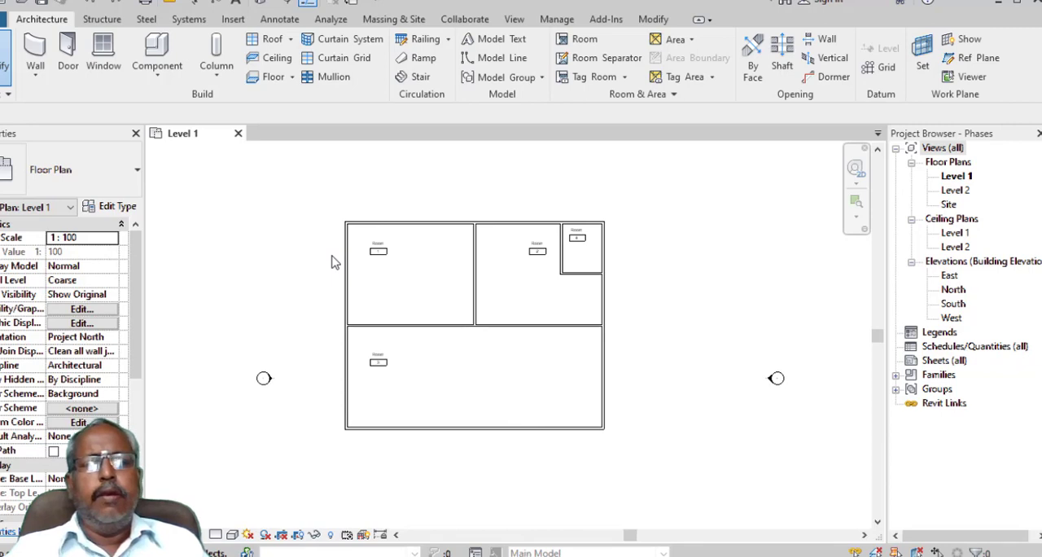
pyautogui.moveTo(327, 211); pyautogui.dragTo(651, 472)
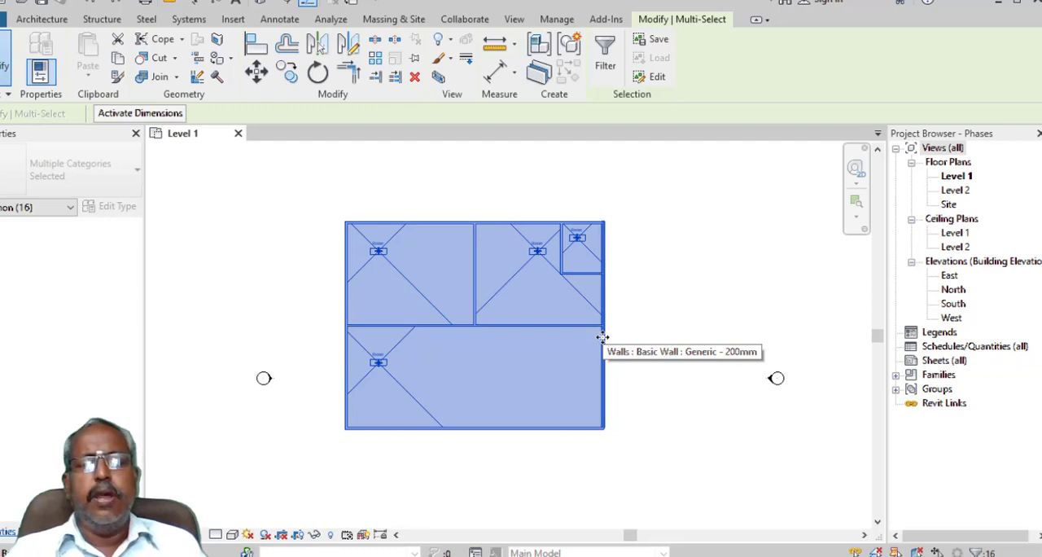
pyautogui.click(310, 356)
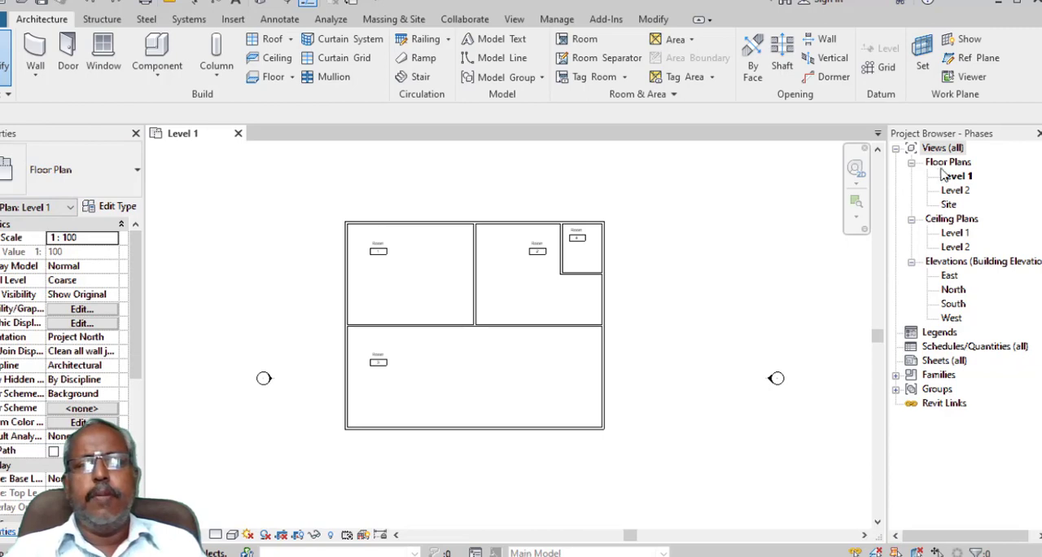
# - Rename the Level 1 floor plan view to "Level 1 Existing" without renaming the corresponding level and views
pyautogui.click(965, 177)
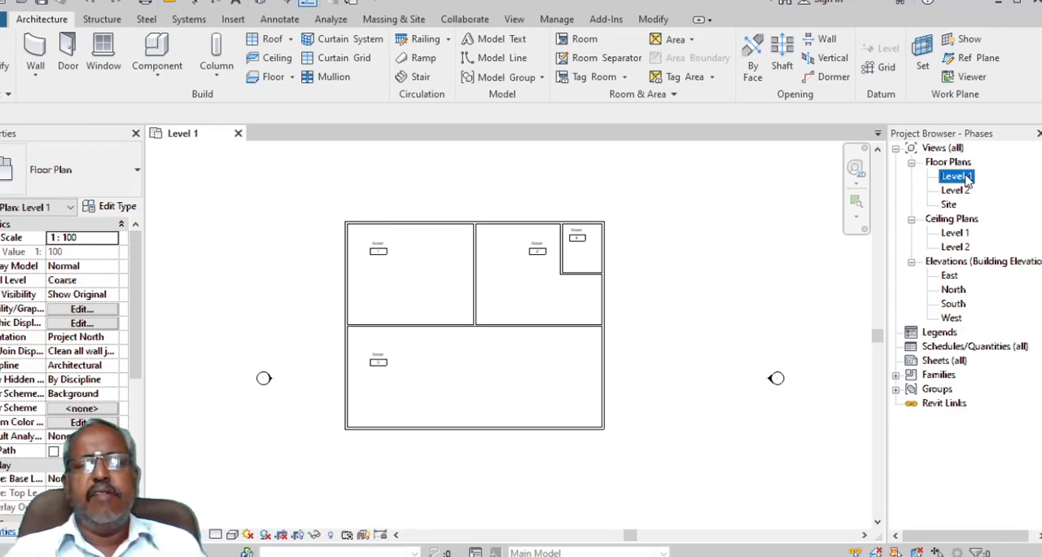
pyautogui.rightClick(967, 179)
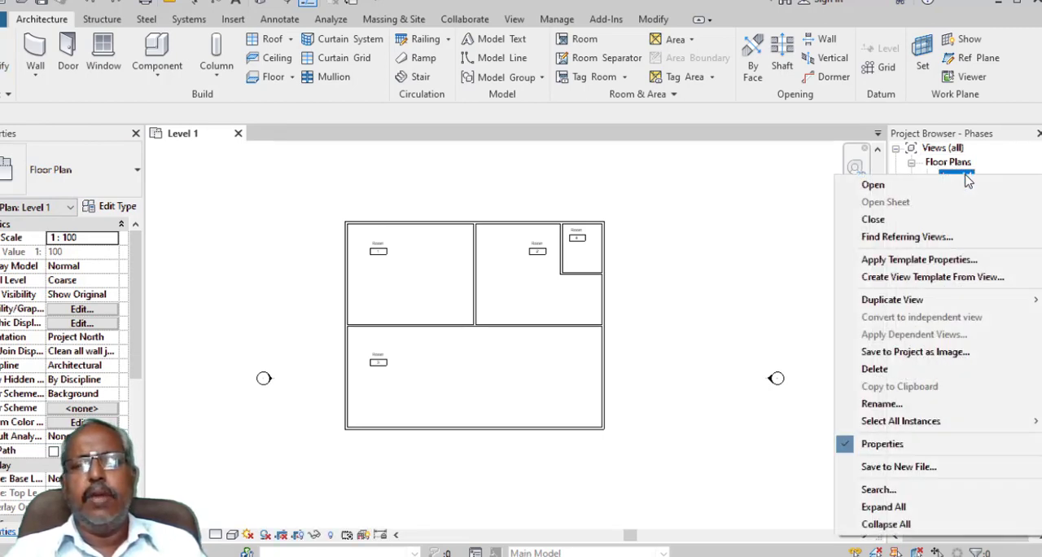
pyautogui.click(932, 403)
pyautogui.click(977, 178)
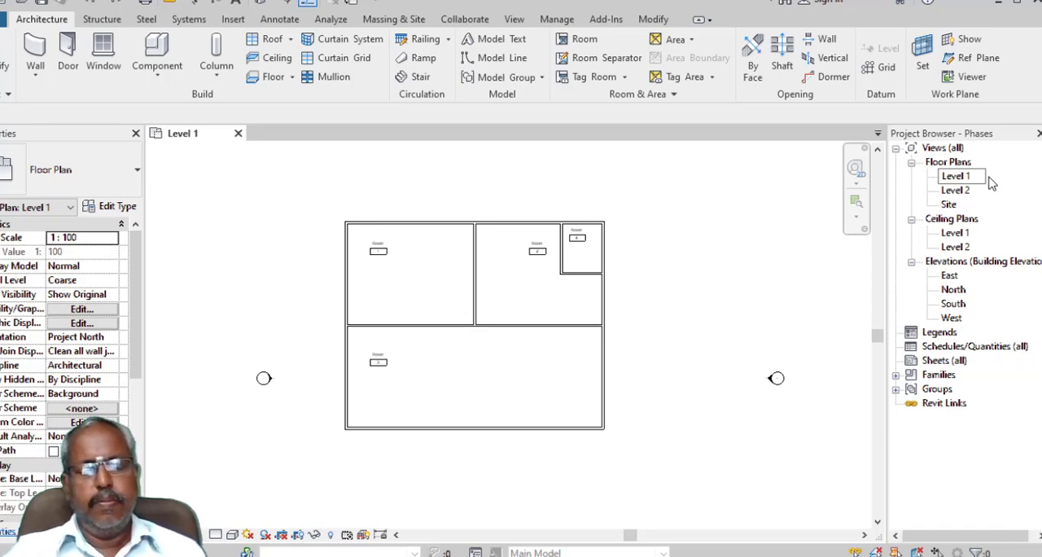
pyautogui.write('Existin')
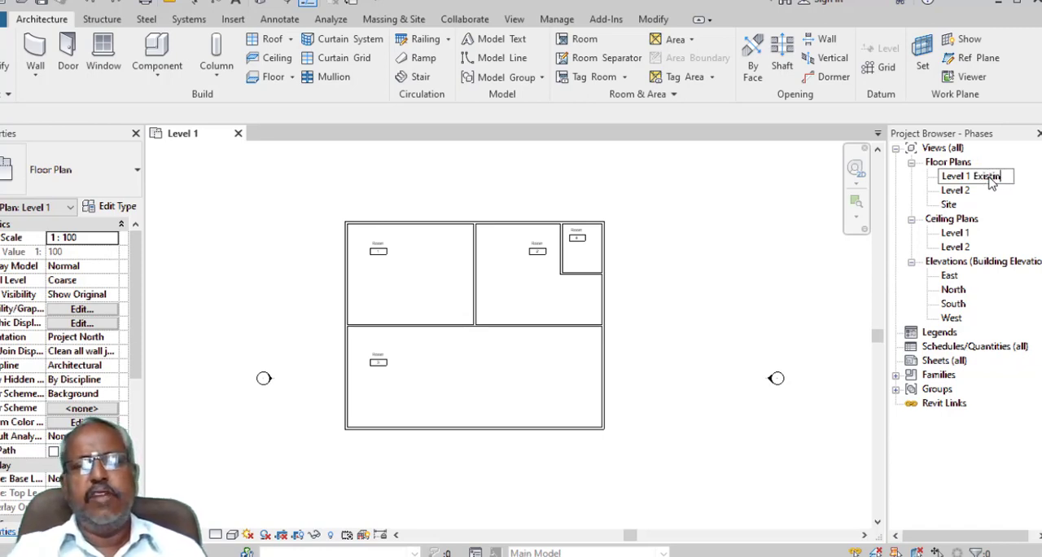
pyautogui.write('g')
pyautogui.press('Return')
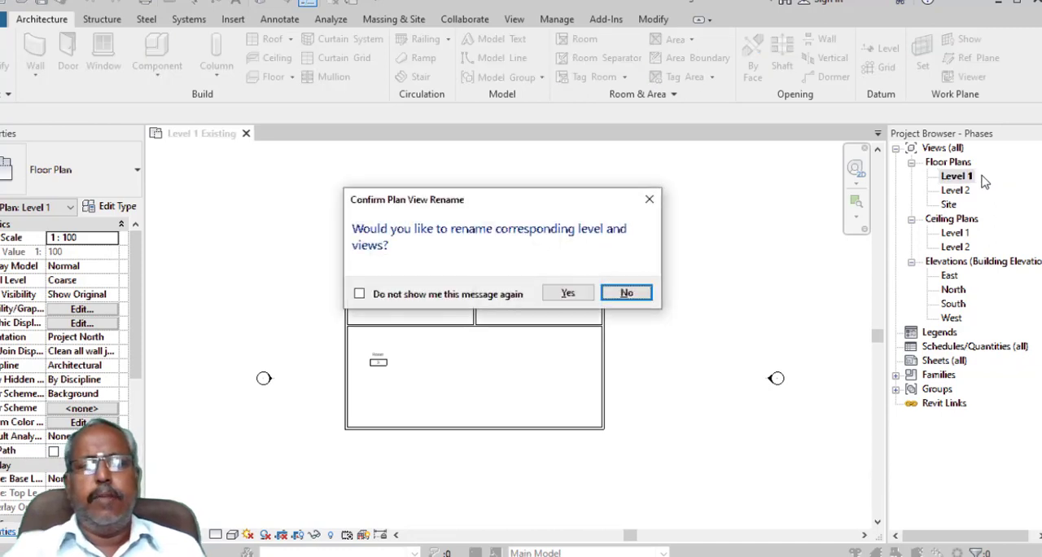
pyautogui.click(626, 294)
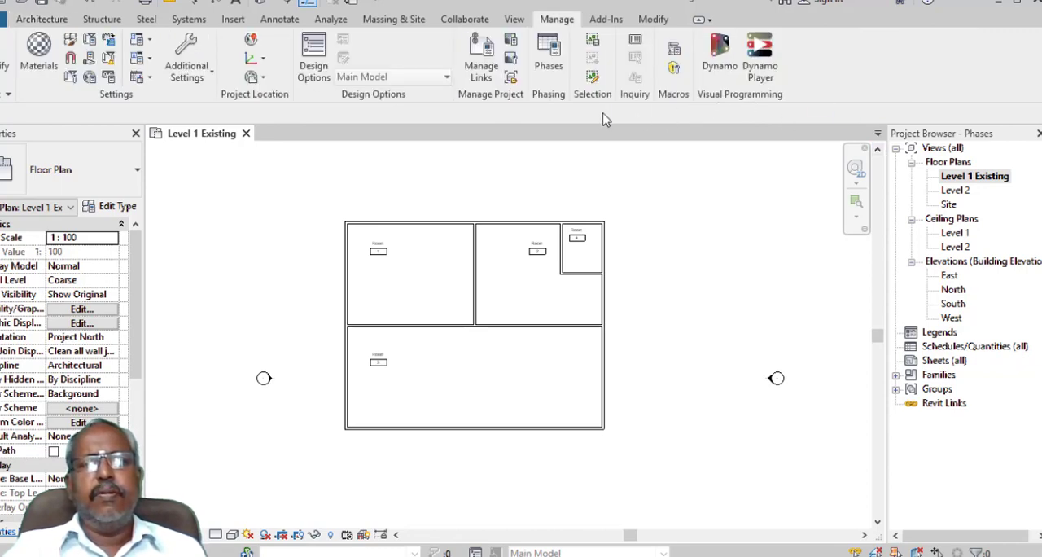
# - Rename the New Construction project phase to "Phase1" and give it the description "Extension"
pyautogui.click(548, 70)
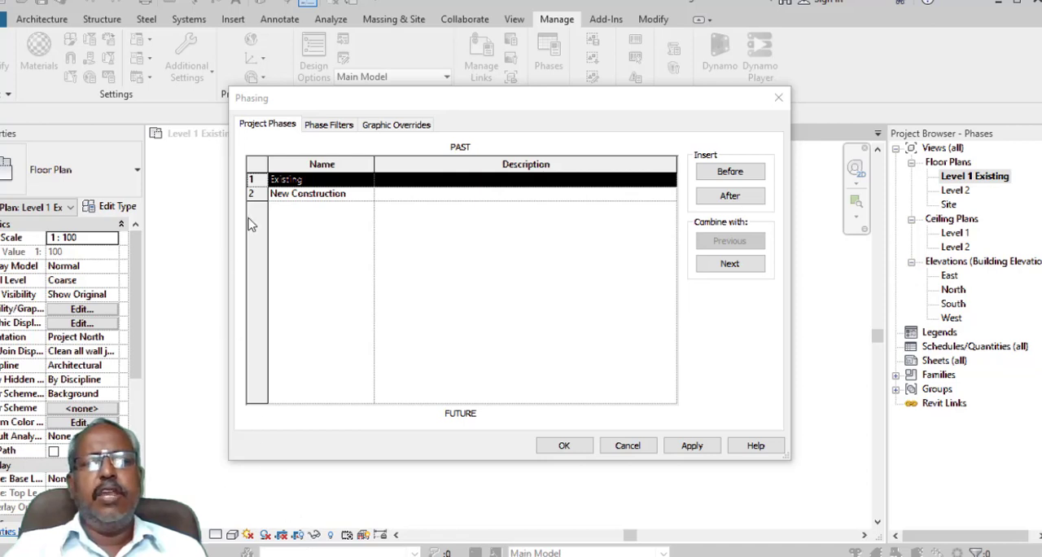
pyautogui.click(330, 195)
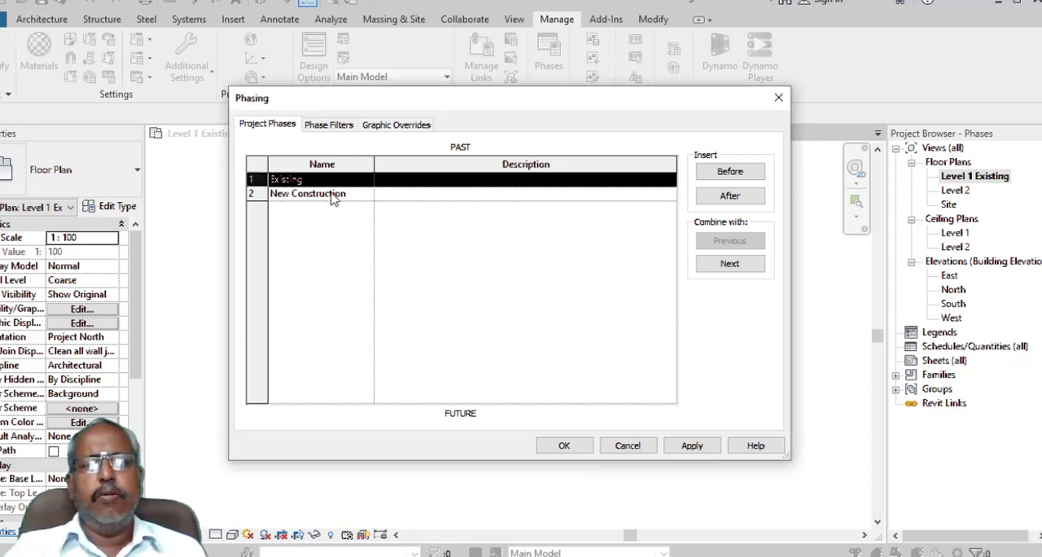
pyautogui.moveTo(357, 194); pyautogui.dragTo(235, 187)
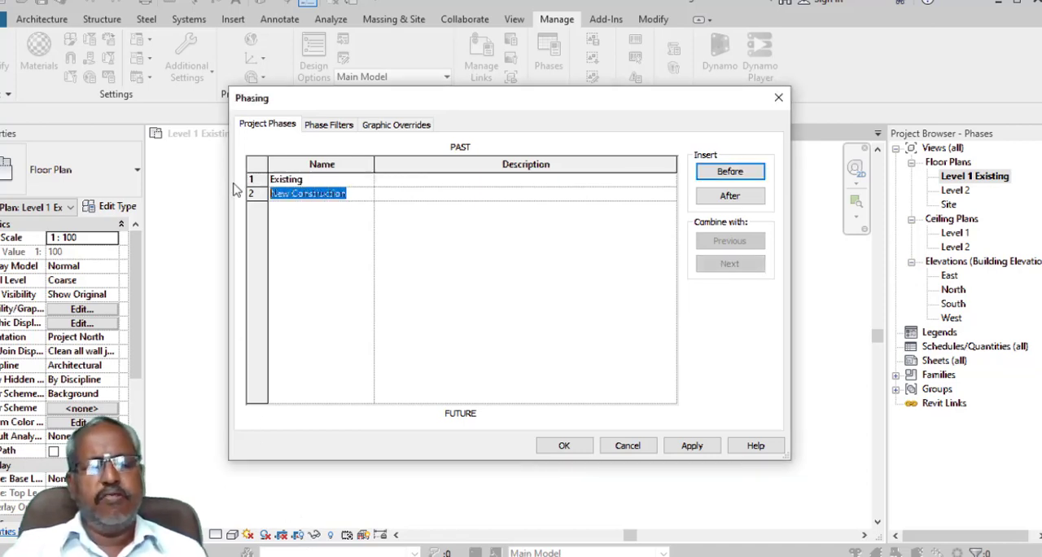
pyautogui.write('Phase1')
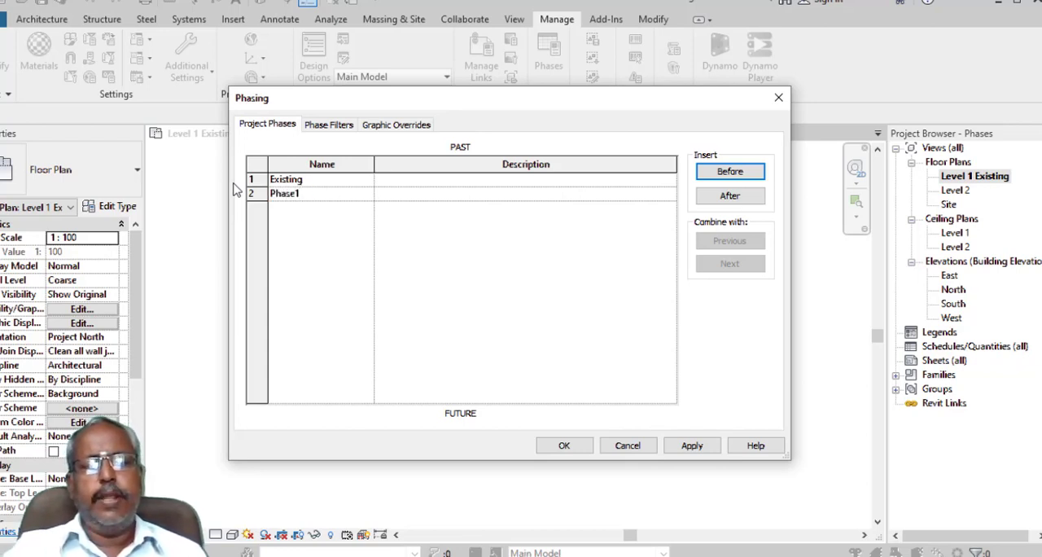
pyautogui.press('Tab')
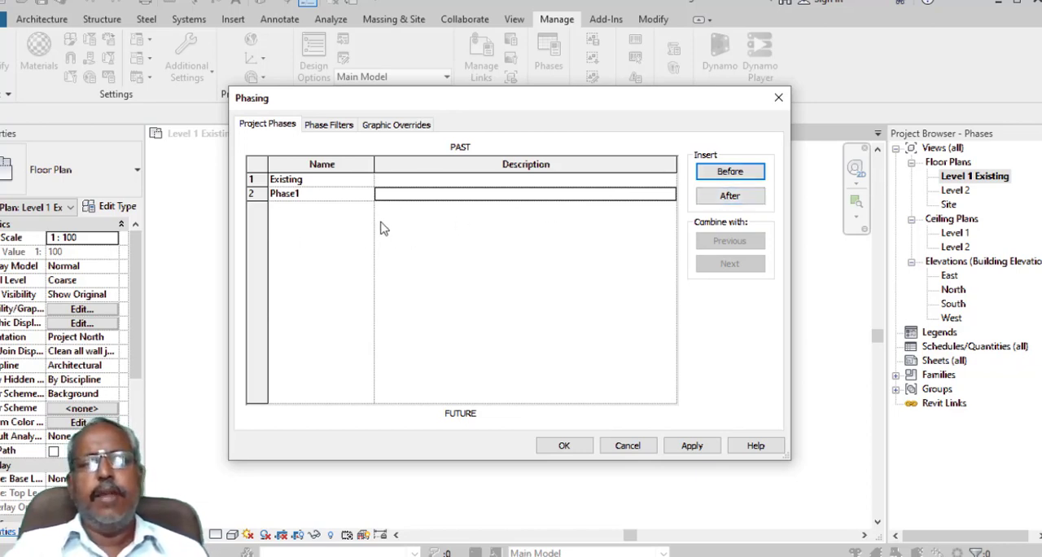
pyautogui.click(429, 199)
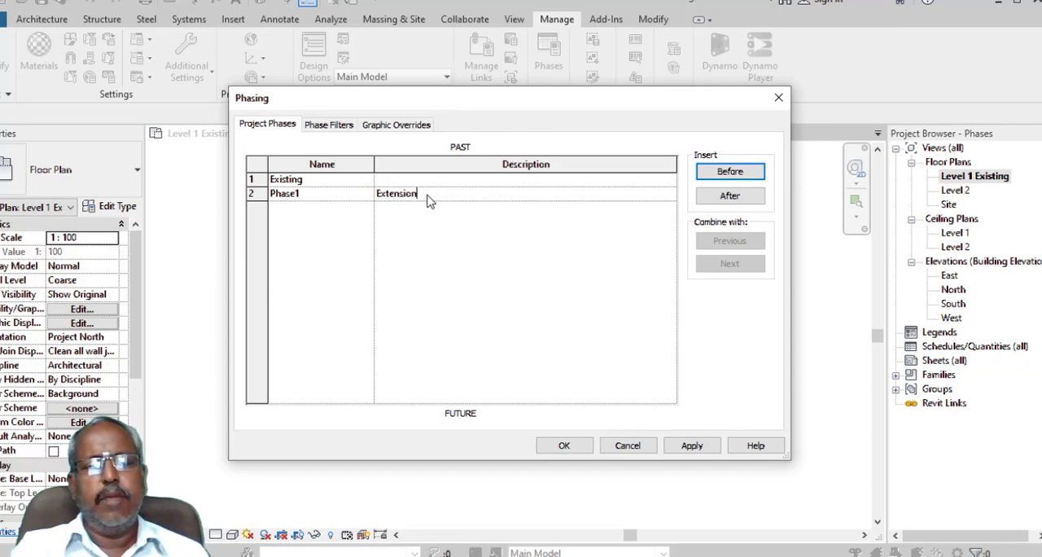
pyautogui.click(688, 448)
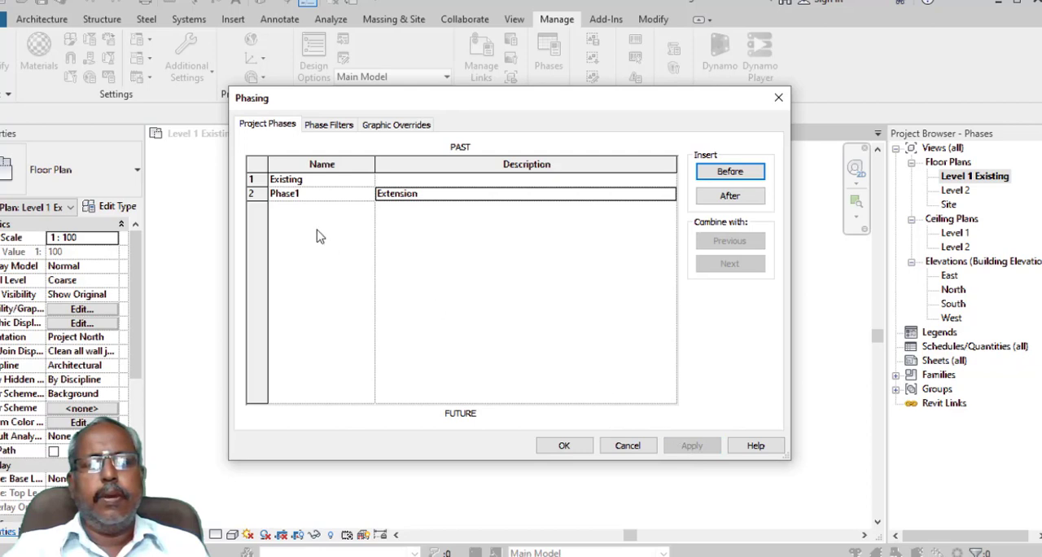
pyautogui.click(579, 447)
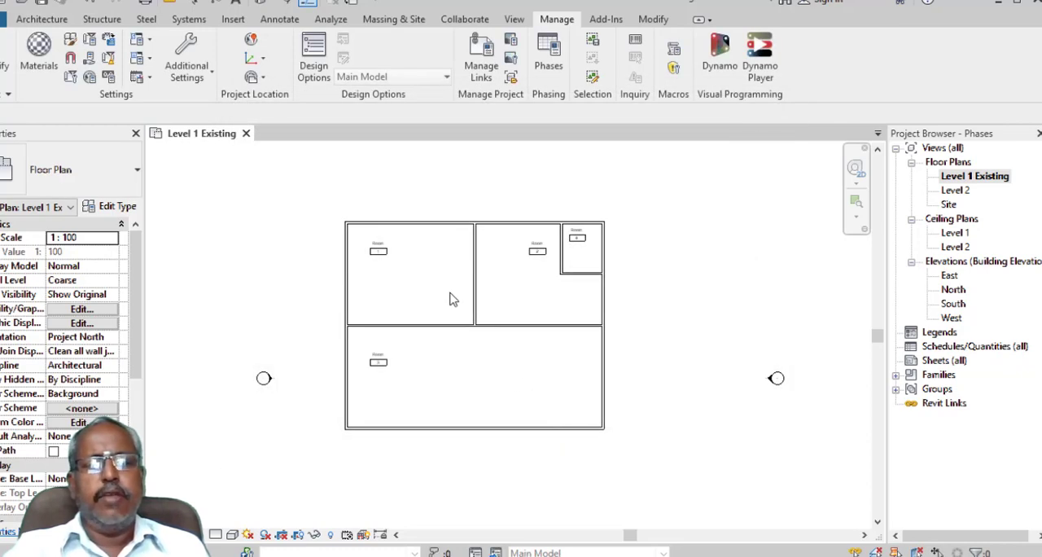
# - Try the Existing phase for the Level 1 Existing floor plan view, and restore the view to Phase1
pyautogui.scroll(-1, 468, 203)
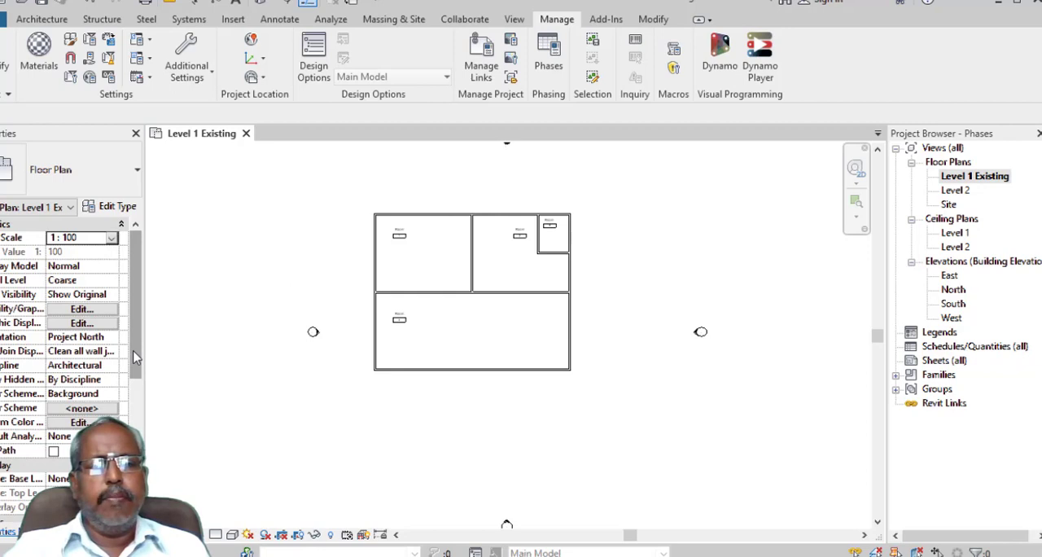
pyautogui.moveTo(133, 350); pyautogui.dragTo(148, 437)
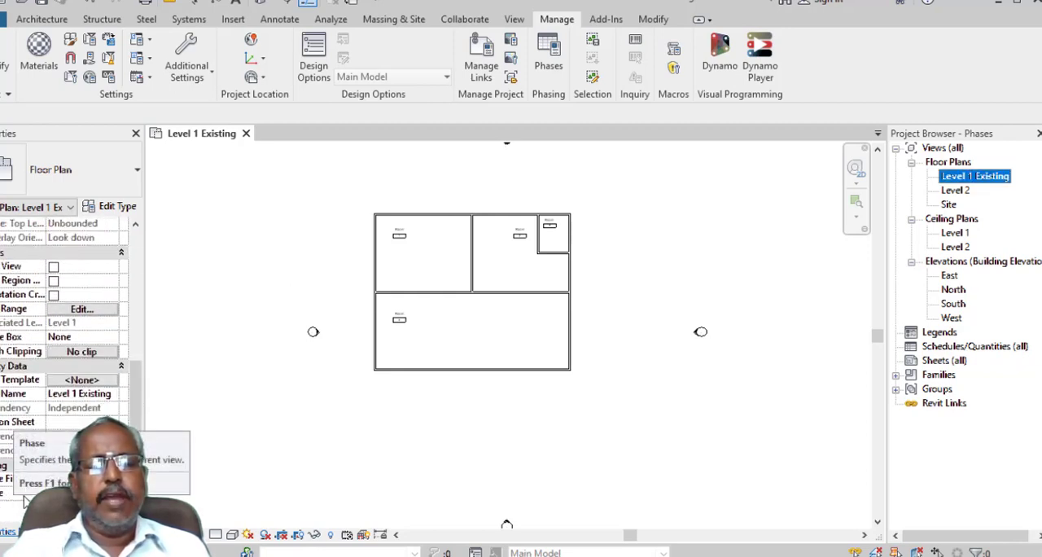
pyautogui.click(81, 493)
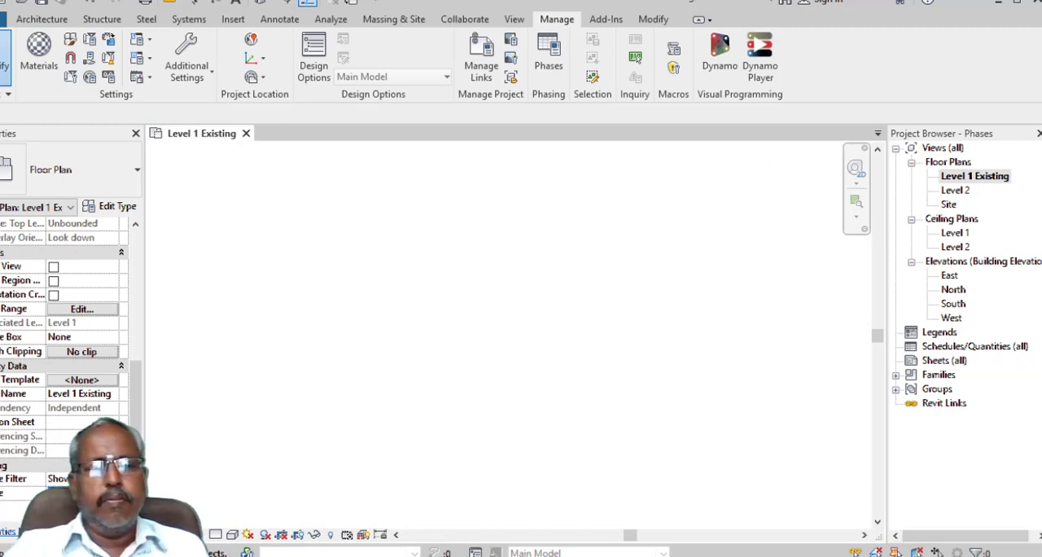
pyautogui.click(81, 512)
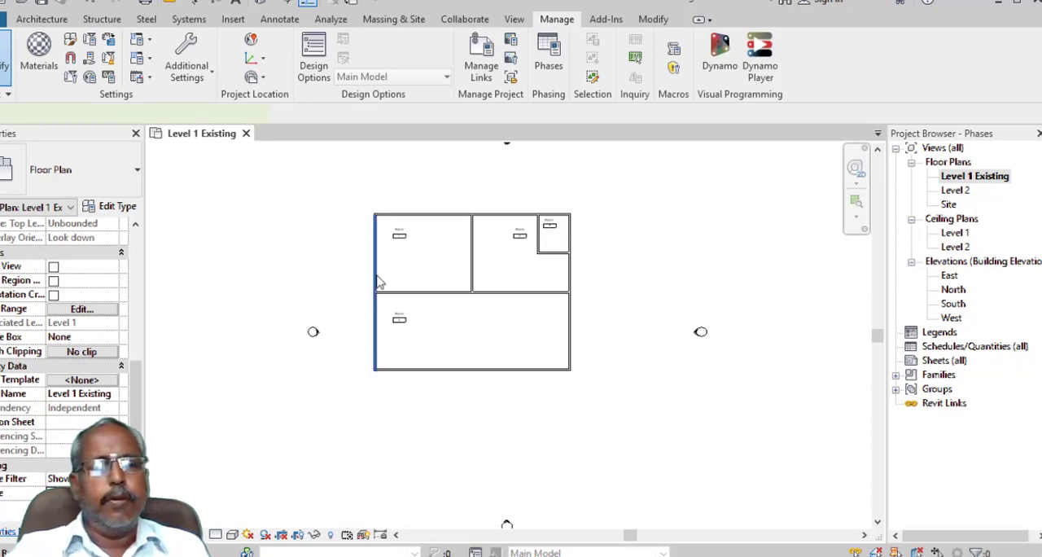
# - Set Phase Created to Existing for the plan's left and top exterior walls
pyautogui.click(376, 282)
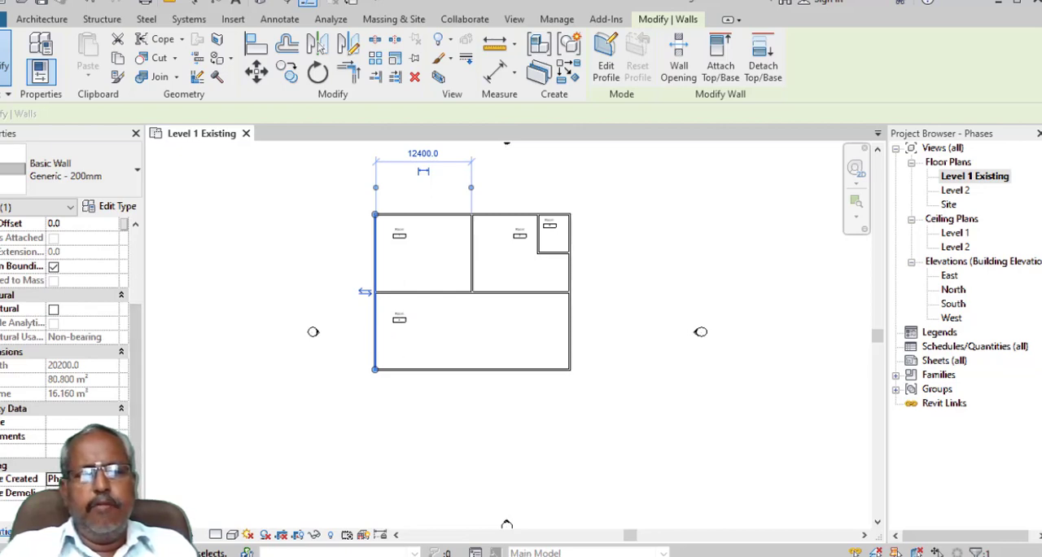
pyautogui.click(121, 478)
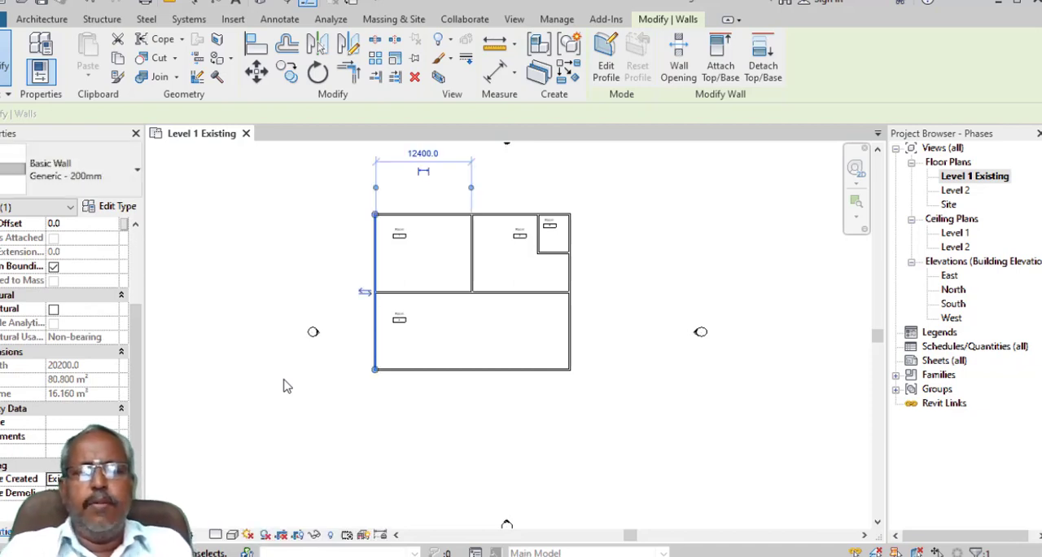
pyautogui.click(442, 215)
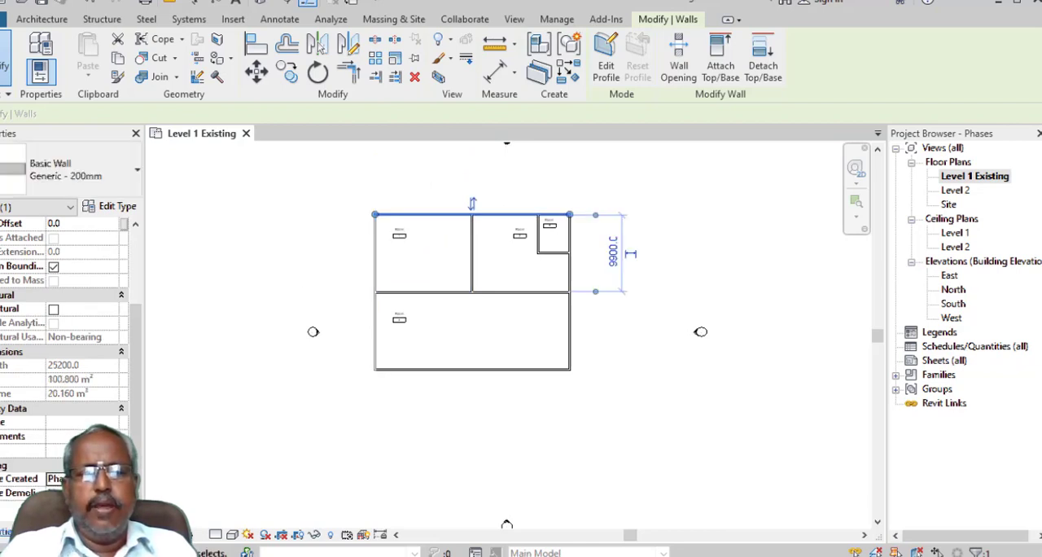
pyautogui.click(88, 478)
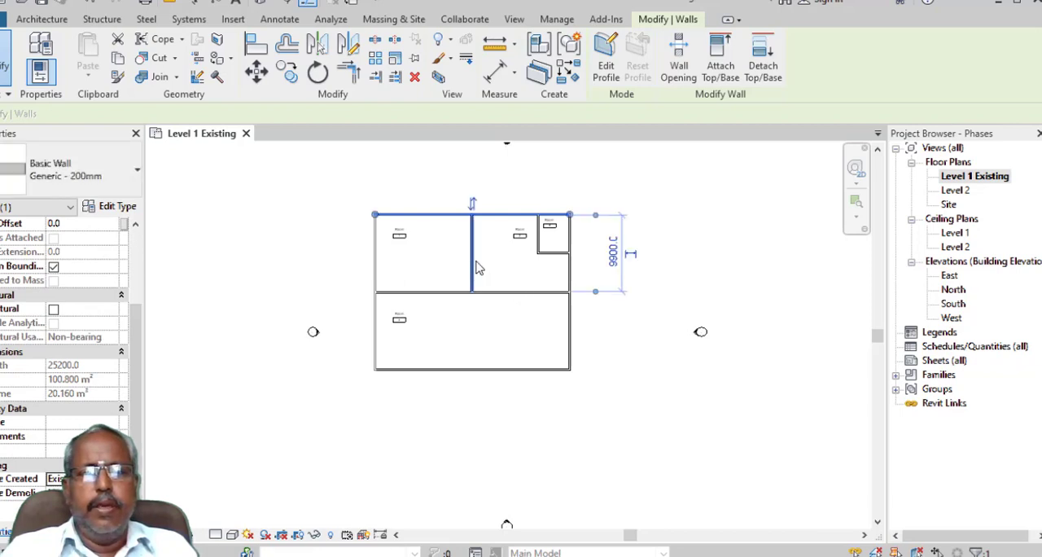
# - Set Phase Created to Existing for the vertical partition between the upper rooms and the bottom exterior wall
pyautogui.click(88, 479)
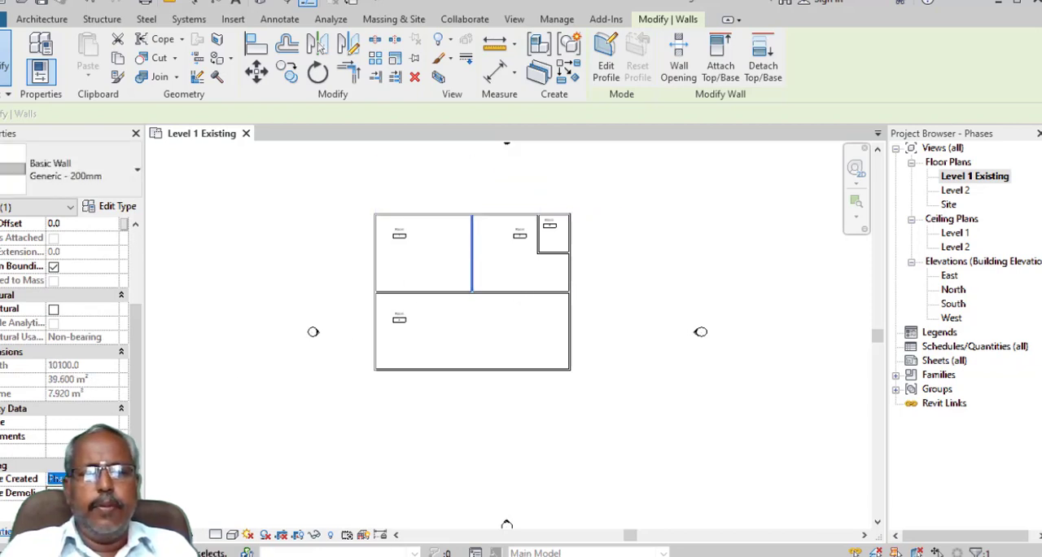
pyautogui.click(408, 370)
pyautogui.click(88, 479)
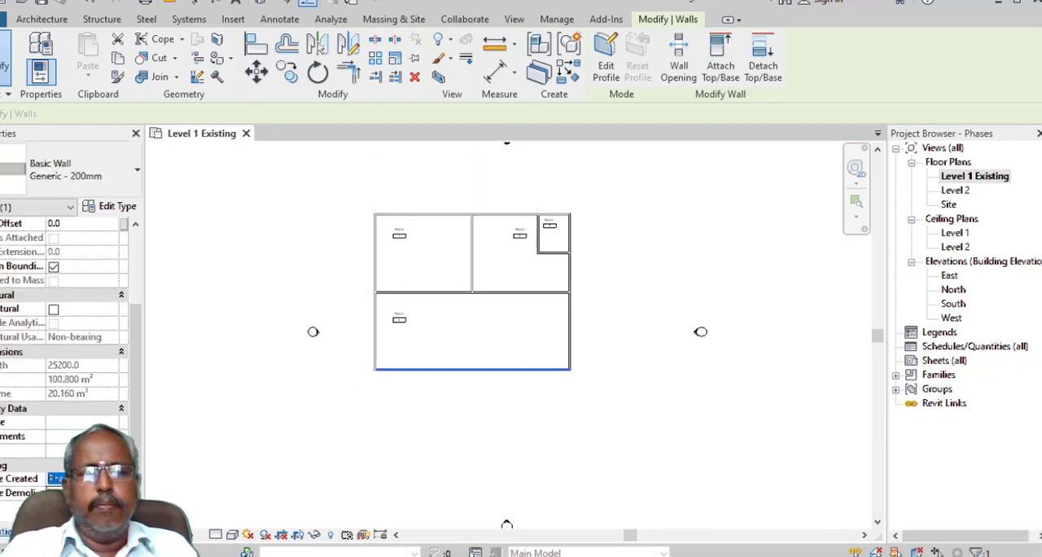
# - Set Phase Created to Existing for the two partition walls enclosing the small upper-right room
pyautogui.click(434, 300)
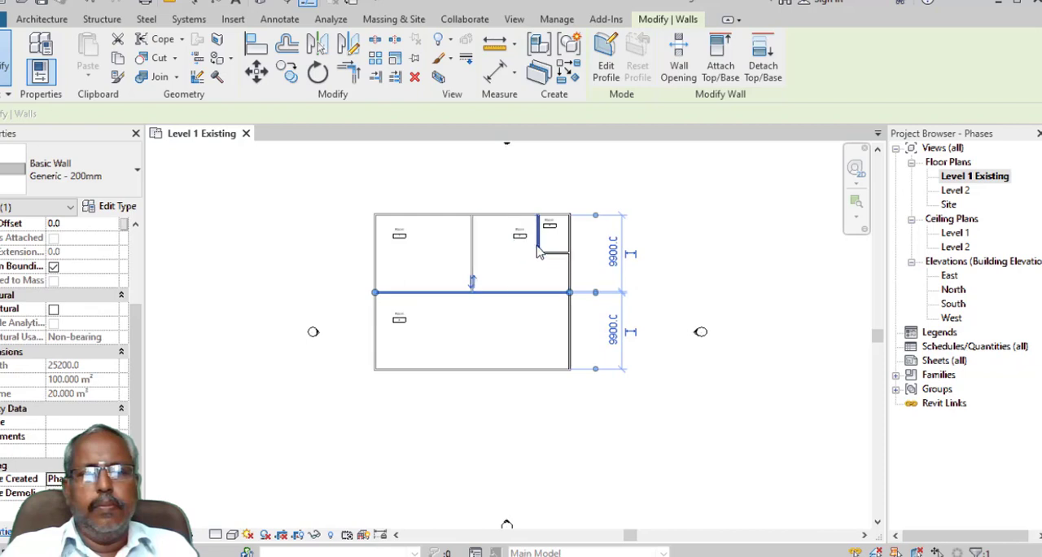
pyautogui.click(539, 244)
pyautogui.click(88, 478)
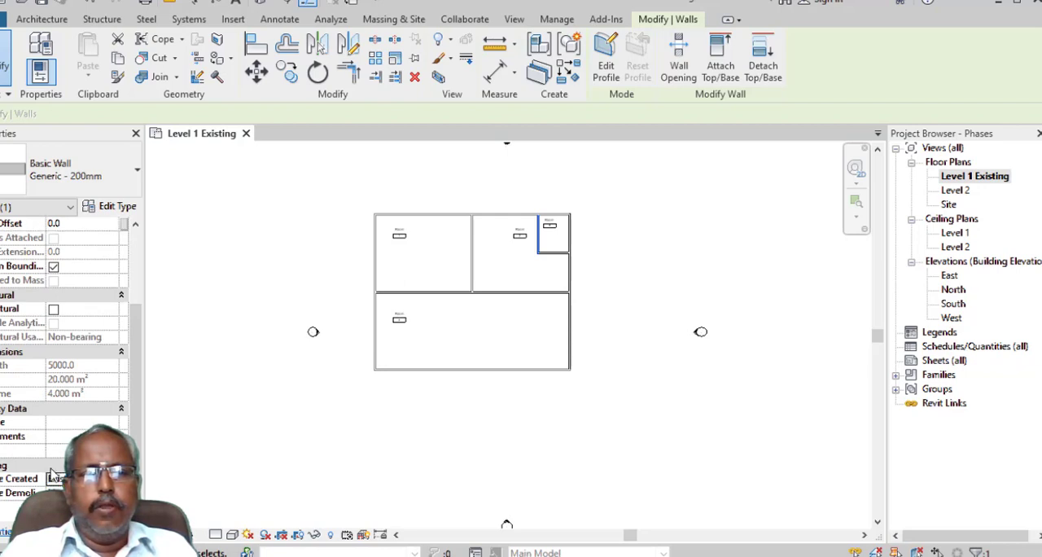
pyautogui.click(553, 253)
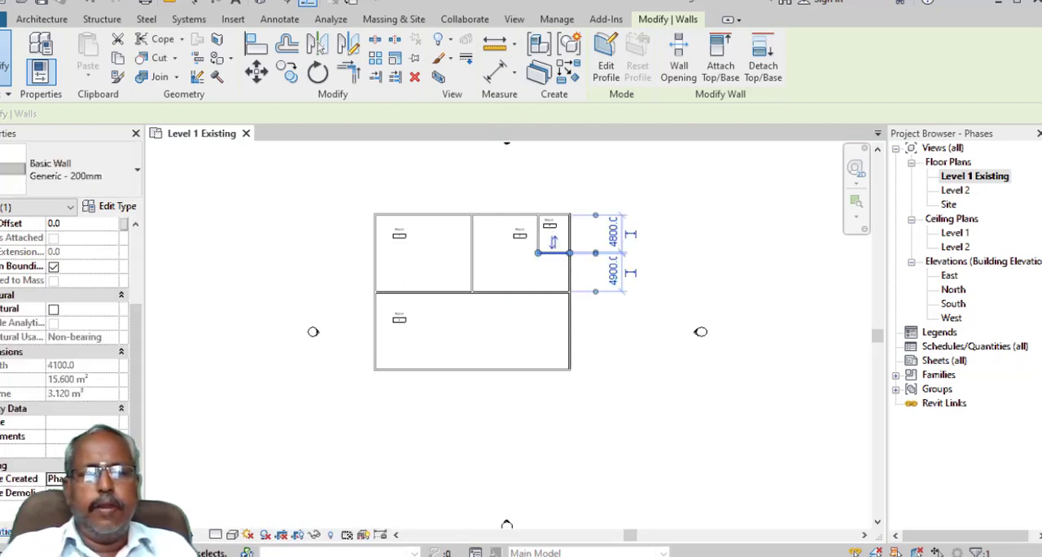
pyautogui.click(91, 478)
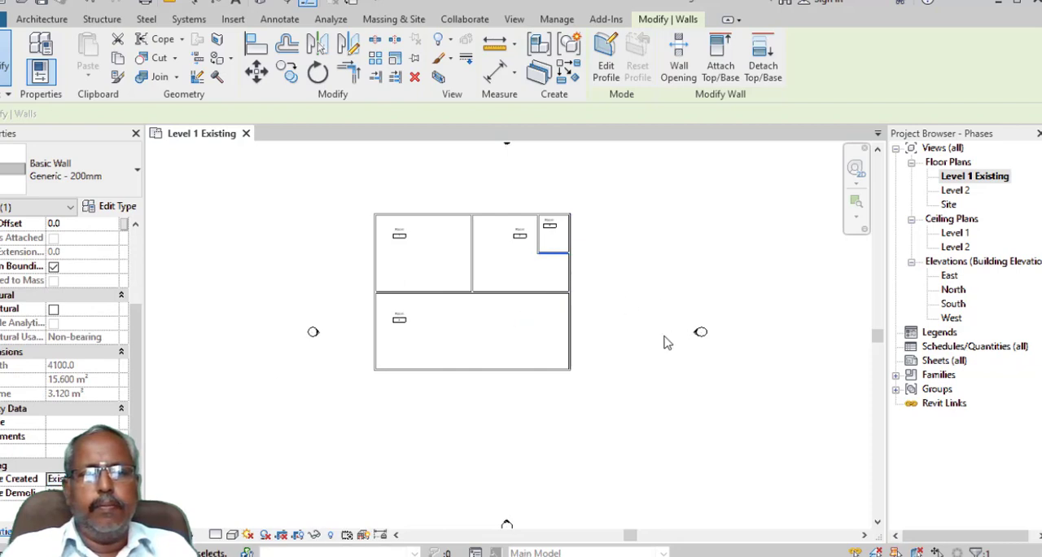
# - Check the bottom, middle and top horizontal walls' phases, and set the view's phase filter to show only new-phase elements
pyautogui.click(456, 370)
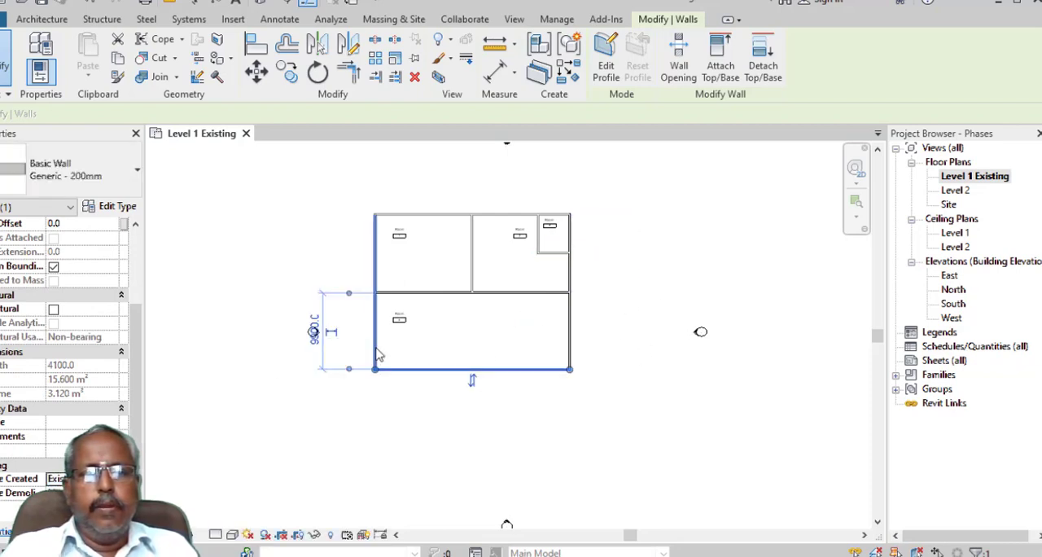
pyautogui.click(429, 293)
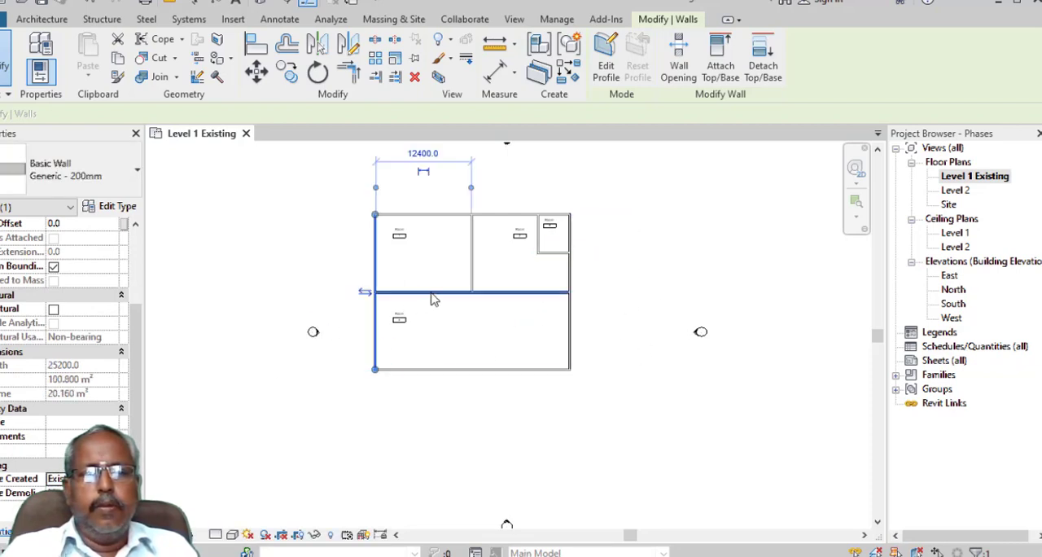
pyautogui.click(446, 216)
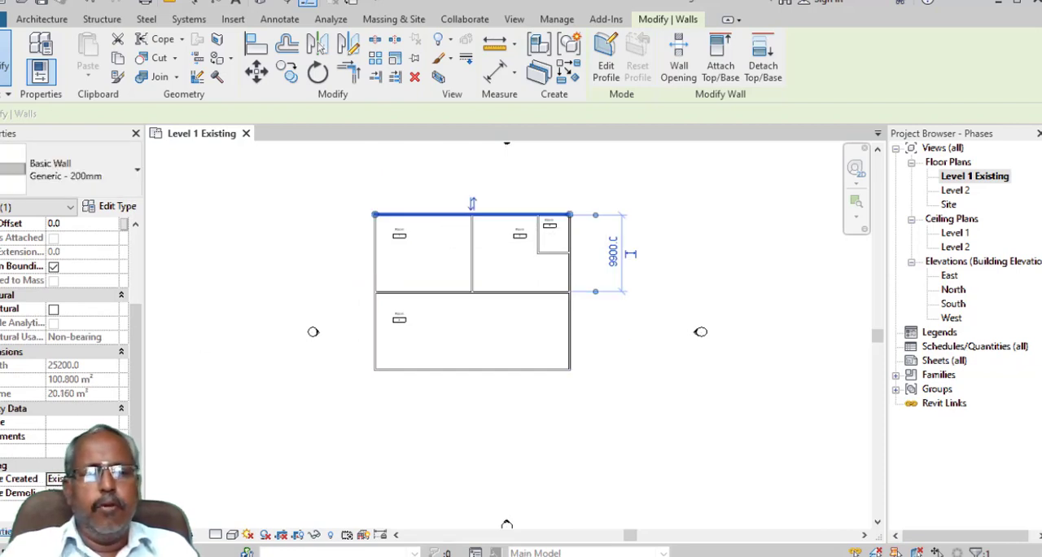
pyautogui.click(252, 418)
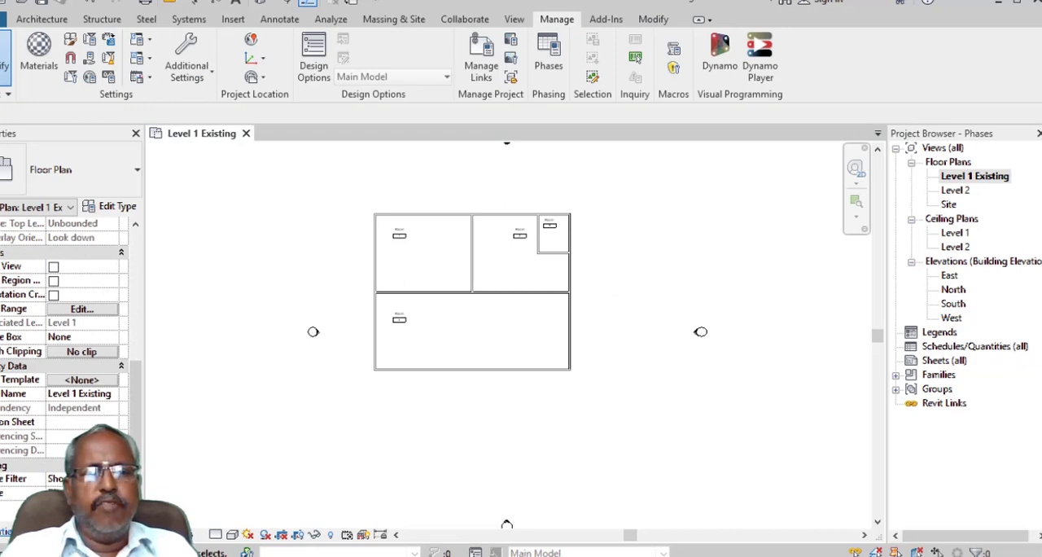
pyautogui.click(112, 478)
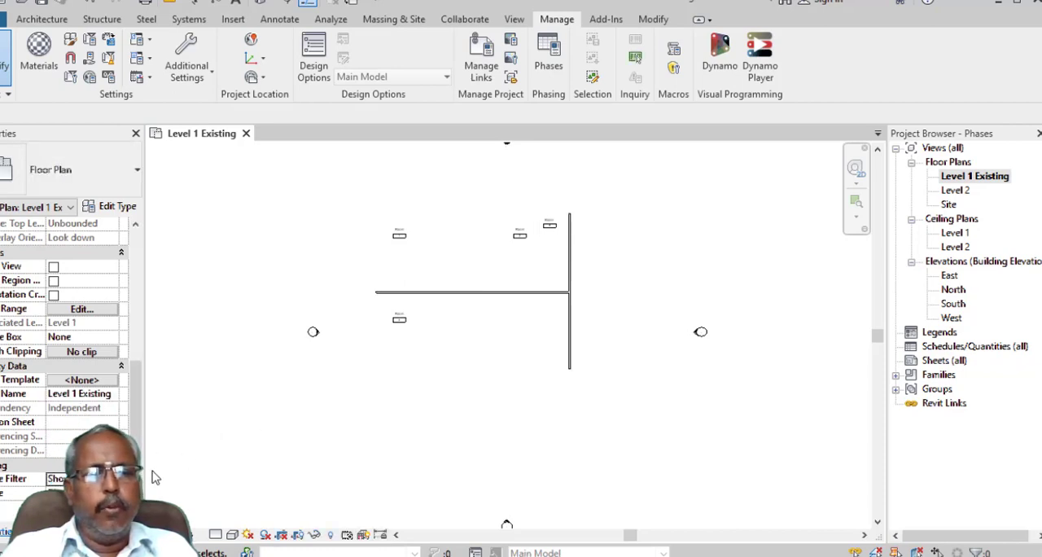
# - Set Phase Created to Existing for the middle horizontal wall and right exterior wall, and set the view's phase filter to Show All
pyautogui.click(454, 303)
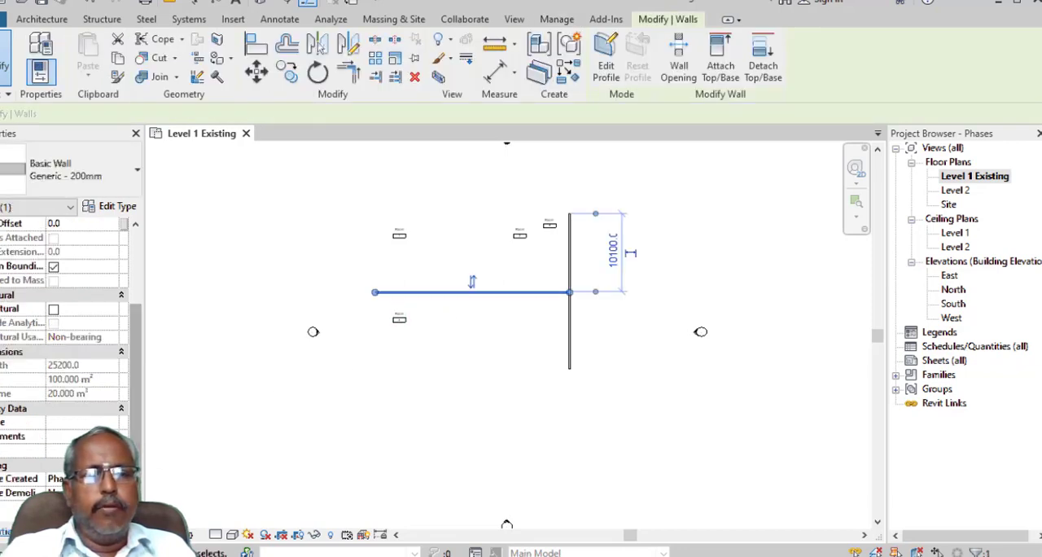
pyautogui.click(122, 479)
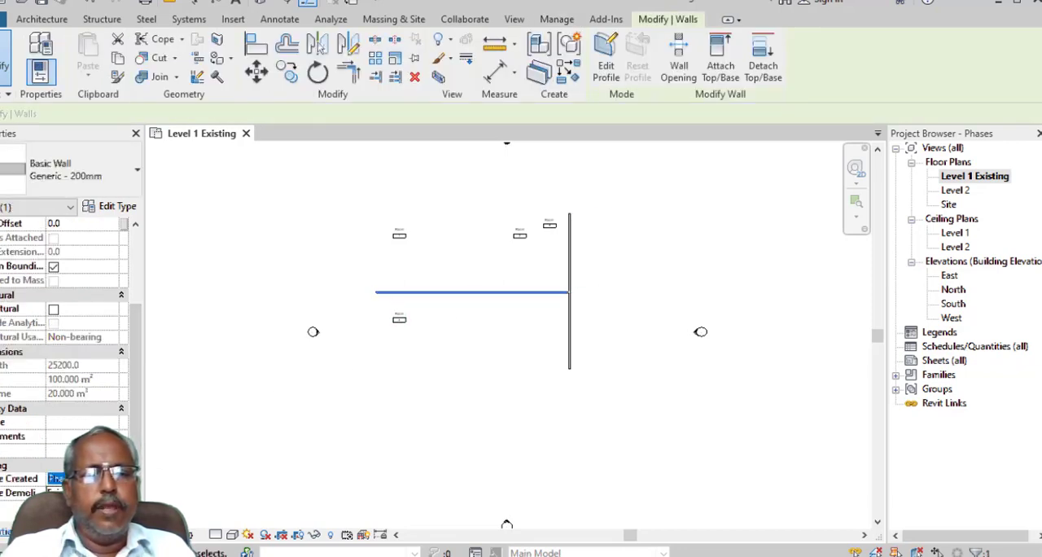
pyautogui.click(569, 343)
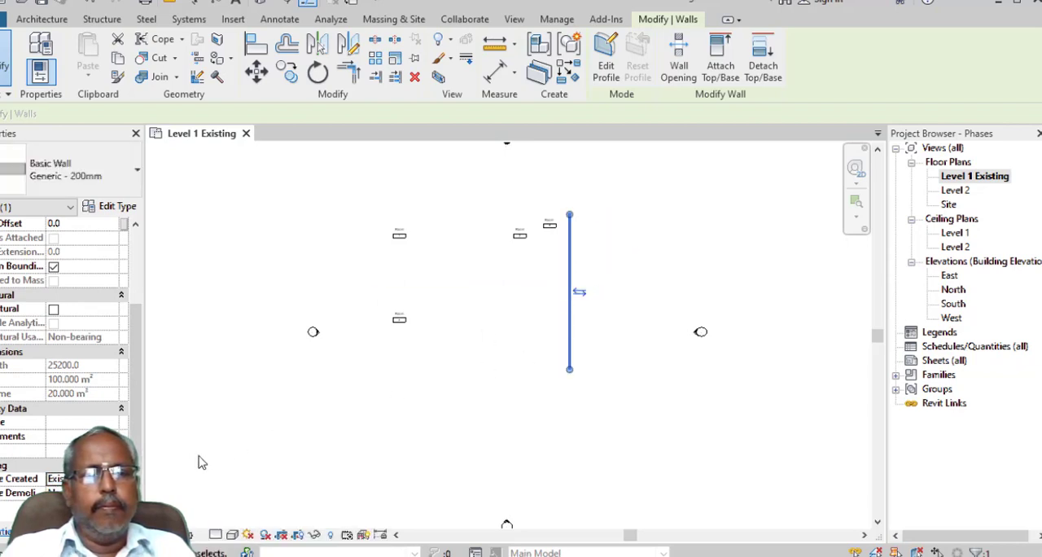
pyautogui.click(88, 503)
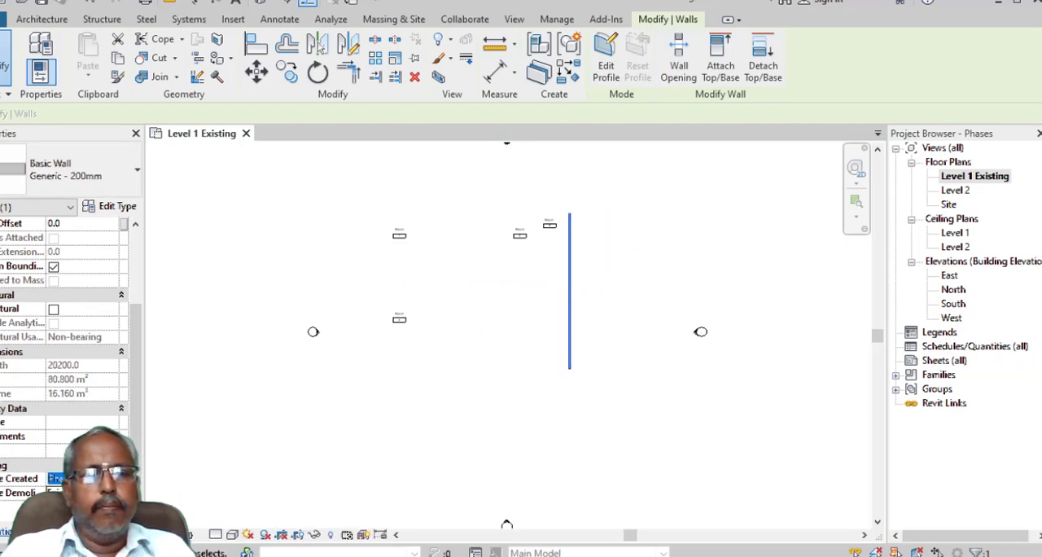
pyautogui.click(611, 372)
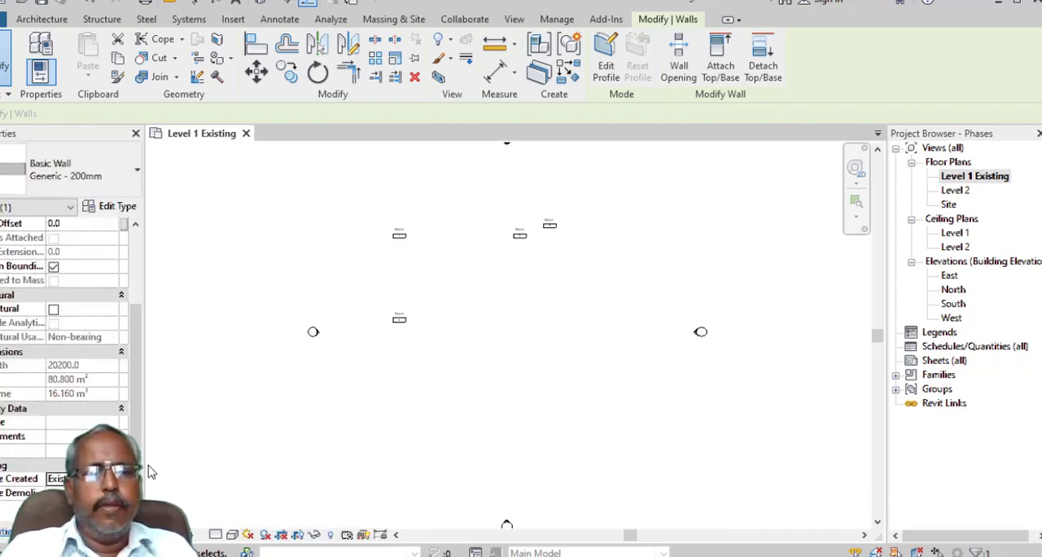
pyautogui.press('Escape')
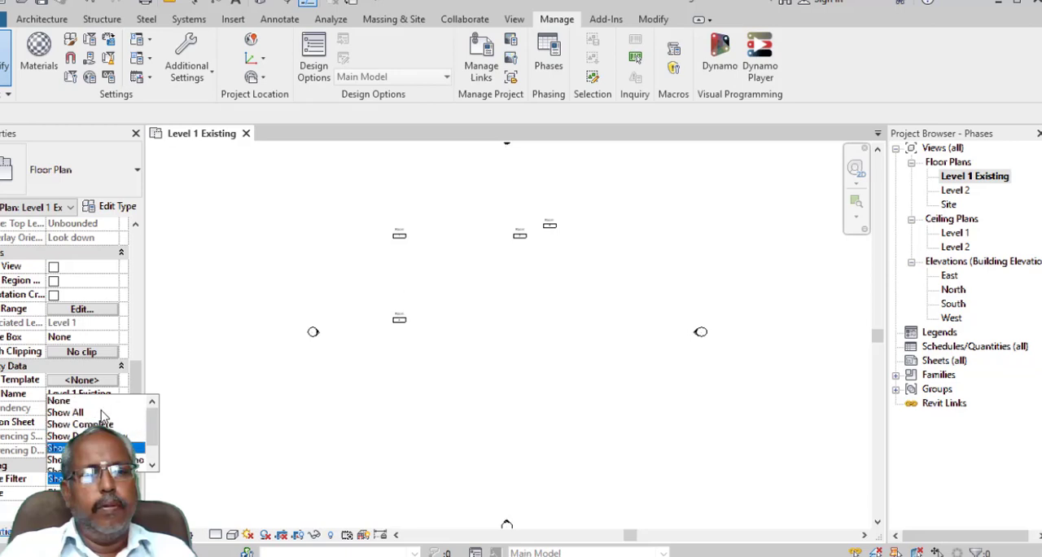
pyautogui.click(96, 413)
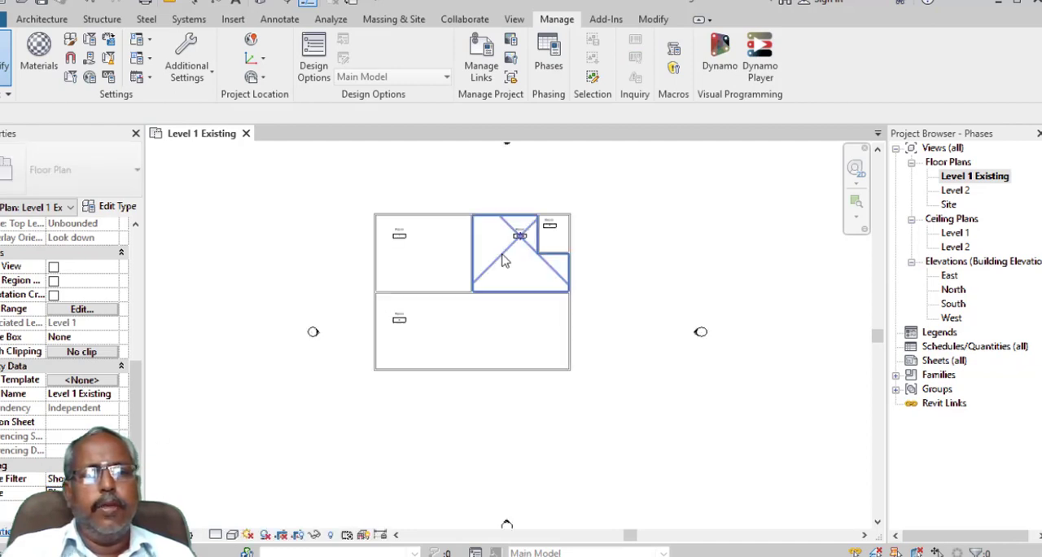
# - Select all four rooms together with the small upper-right room's tag and copy them to the clipboard
pyautogui.click(424, 264)
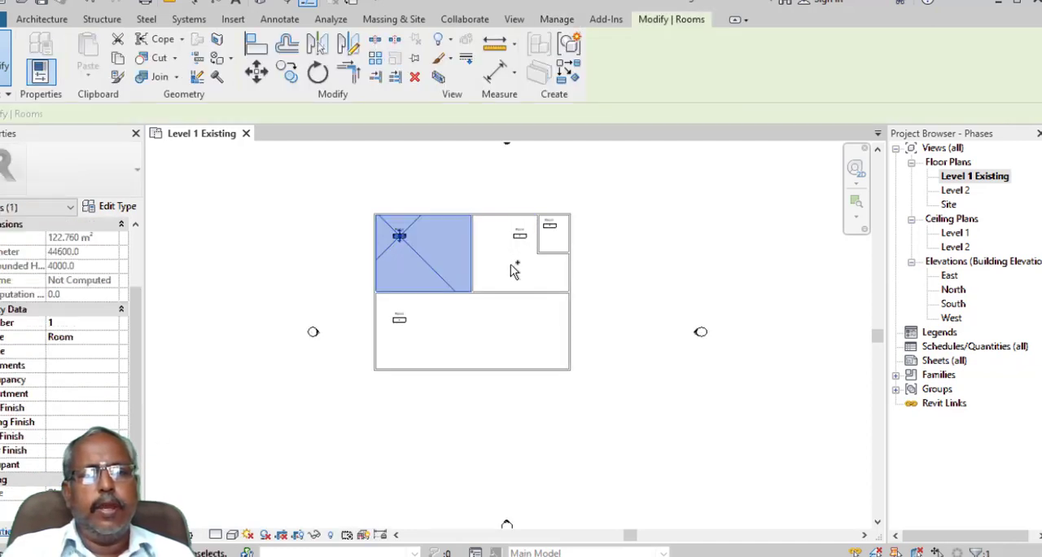
pyautogui.keyDown('ctrl'); pyautogui.click(558, 235); pyautogui.keyUp('ctrl')
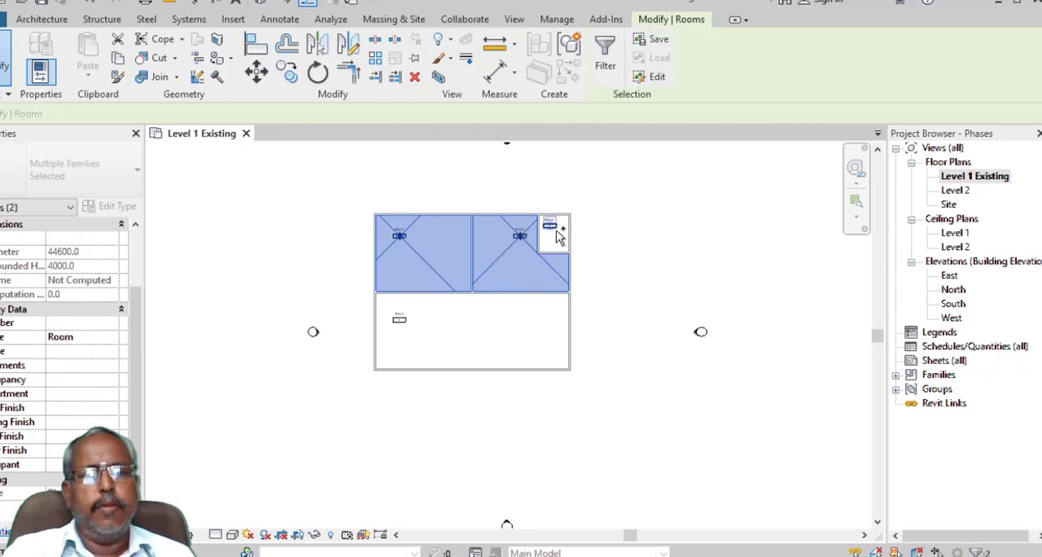
pyautogui.keyDown('ctrl'); pyautogui.click(552, 226); pyautogui.keyUp('ctrl')
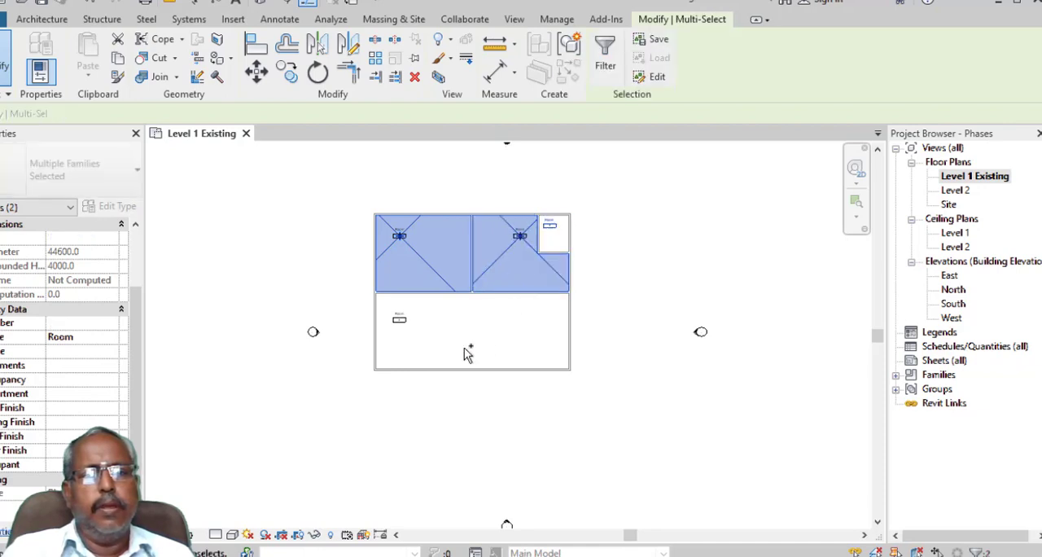
pyautogui.keyDown('ctrl'); pyautogui.click(412, 335); pyautogui.keyUp('ctrl')
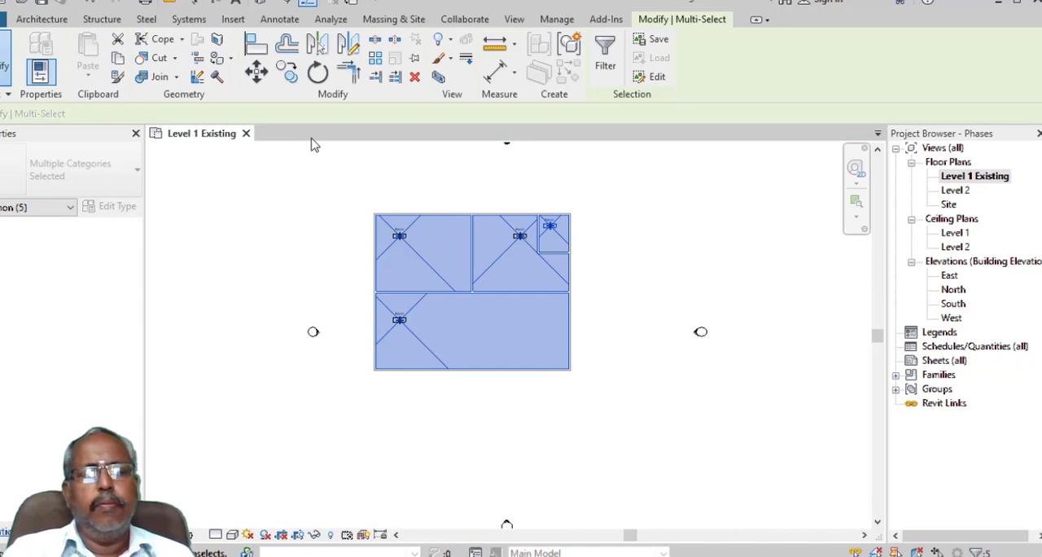
pyautogui.click(214, 352)
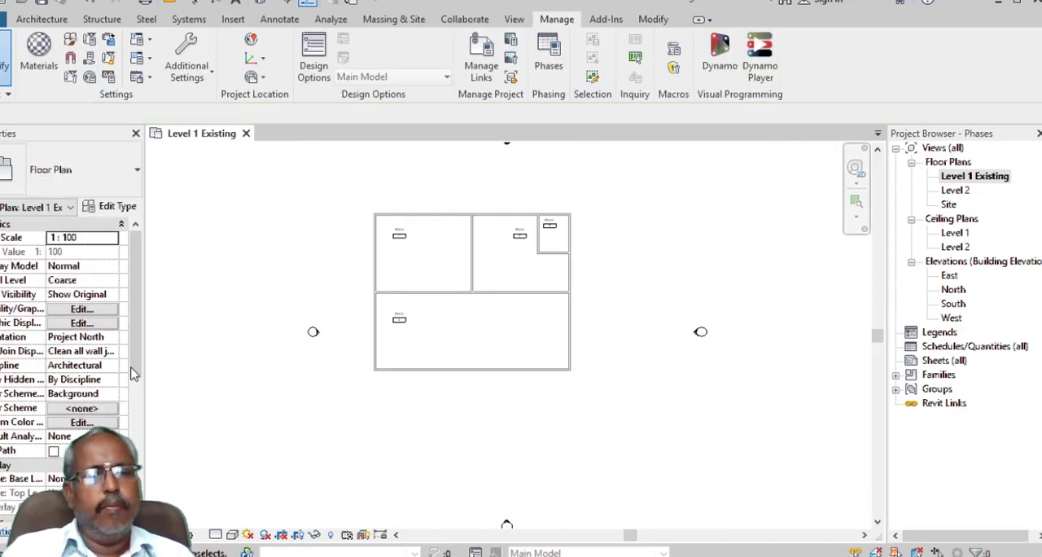
# - Set the Level 1 Existing view's phase to Existing and paste the copied rooms aligned to the current view
pyautogui.moveTo(136, 371); pyautogui.dragTo(136, 501)
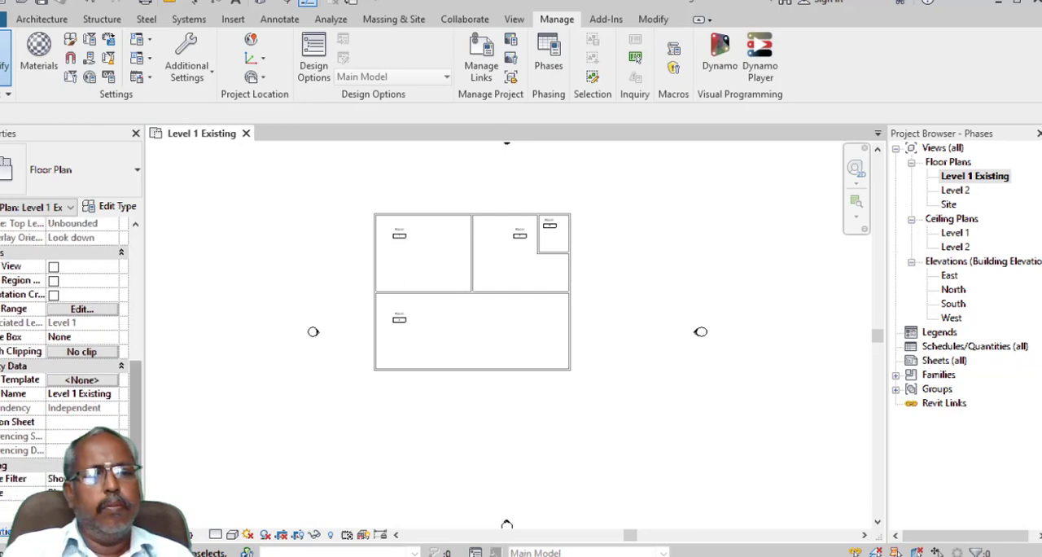
pyautogui.click(90, 492)
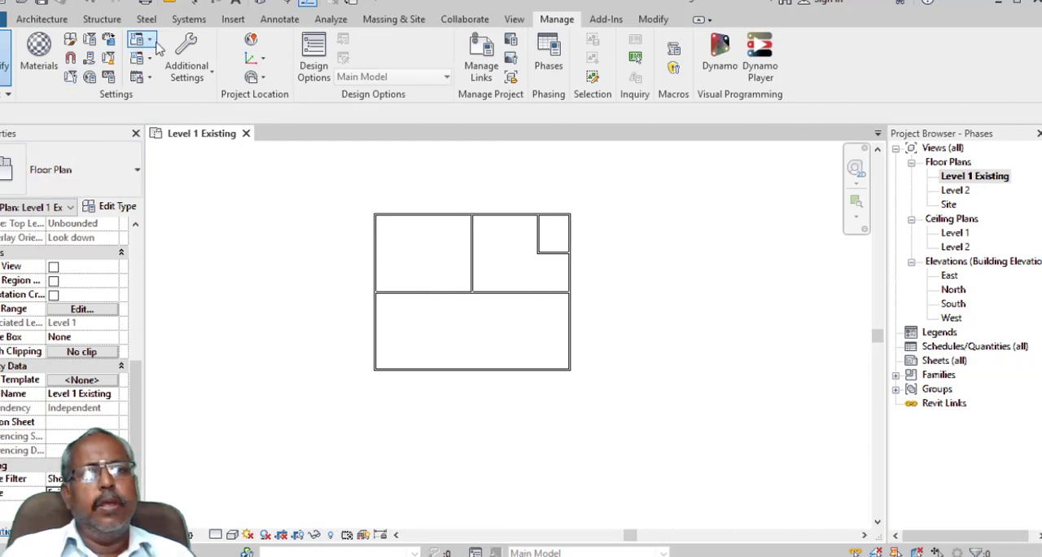
pyautogui.click(654, 20)
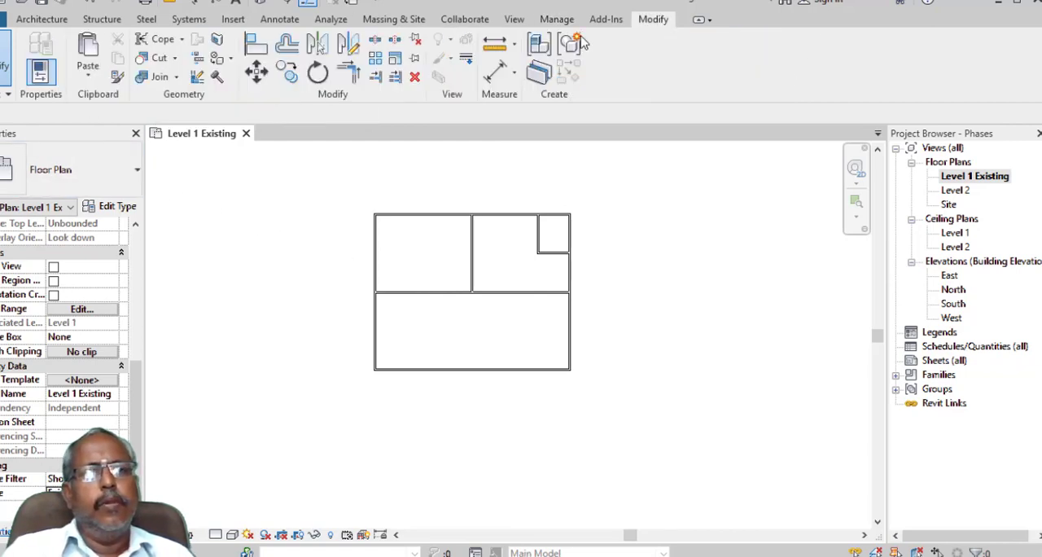
pyautogui.click(88, 79)
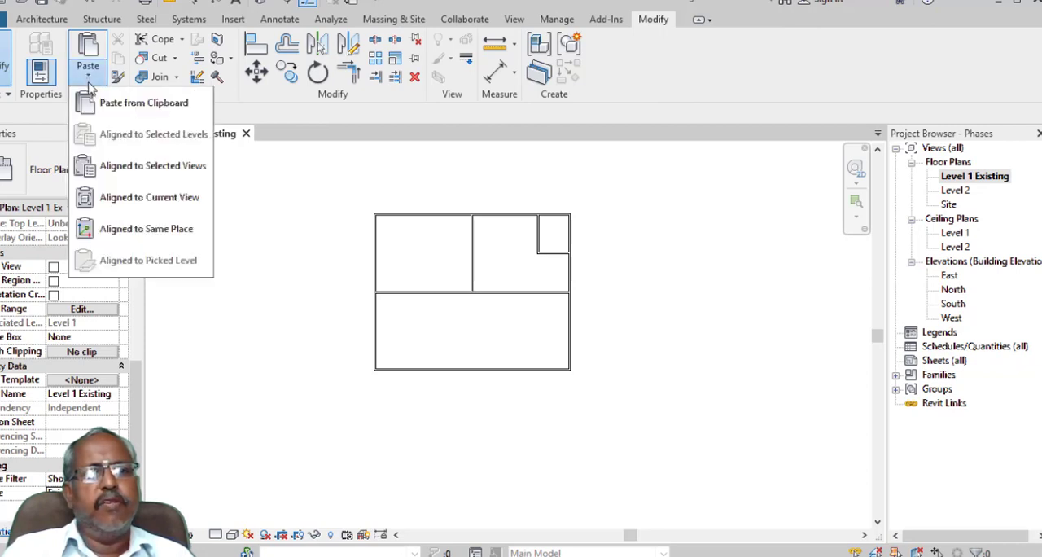
pyautogui.click(148, 206)
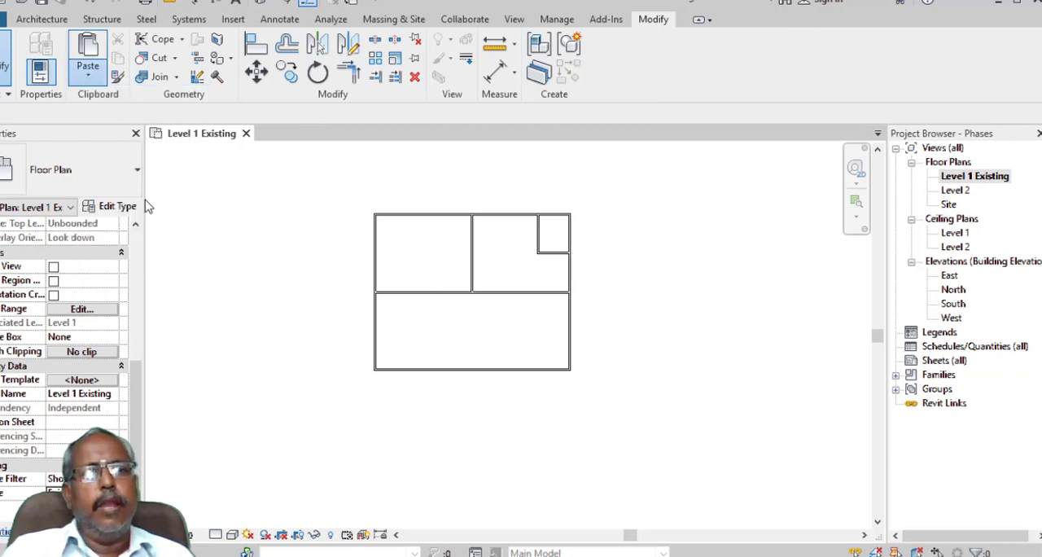
pyautogui.click(285, 145)
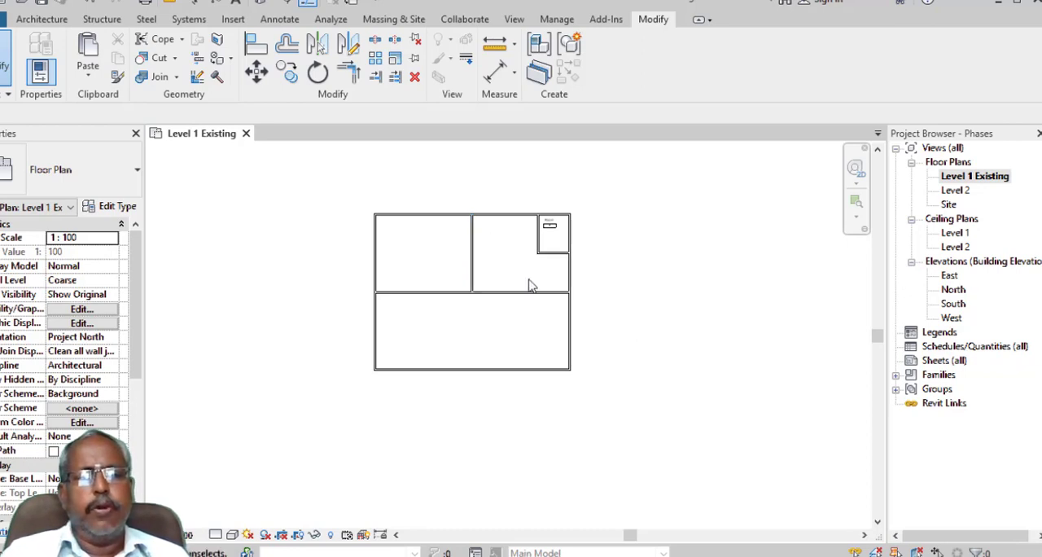
# - Duplicate the Level 1 Existing floor plan with detailing
pyautogui.moveTo(643, 331); pyautogui.dragTo(623, 353, button='middle')
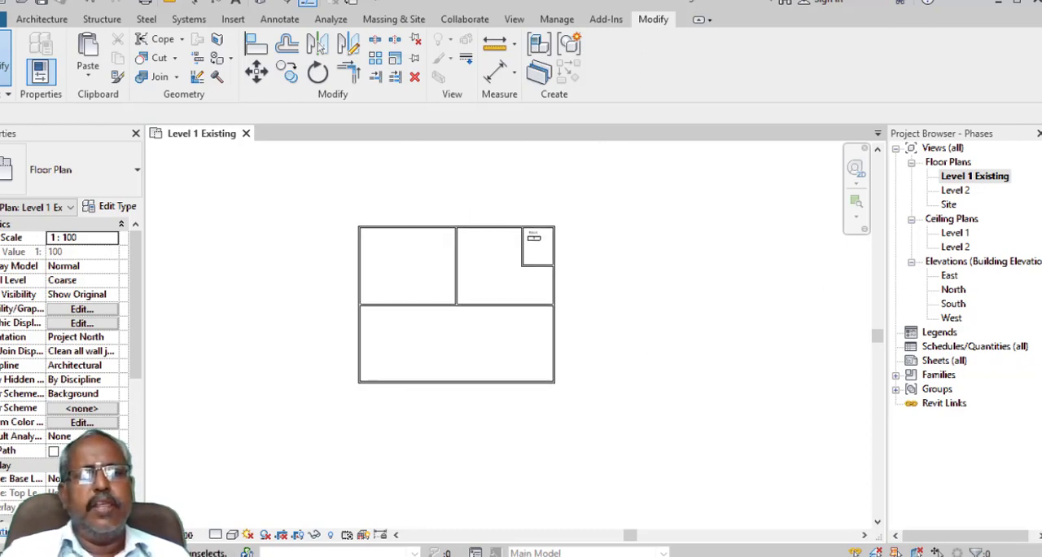
pyautogui.rightClick(993, 181)
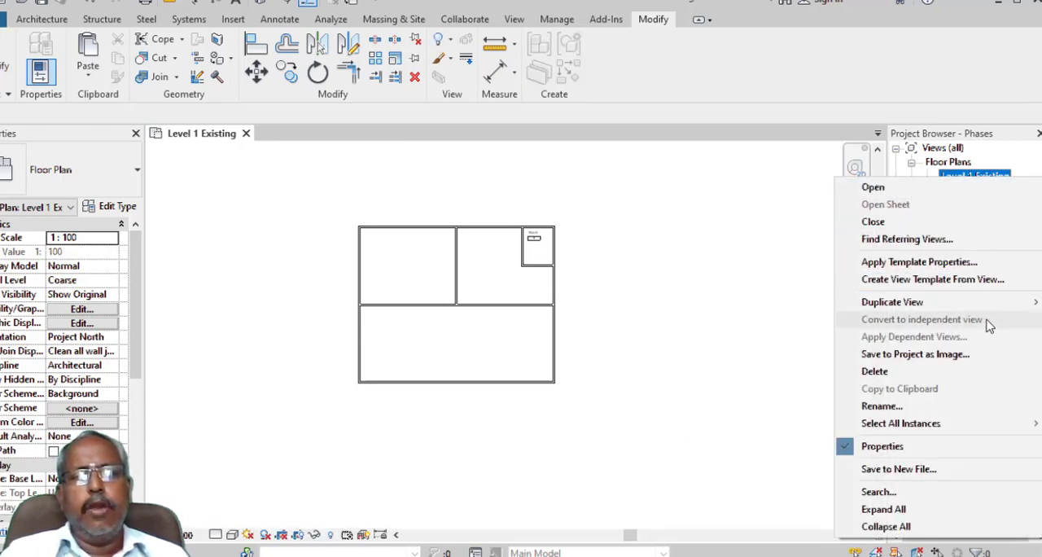
pyautogui.moveTo(944, 302)
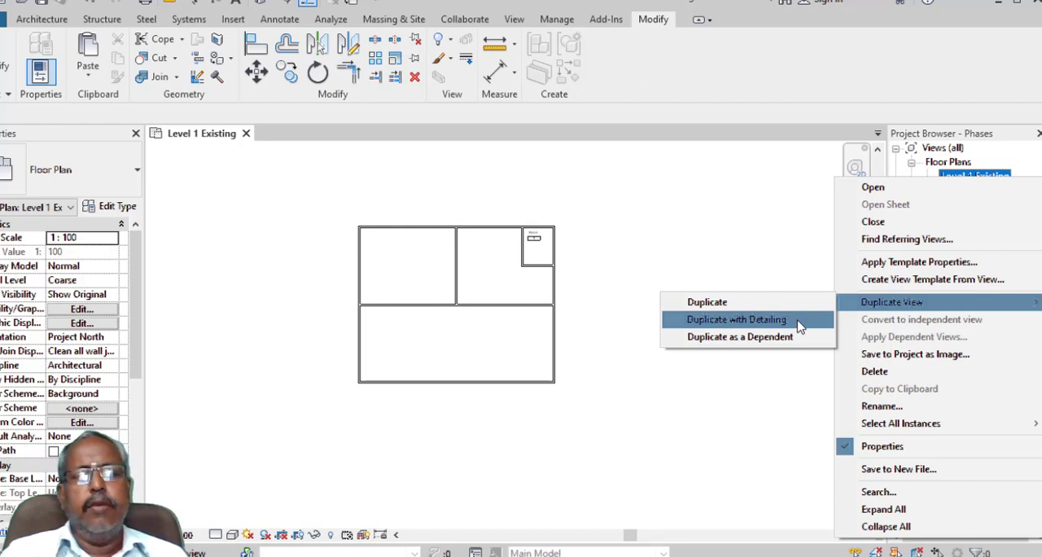
pyautogui.click(800, 324)
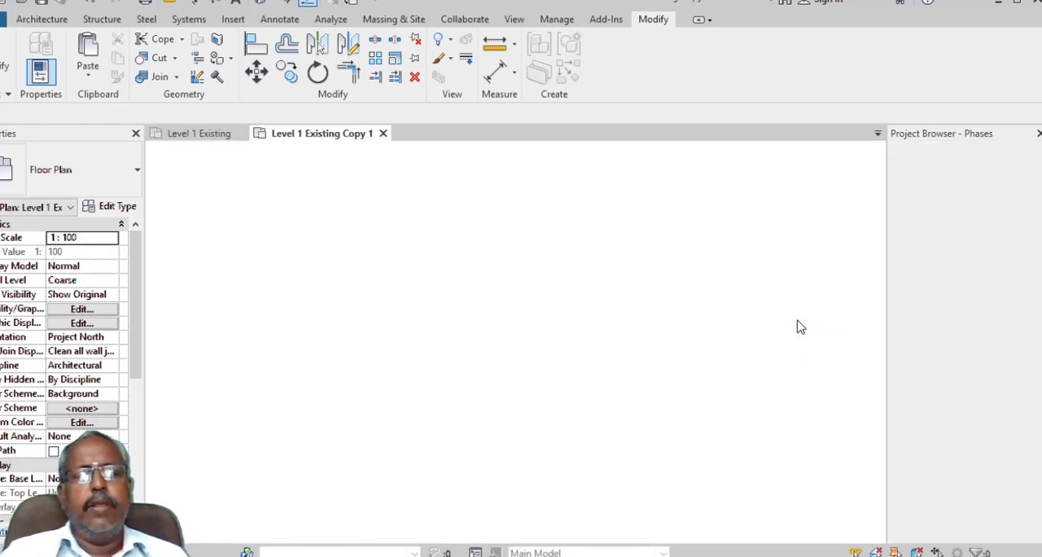
# - Check the phase of the upper-left room in the Level 1 Existing plan
pyautogui.click(192, 137)
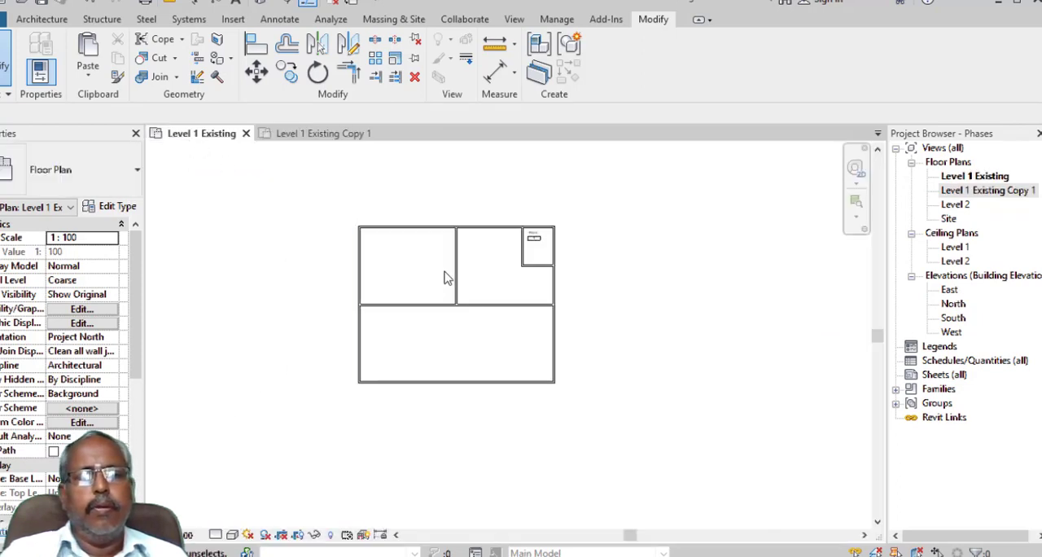
pyautogui.click(411, 289)
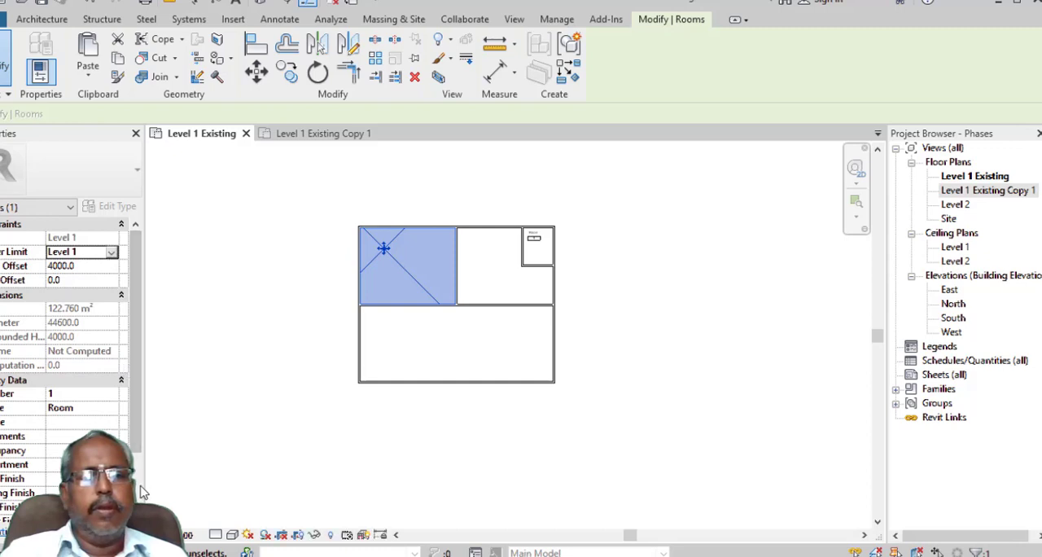
pyautogui.scroll(-3, 139, 462)
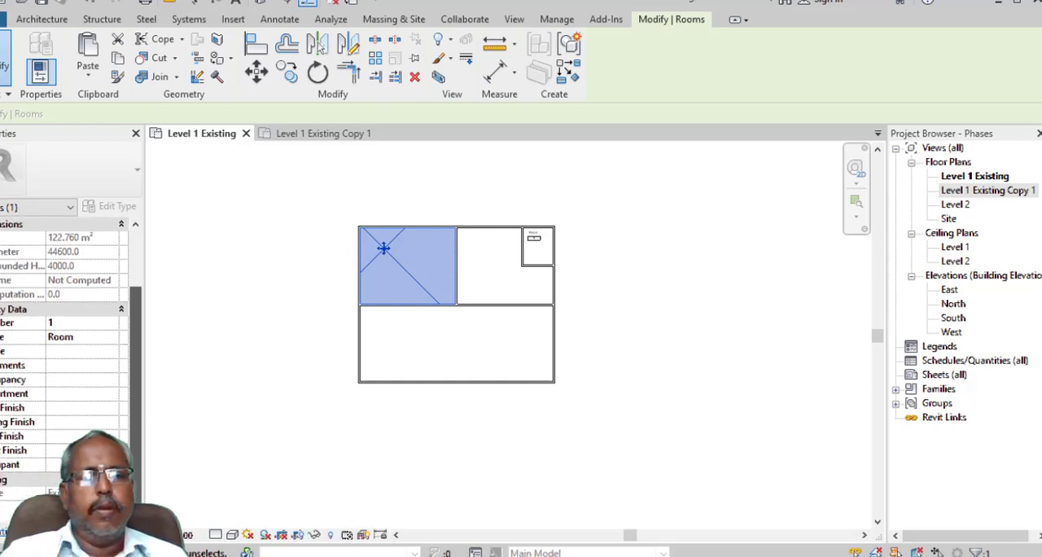
pyautogui.click(314, 389)
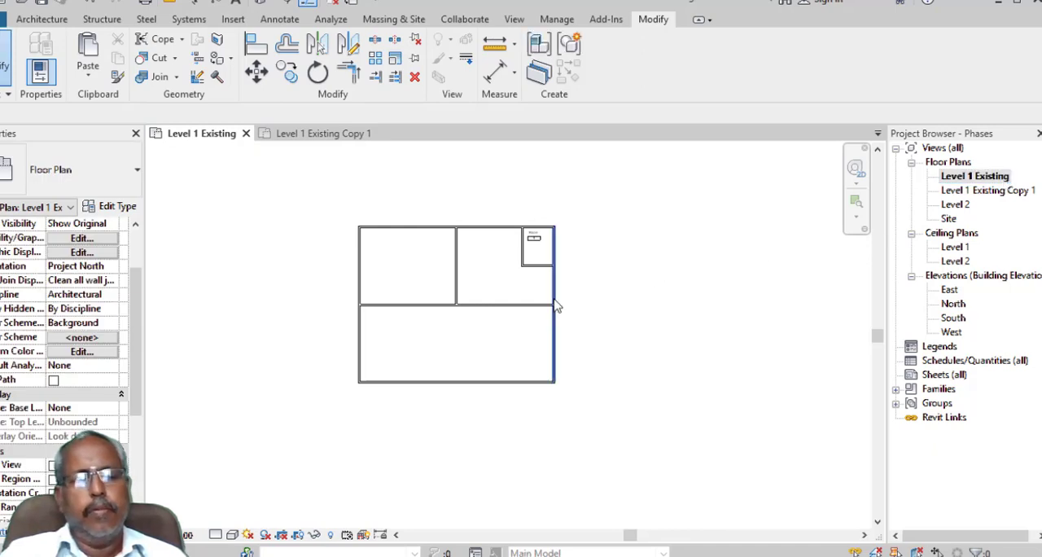
pyautogui.press('t')
pyautogui.press('g')
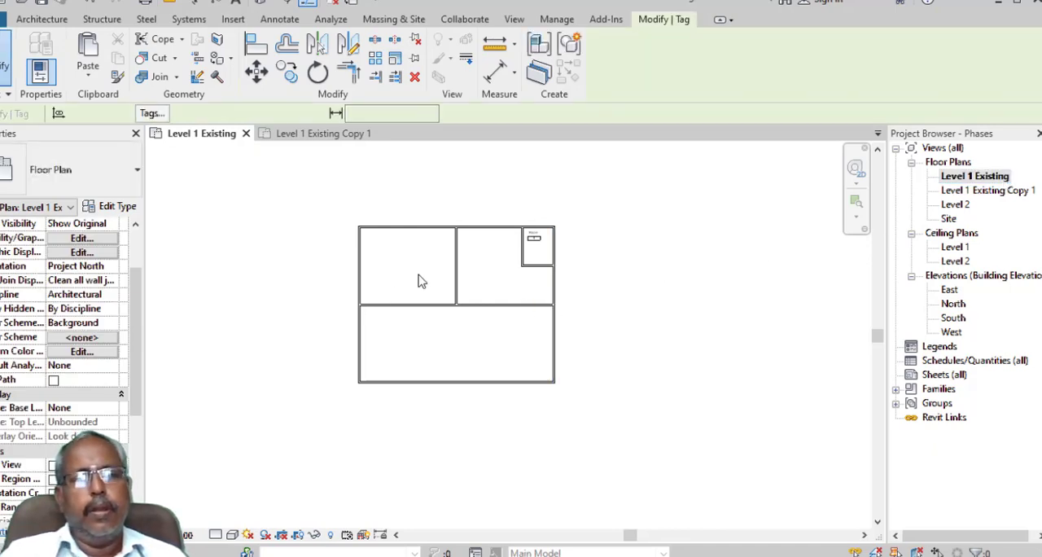
pyautogui.press('Escape')
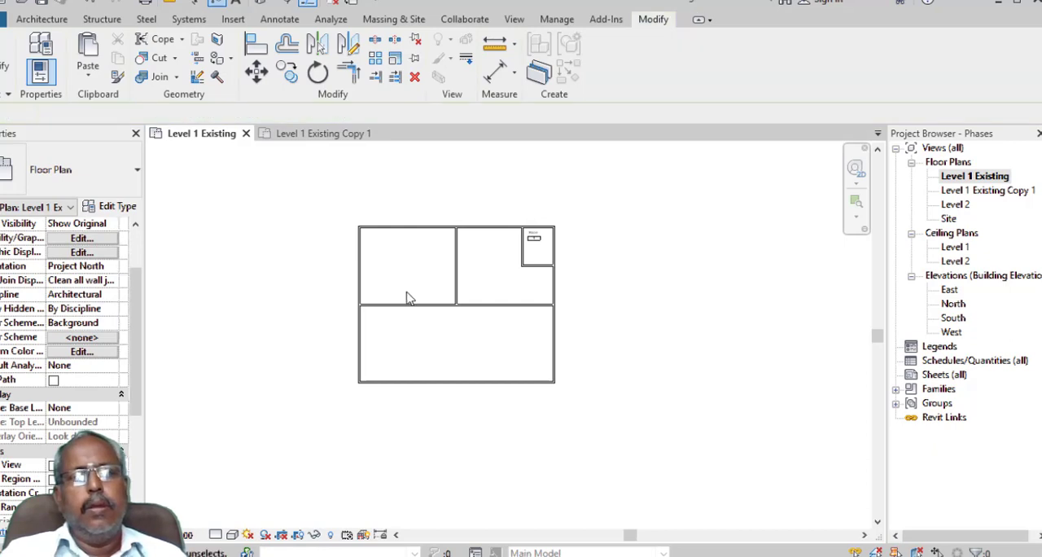
# - Open the duplicated floor plan and rename it Level 1 Phase1
pyautogui.click(336, 137)
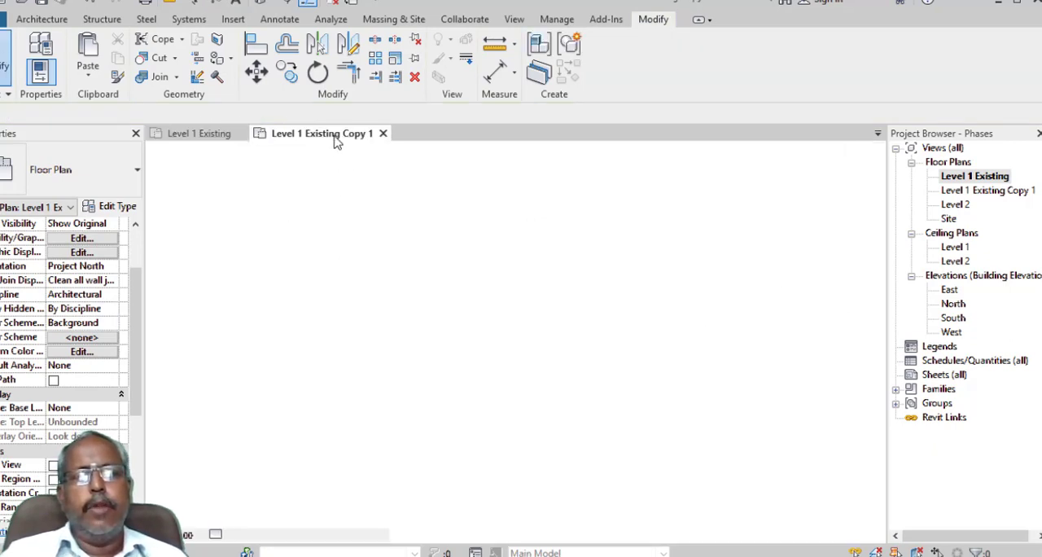
pyautogui.rightClick(1005, 191)
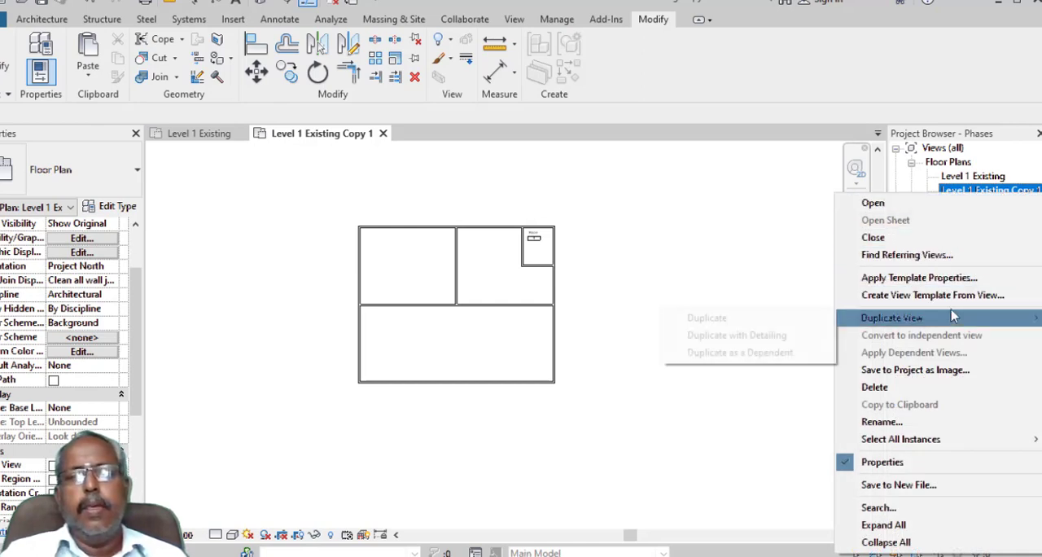
pyautogui.moveTo(946, 320)
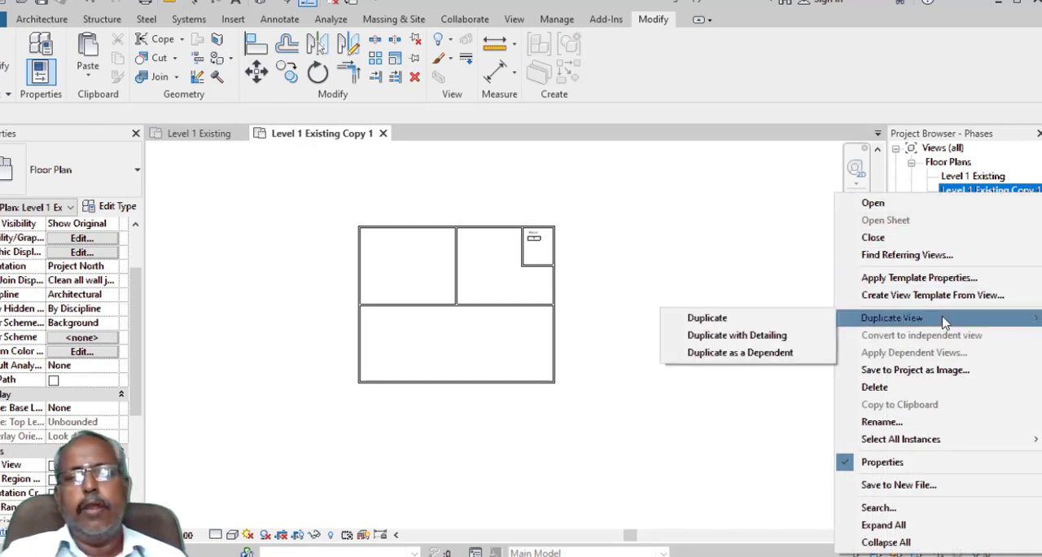
pyautogui.click(928, 422)
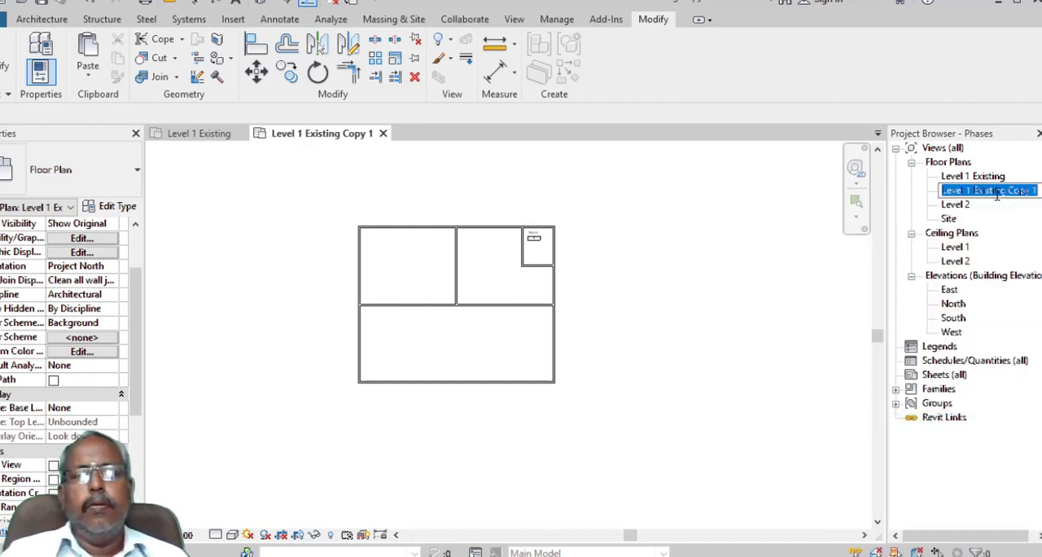
pyautogui.moveTo(975, 190); pyautogui.dragTo(1036, 189)
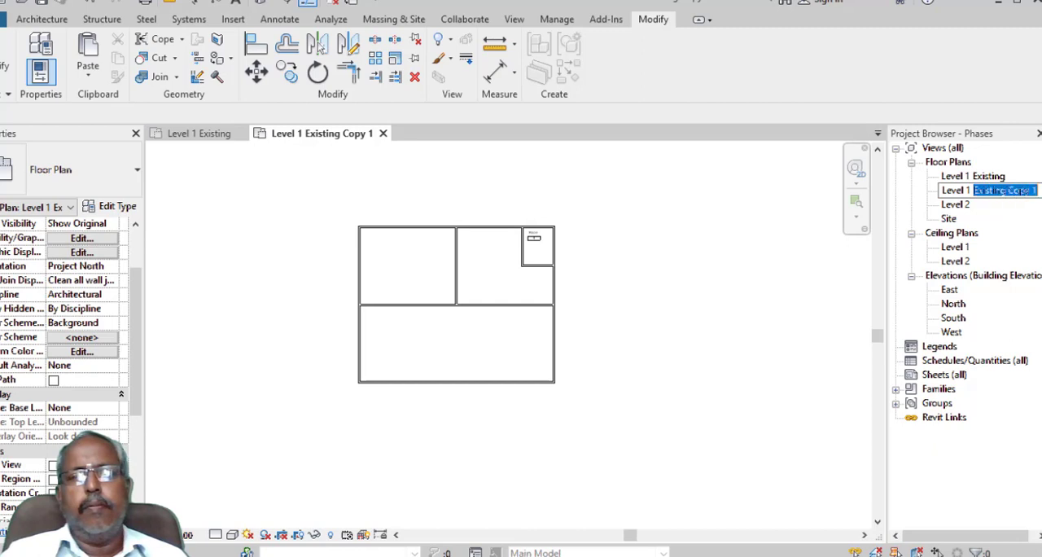
pyautogui.write('Phase1')
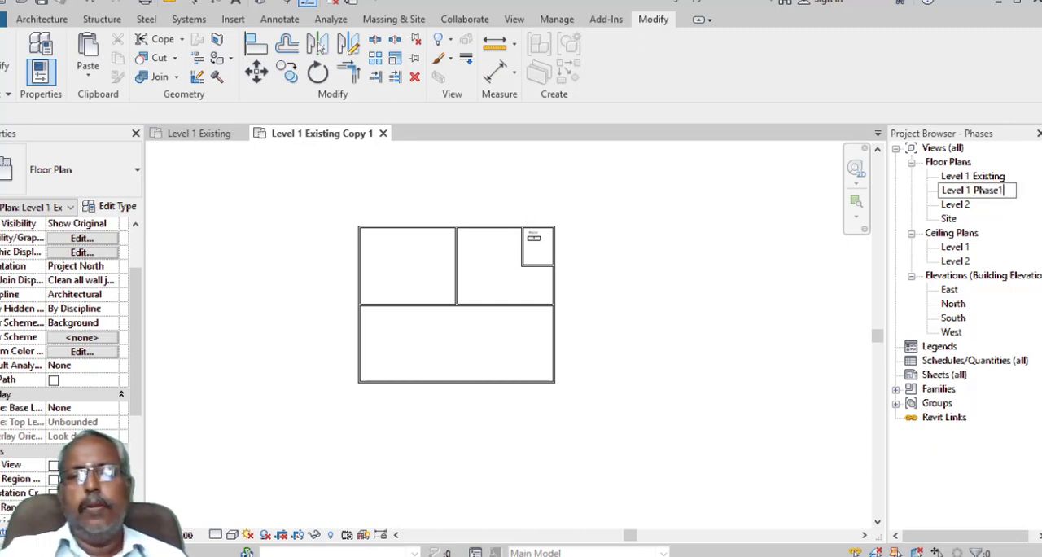
pyautogui.press('Return')
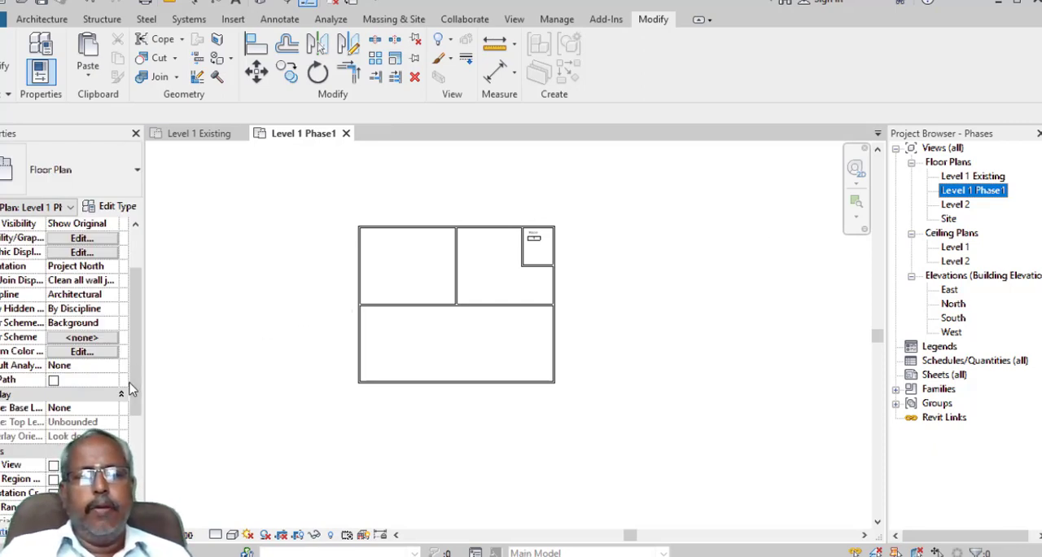
# - Set the phase of the Level 1 Phase1 floor plan view to Phase1
pyautogui.scroll(-5, 131, 389)
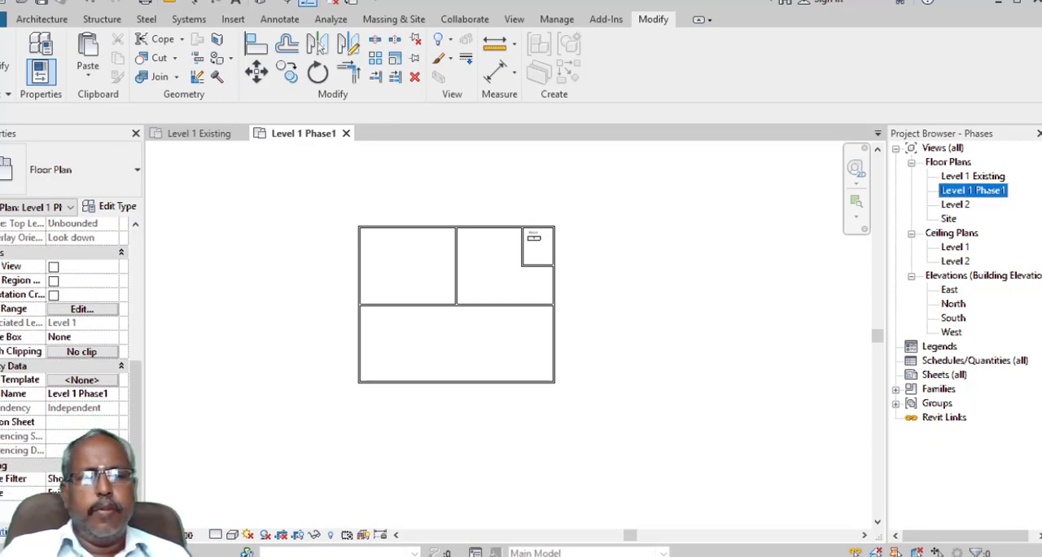
pyautogui.click(81, 492)
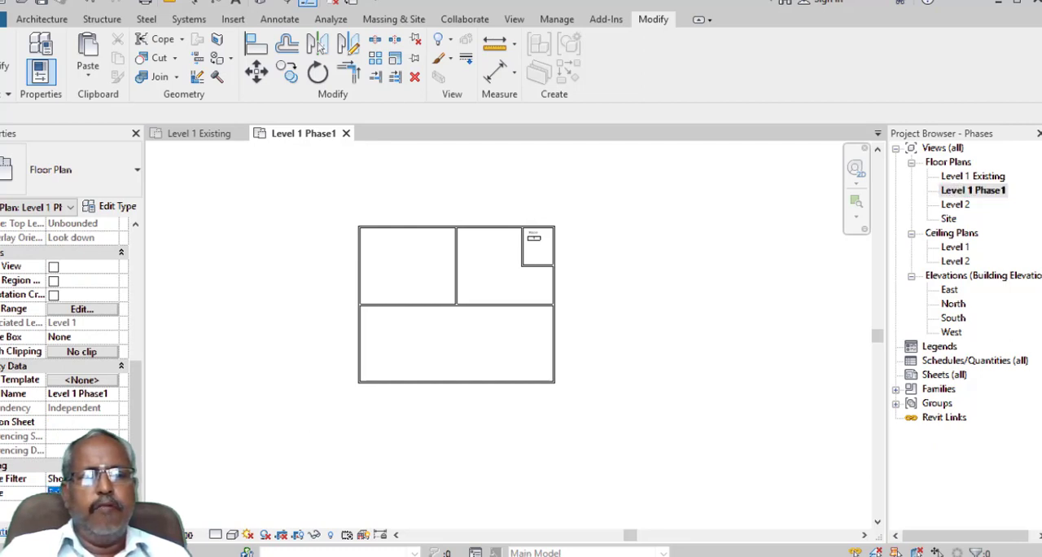
pyautogui.click(81, 514)
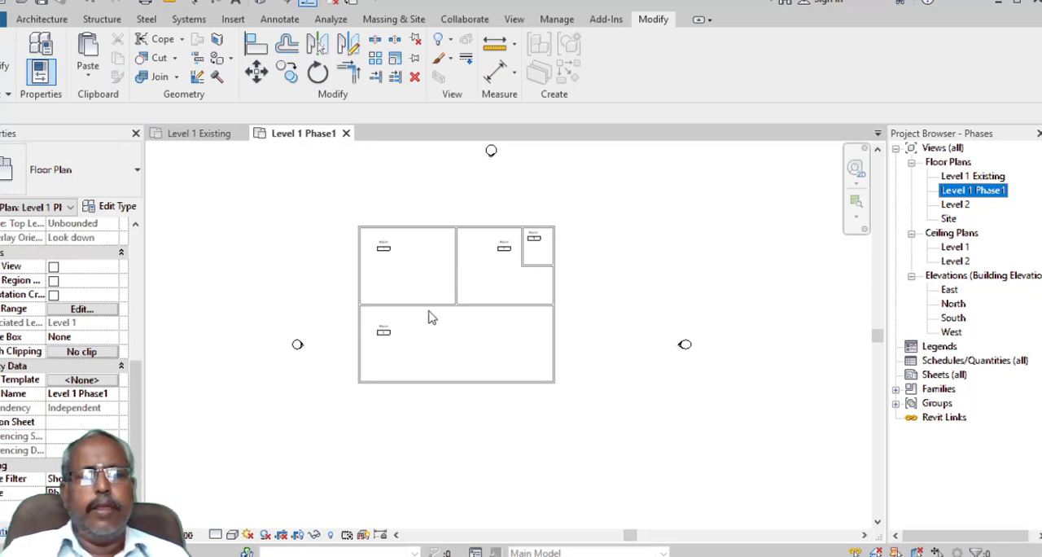
pyautogui.click(622, 358)
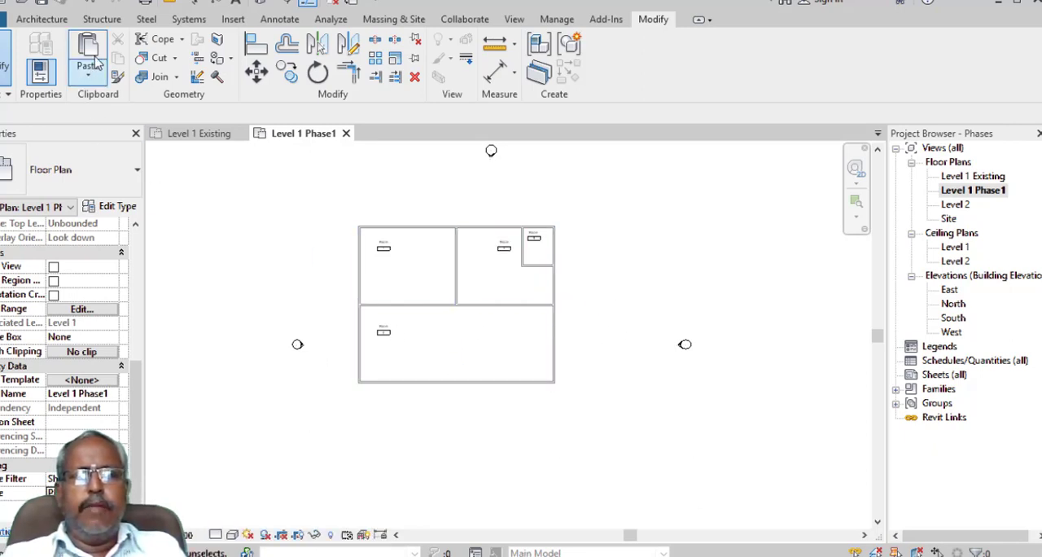
# - Draw three chained Generic - 200mm walls, each 10000 mm long, enclosing a square extension below the building's lower-left corner
pyautogui.click(43, 21)
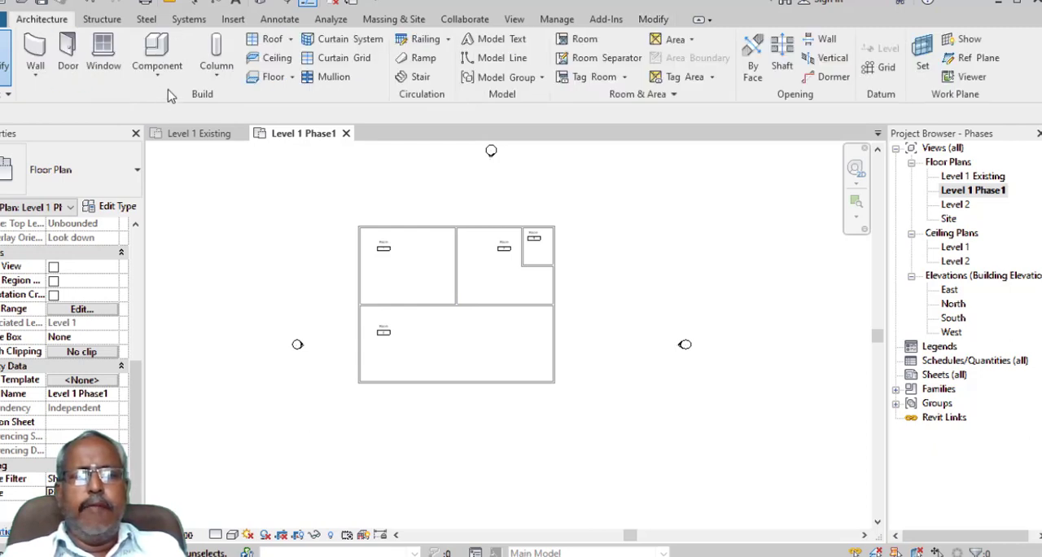
pyautogui.click(35, 55)
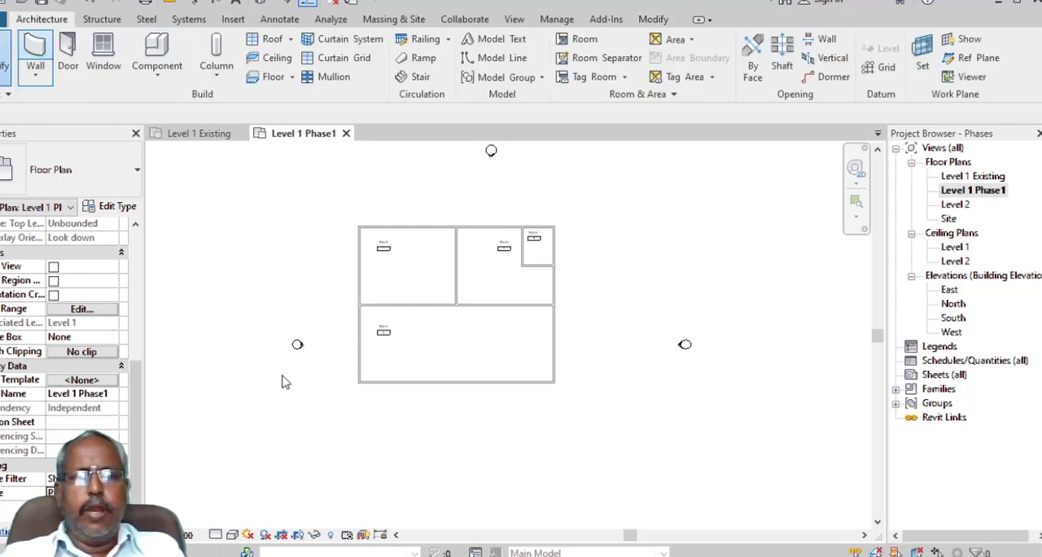
pyautogui.click(358, 382)
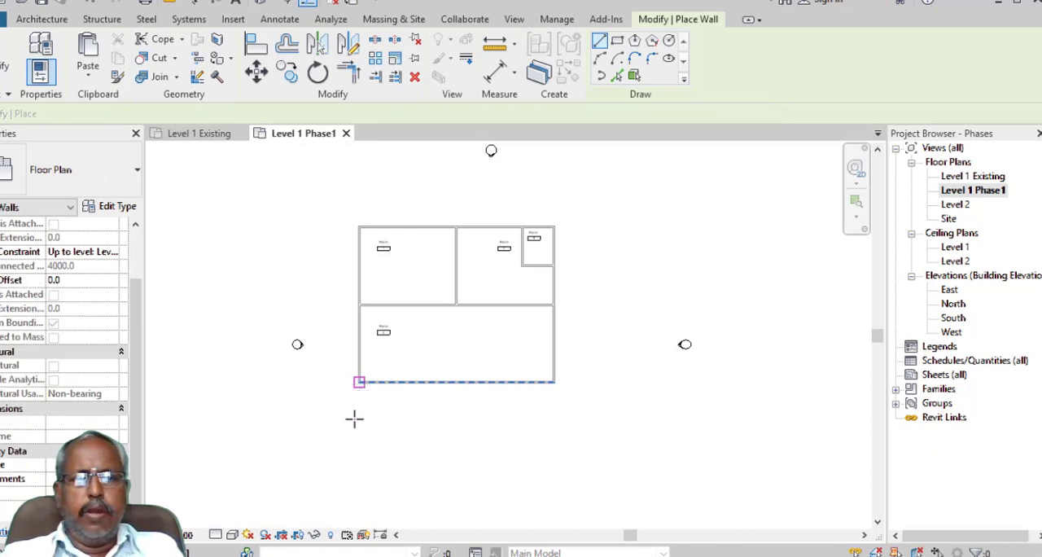
pyautogui.moveTo(376, 392); pyautogui.dragTo(386, 262, button='middle')
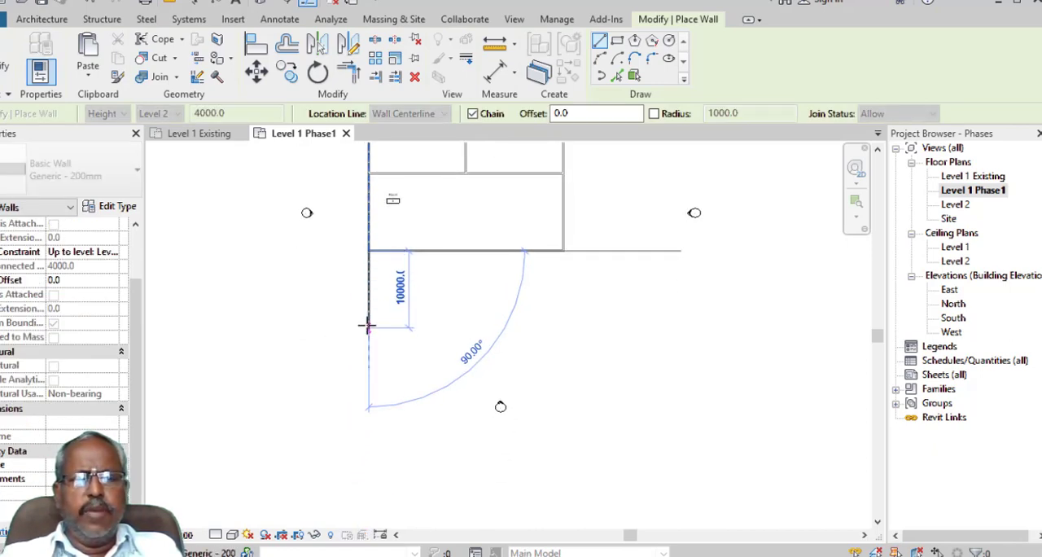
pyautogui.click(442, 328)
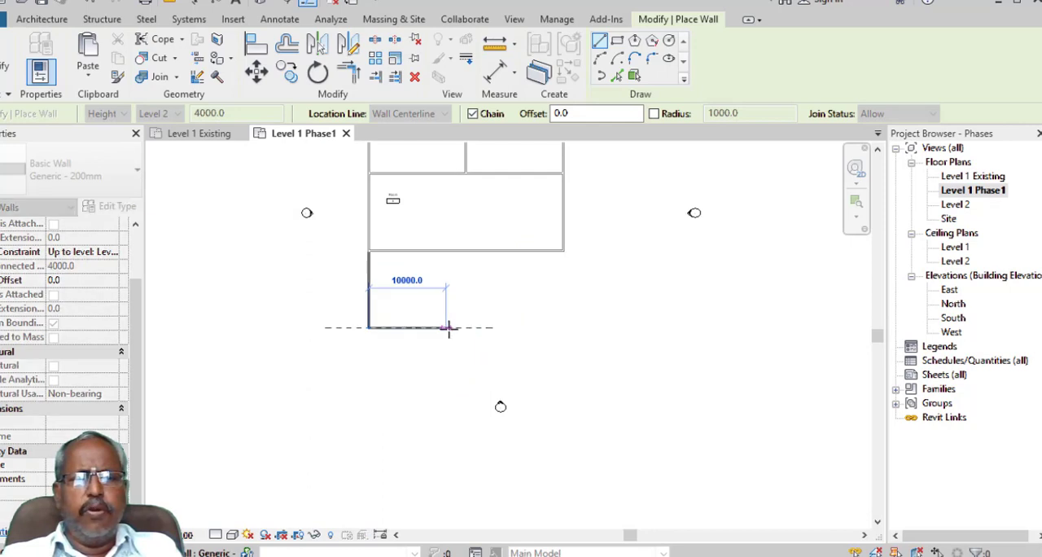
pyautogui.click(446, 251)
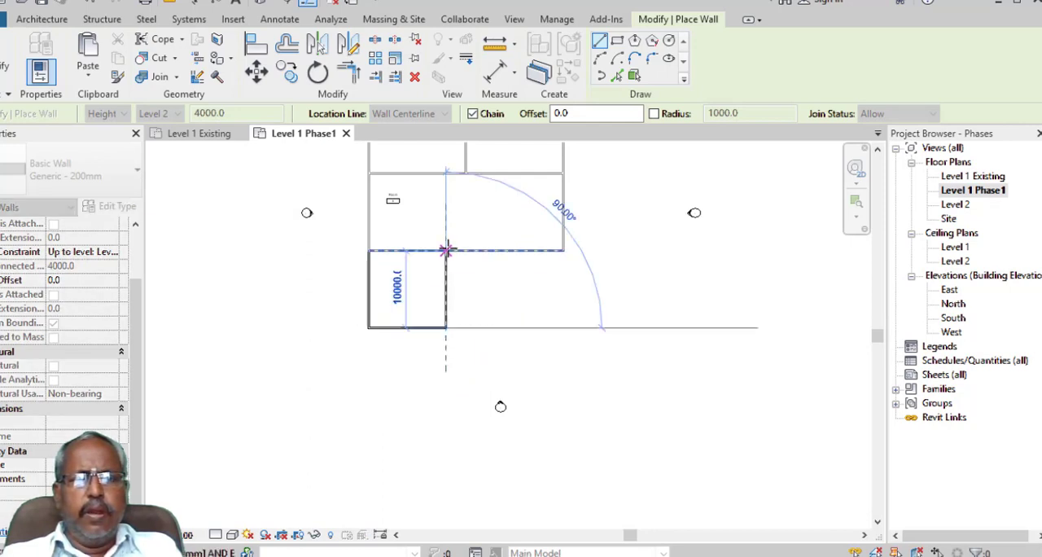
pyautogui.press('Escape')
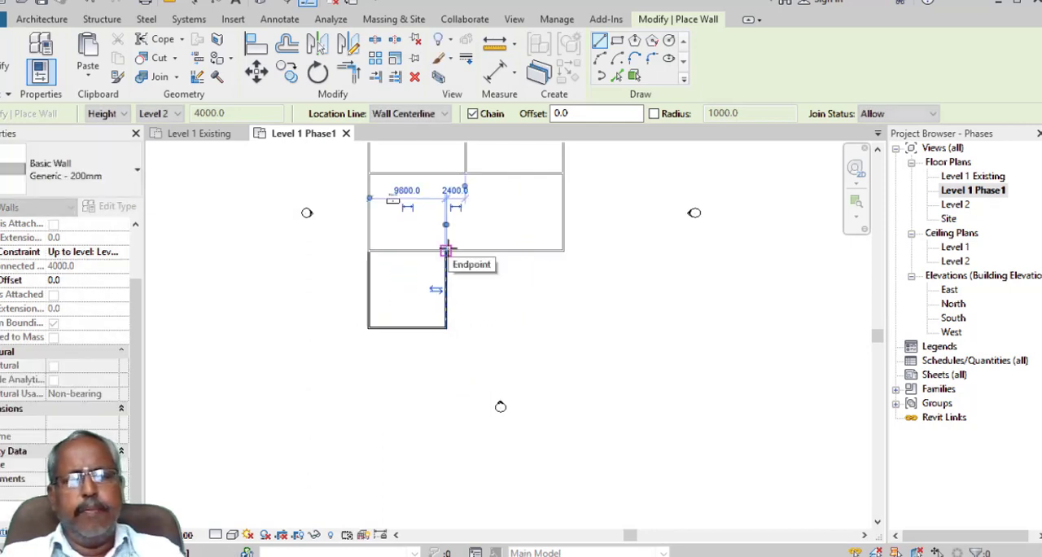
pyautogui.press('Escape')
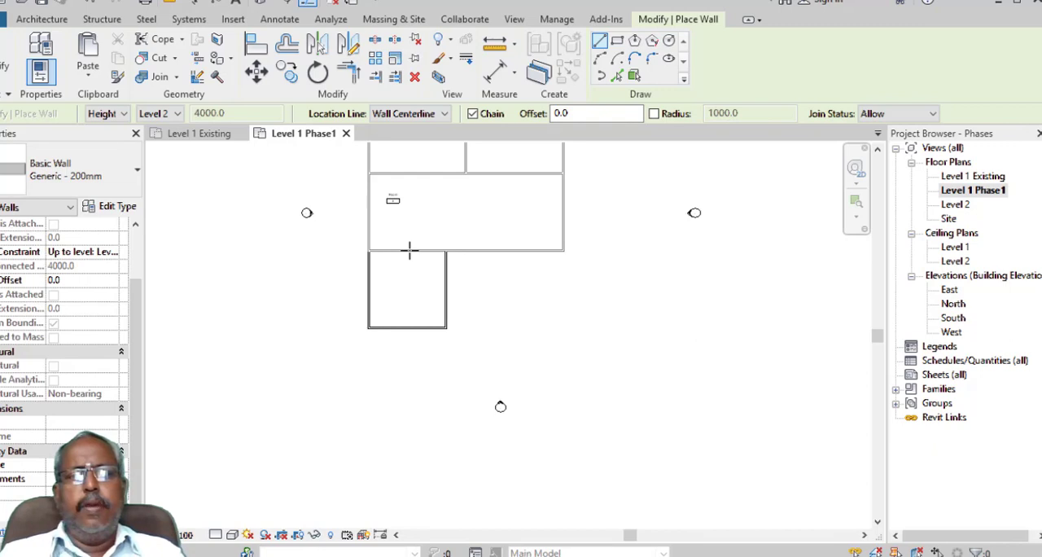
pyautogui.scroll(2, 410, 251)
pyautogui.press('Escape')
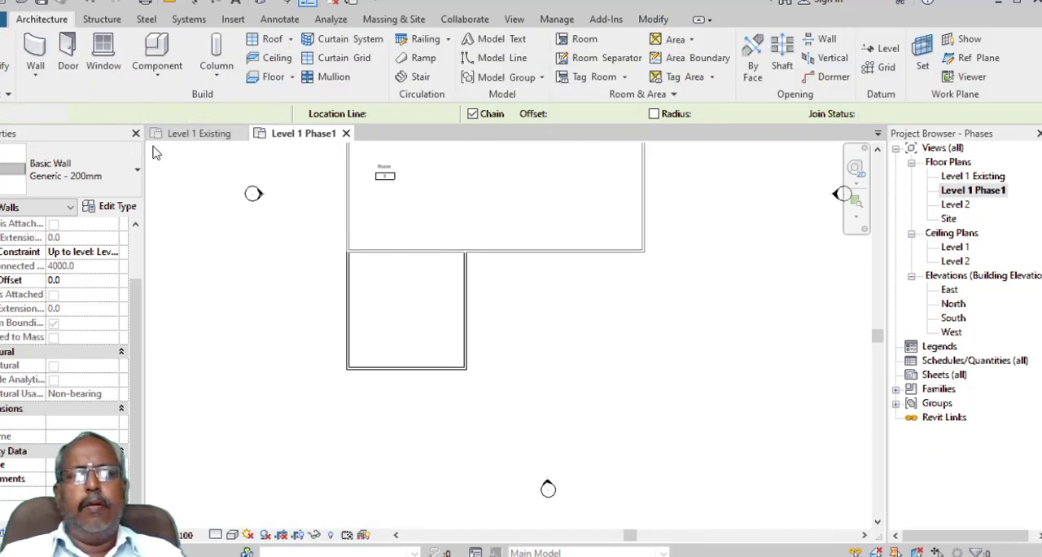
pyautogui.press('Escape')
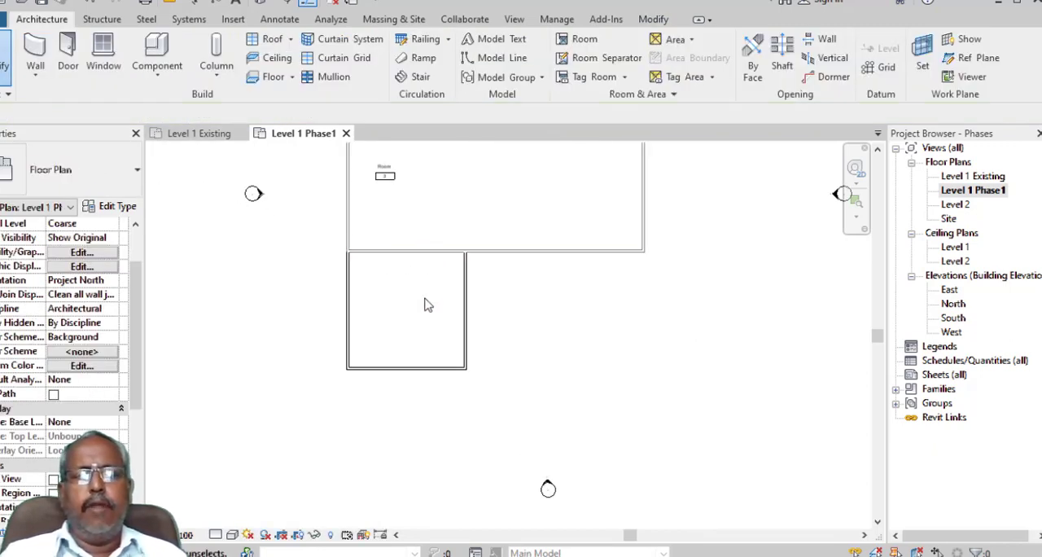
# - Split the existing building's lower exterior wall where it meets the extension's right-hand wall
pyautogui.moveTo(424, 305); pyautogui.dragTo(435, 344, button='middle')
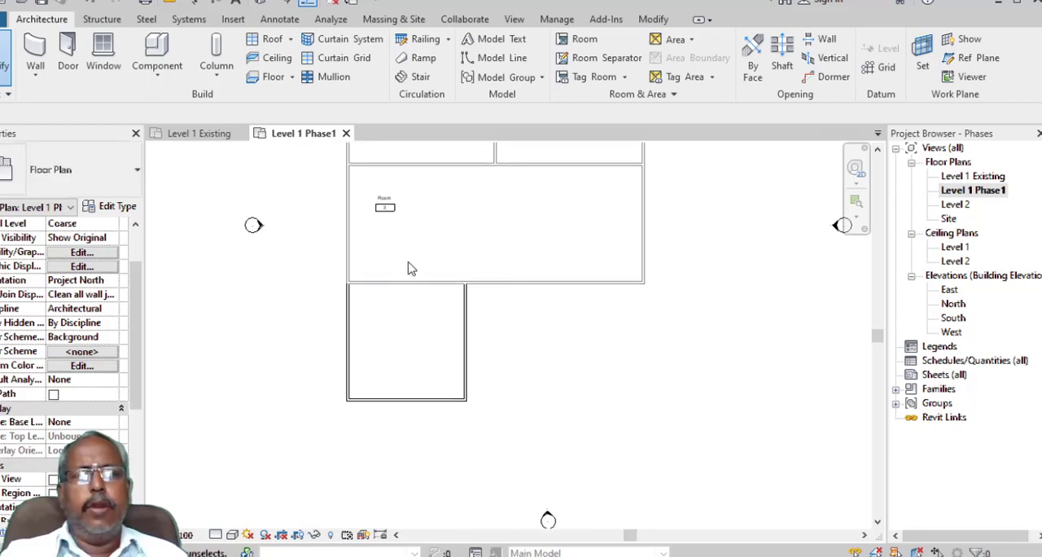
pyautogui.click(655, 21)
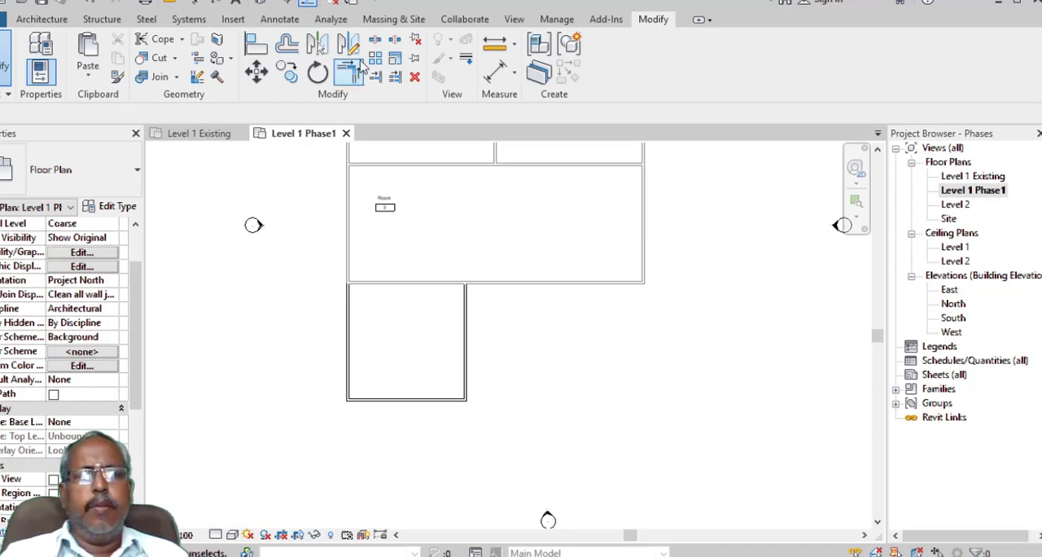
pyautogui.click(374, 39)
pyautogui.scroll(5, 462, 280)
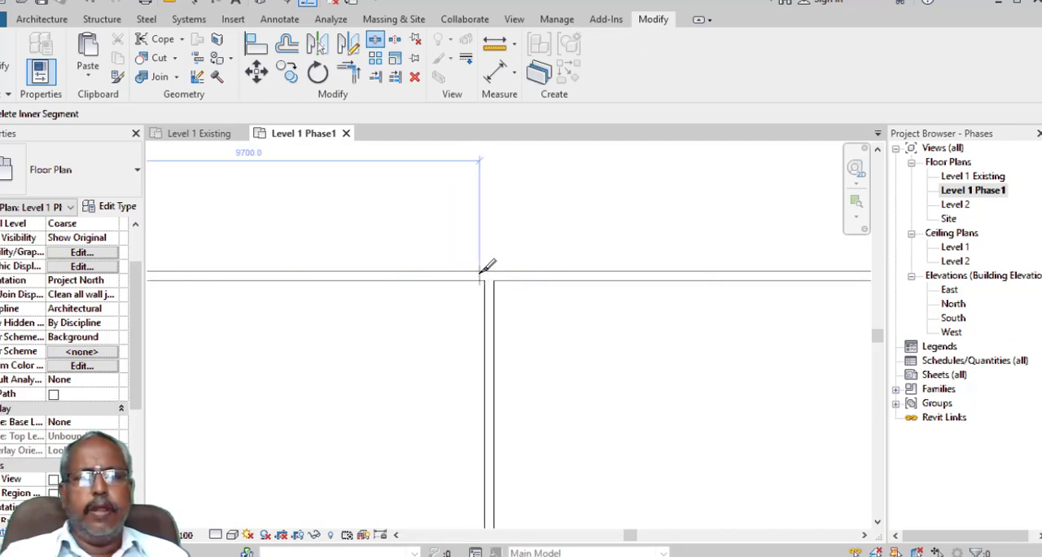
pyautogui.click(493, 267)
pyautogui.scroll(2, 490, 272)
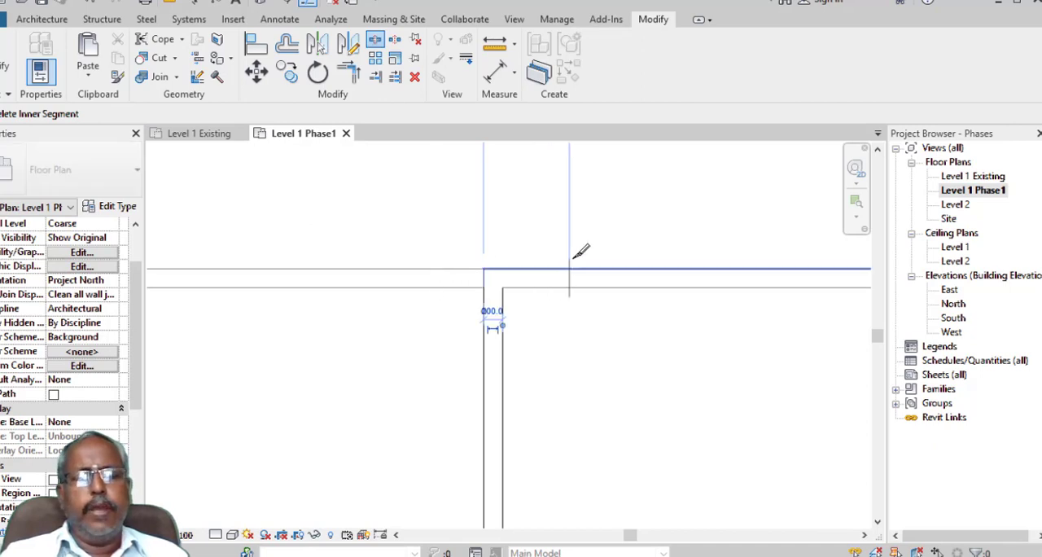
pyautogui.scroll(-3, 579, 253)
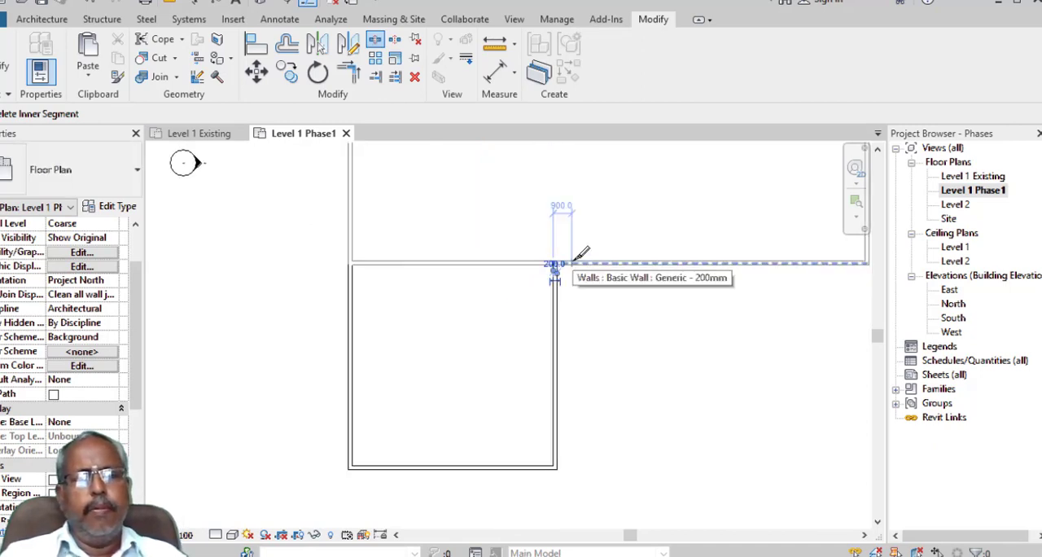
pyautogui.press('Escape')
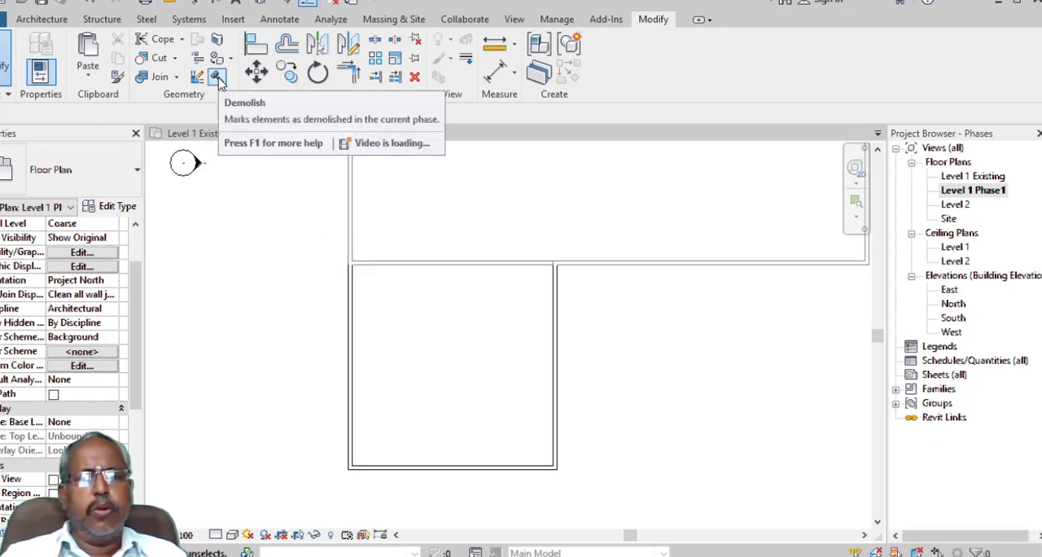
# - Demolish the existing wall segment between the building and the extension
pyautogui.click(218, 77)
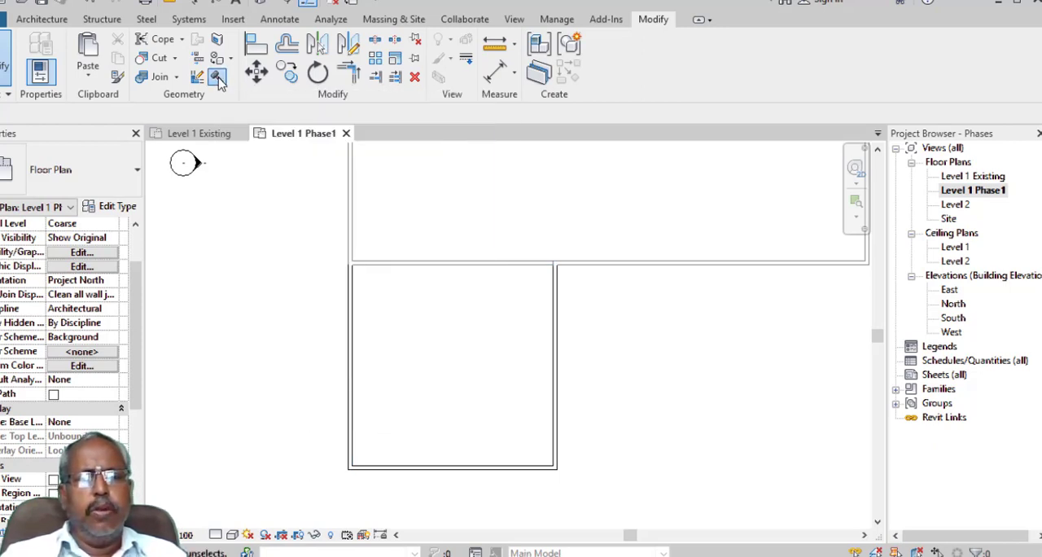
pyautogui.click(432, 281)
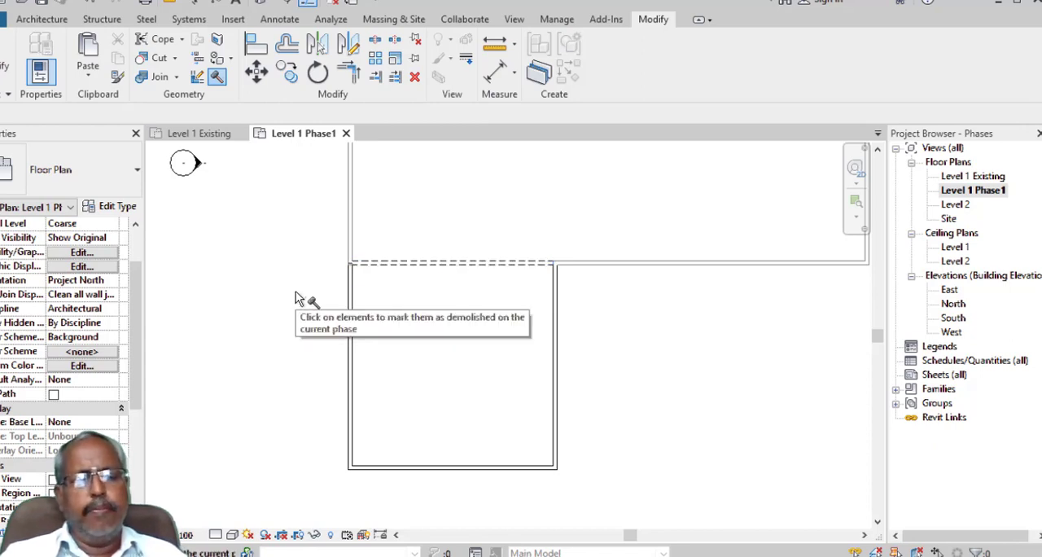
pyautogui.press('Escape')
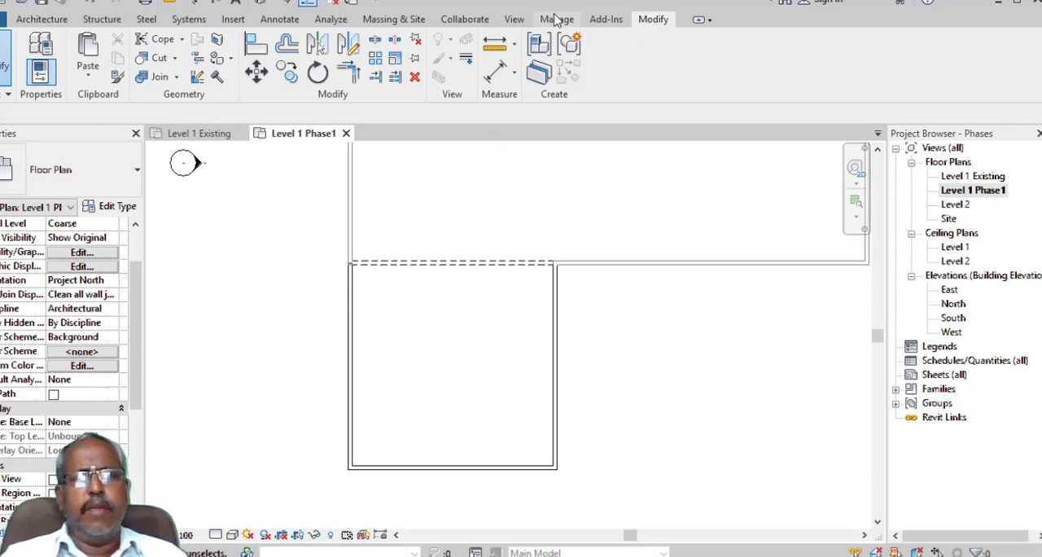
# - Review the phase filters, set the projection line color of the Demolished phase status to Red in the graphic overrides, and apply it
pyautogui.click(556, 19)
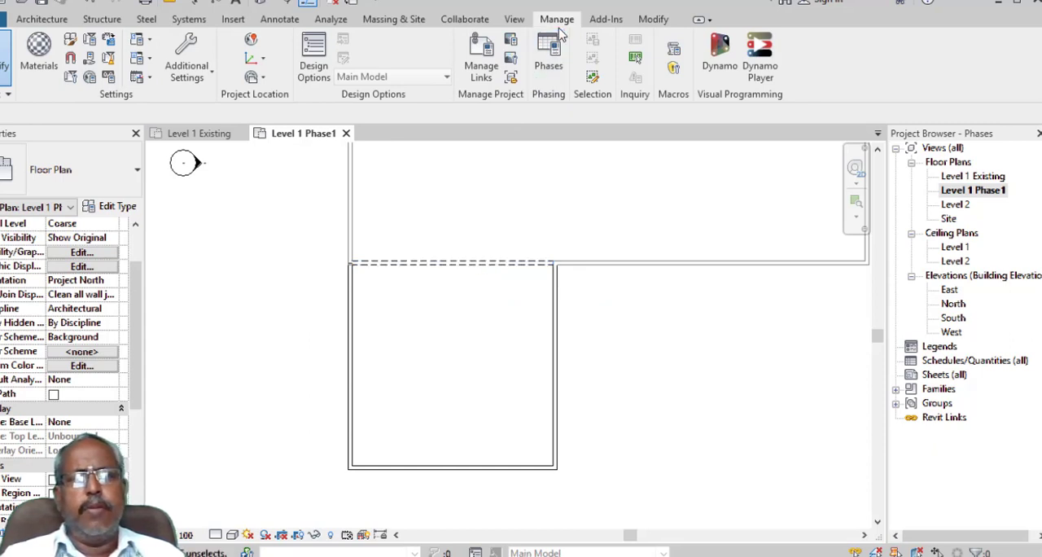
pyautogui.click(548, 55)
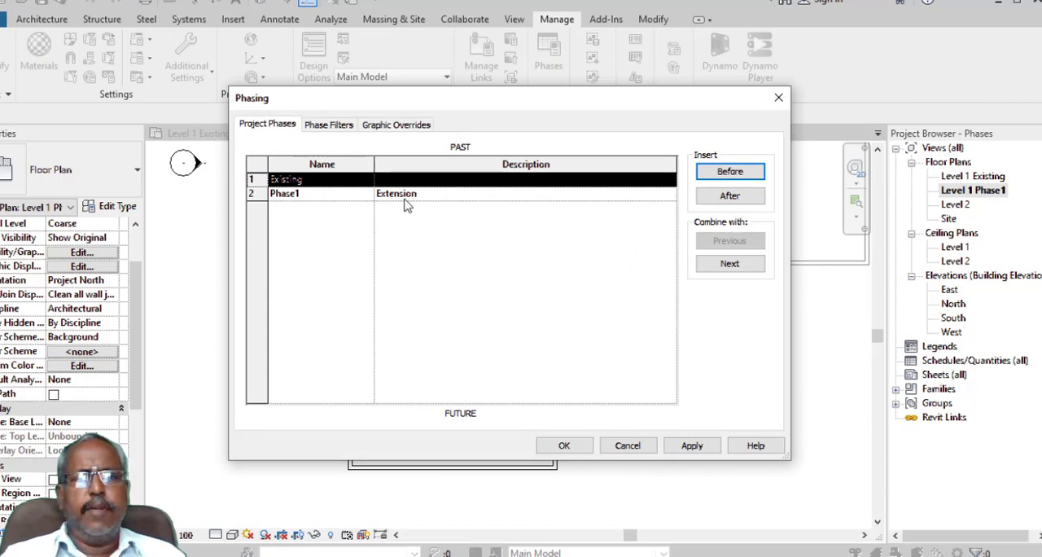
pyautogui.click(343, 128)
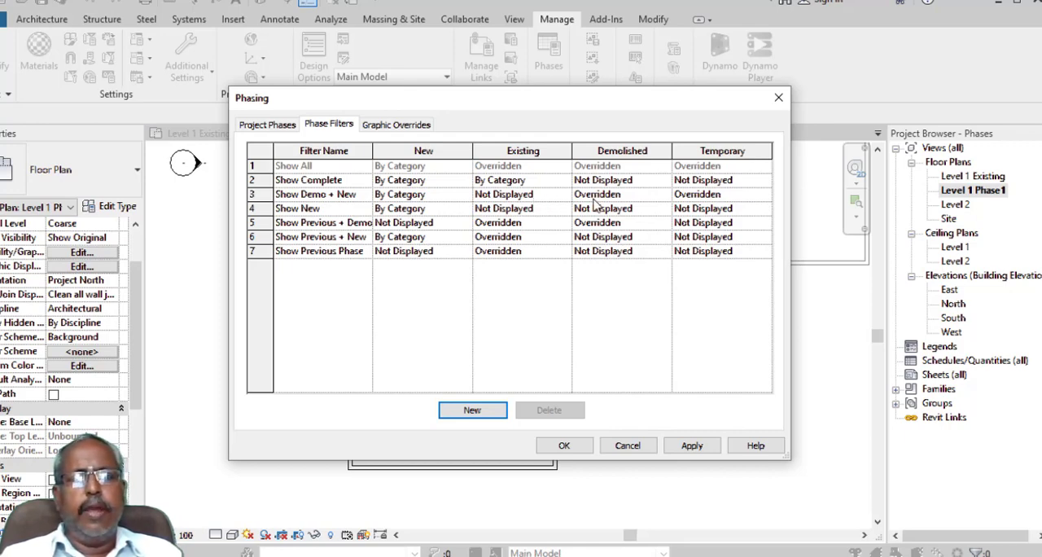
pyautogui.click(401, 127)
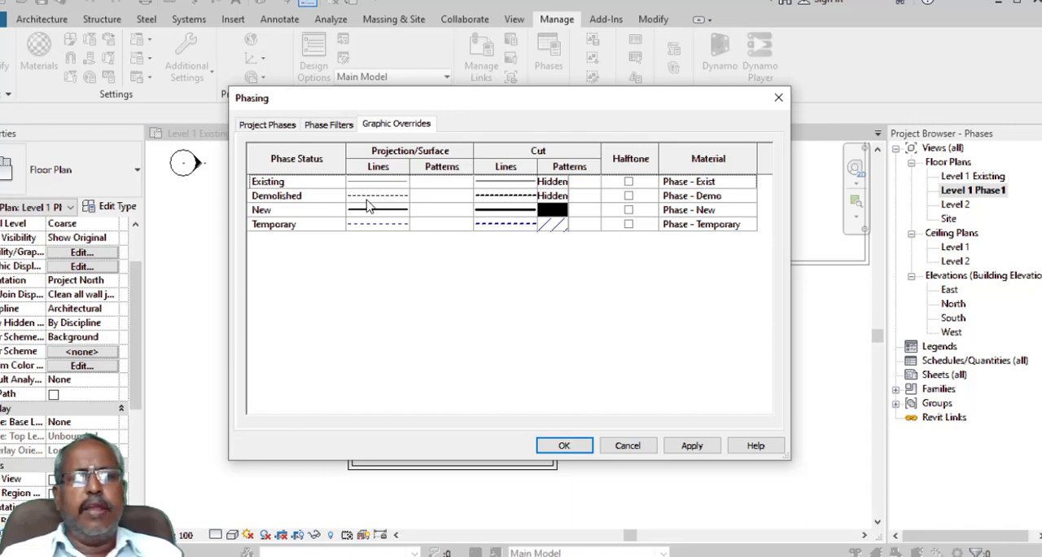
pyautogui.click(378, 199)
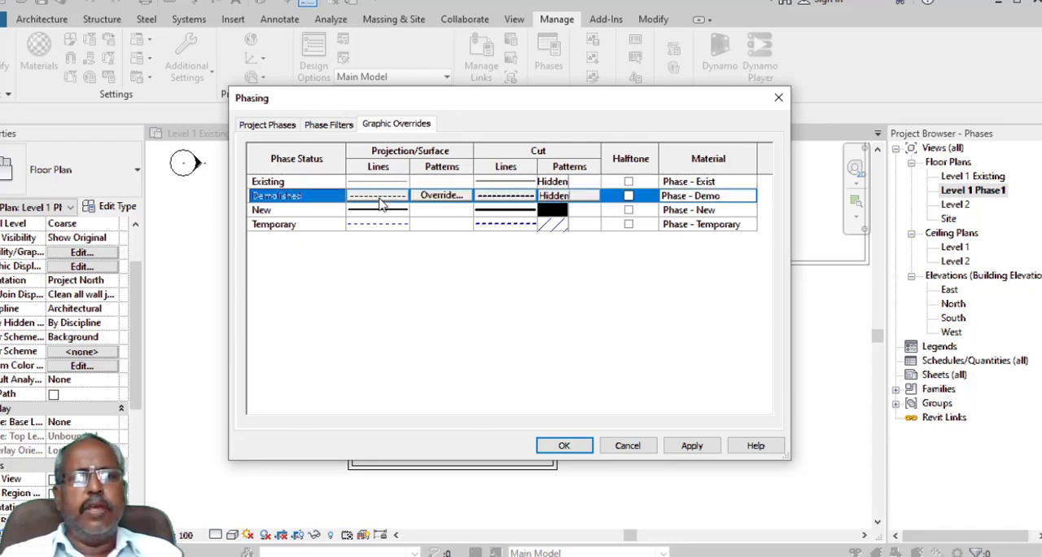
pyautogui.click(382, 197)
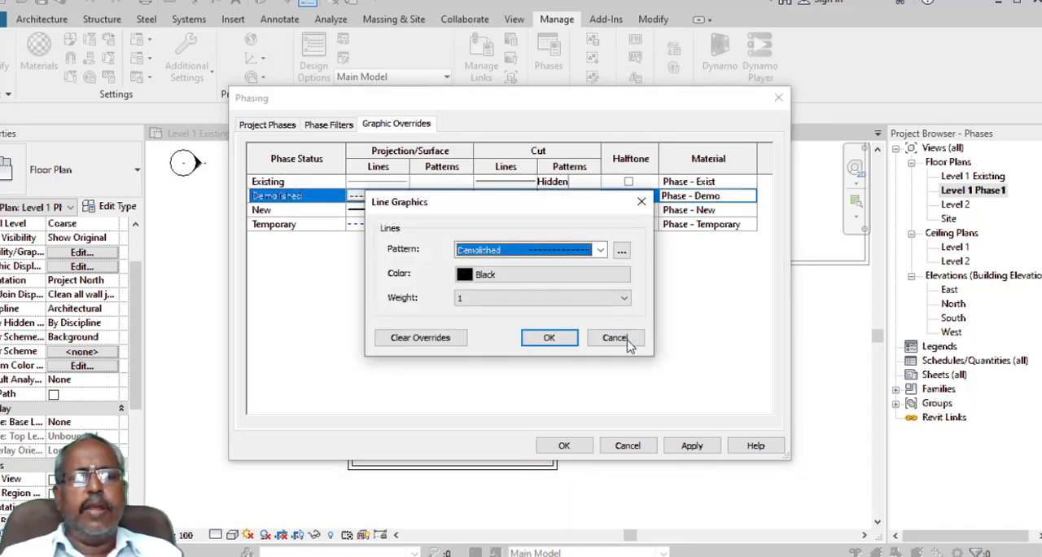
pyautogui.click(583, 282)
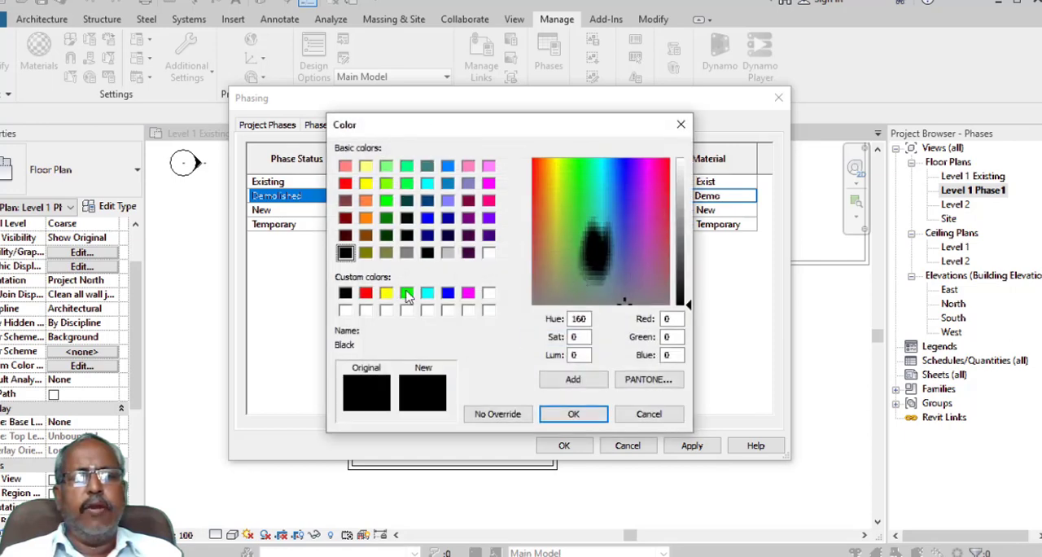
pyautogui.click(366, 293)
pyautogui.click(584, 415)
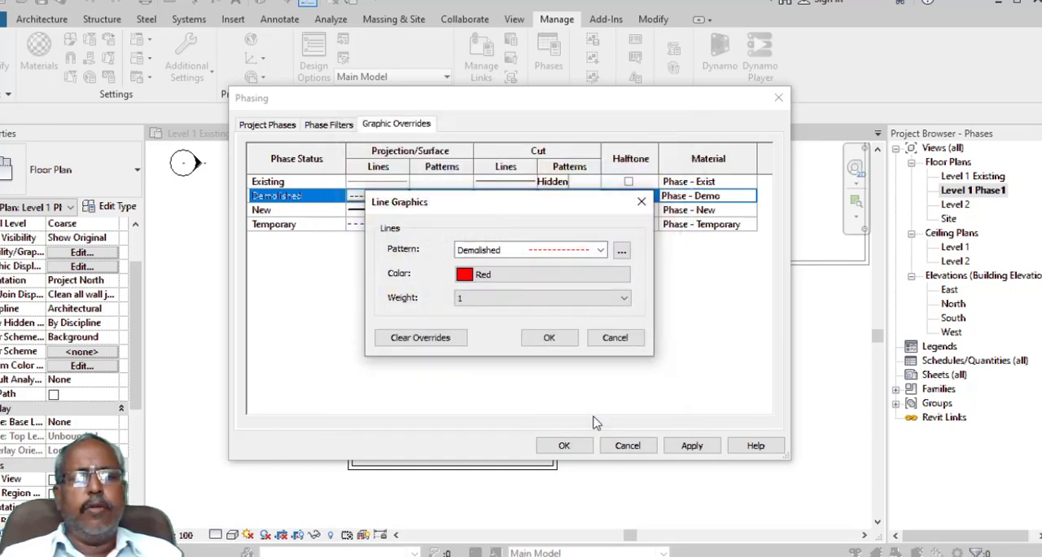
pyautogui.click(548, 337)
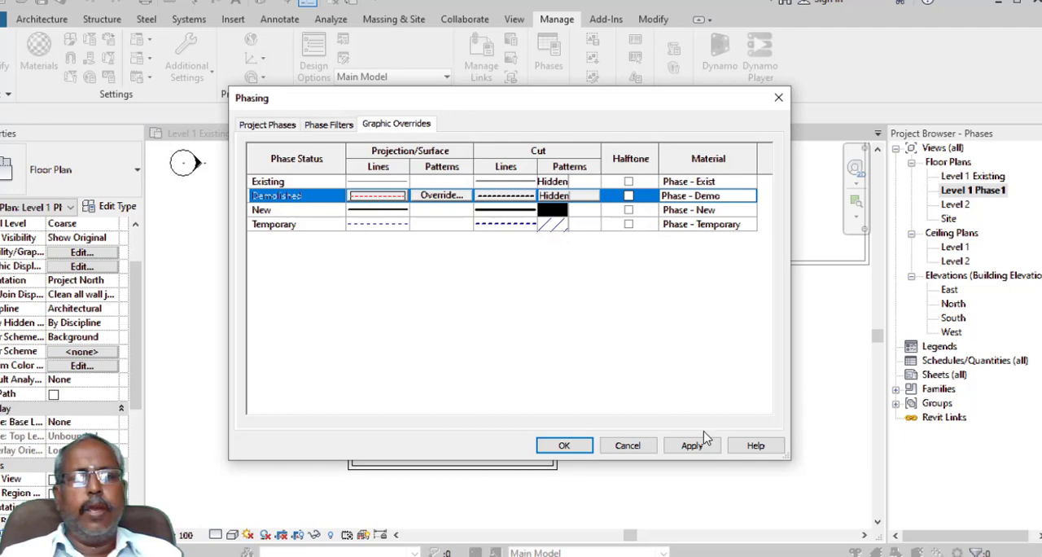
pyautogui.click(692, 446)
# - Set the cut line color of the Demolished phase status to Red, apply it, and move the dialog off the demolished wall
pyautogui.moveTo(521, 101); pyautogui.dragTo(632, 111)
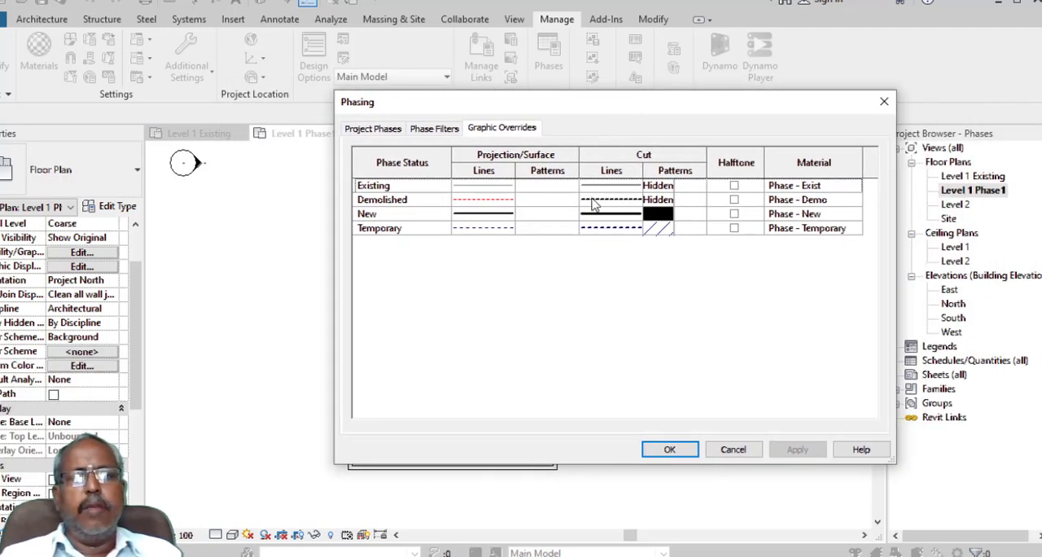
pyautogui.click(593, 199)
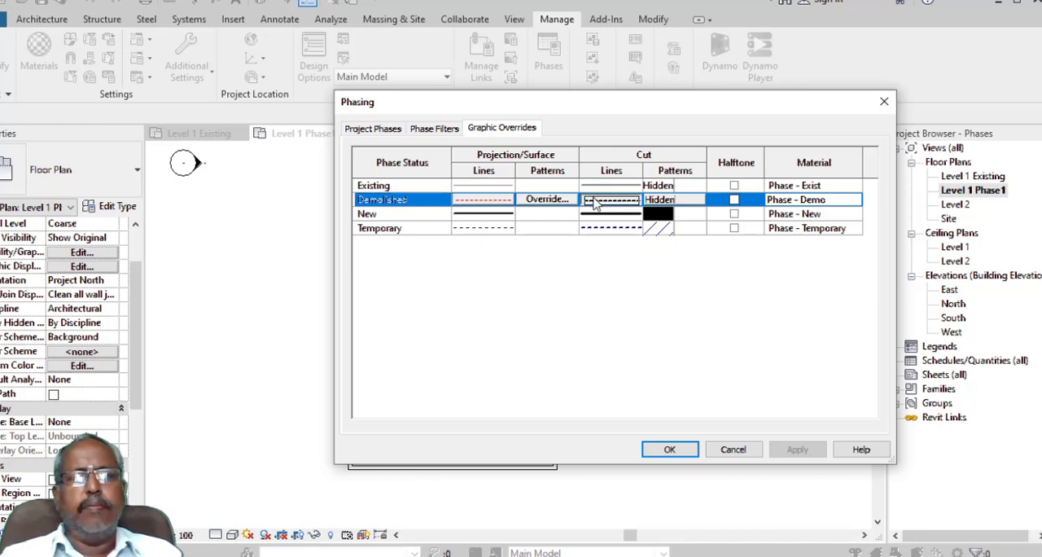
pyautogui.click(592, 201)
pyautogui.click(577, 280)
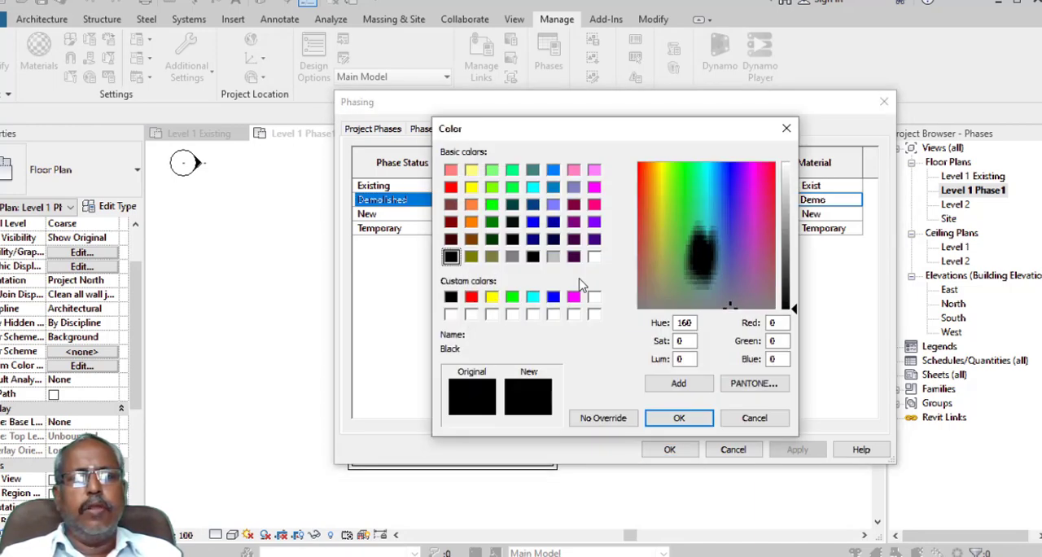
pyautogui.click(472, 298)
pyautogui.click(676, 418)
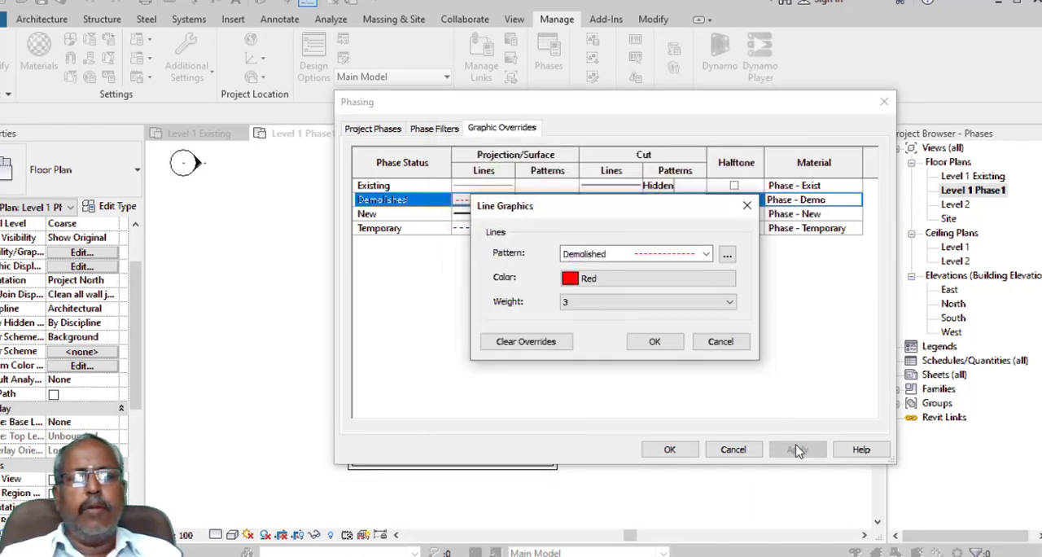
pyautogui.click(654, 341)
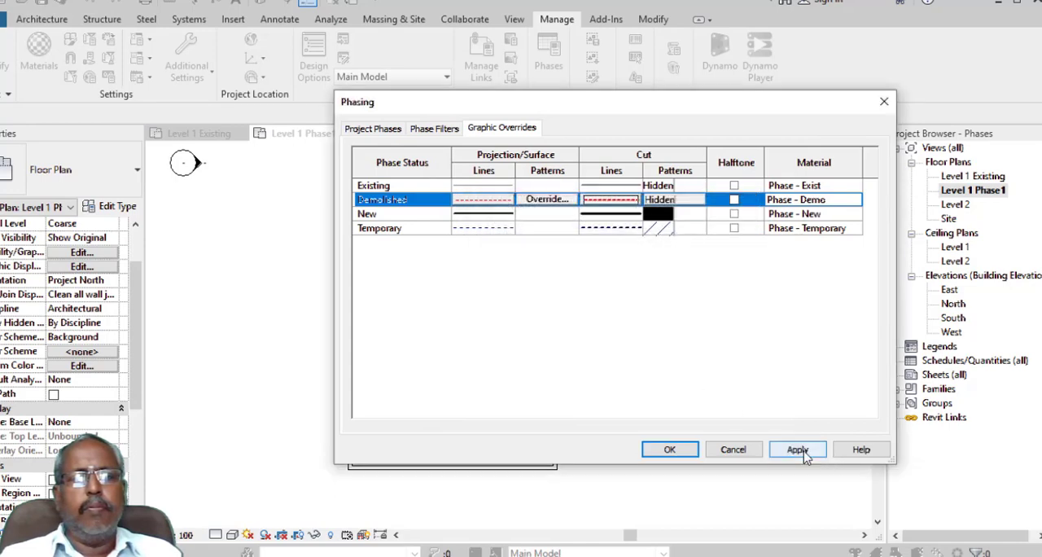
pyautogui.click(794, 449)
pyautogui.moveTo(512, 104); pyautogui.dragTo(677, 32)
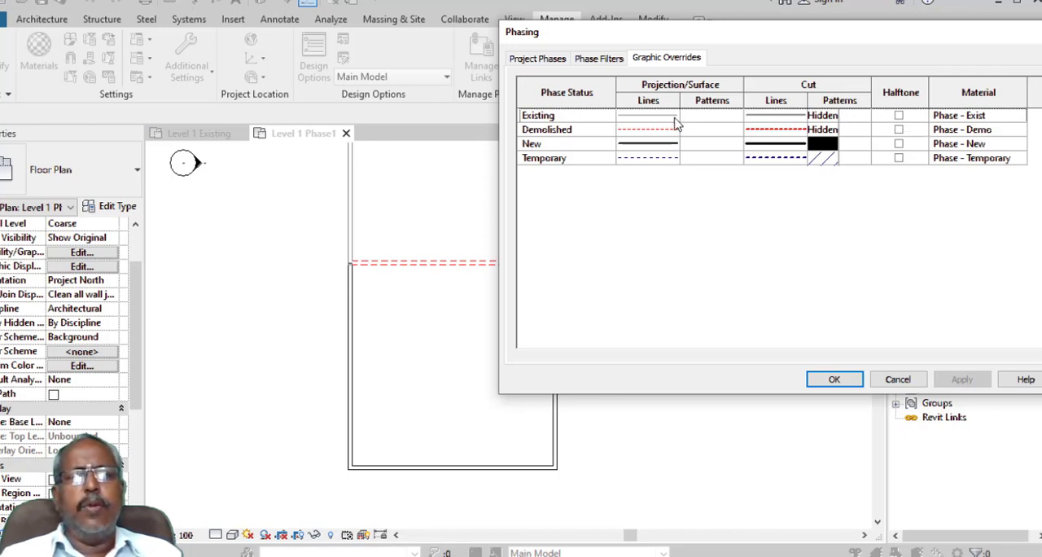
# - Review the surface pattern and color override options of the Demolished status and the phase filters, and close the phasing settings
pyautogui.click(707, 133)
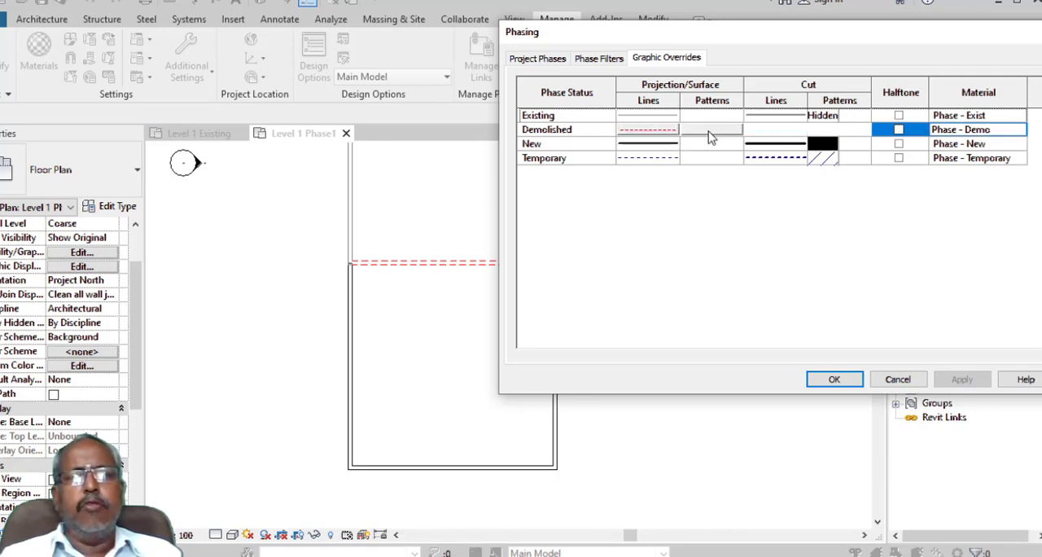
pyautogui.click(711, 129)
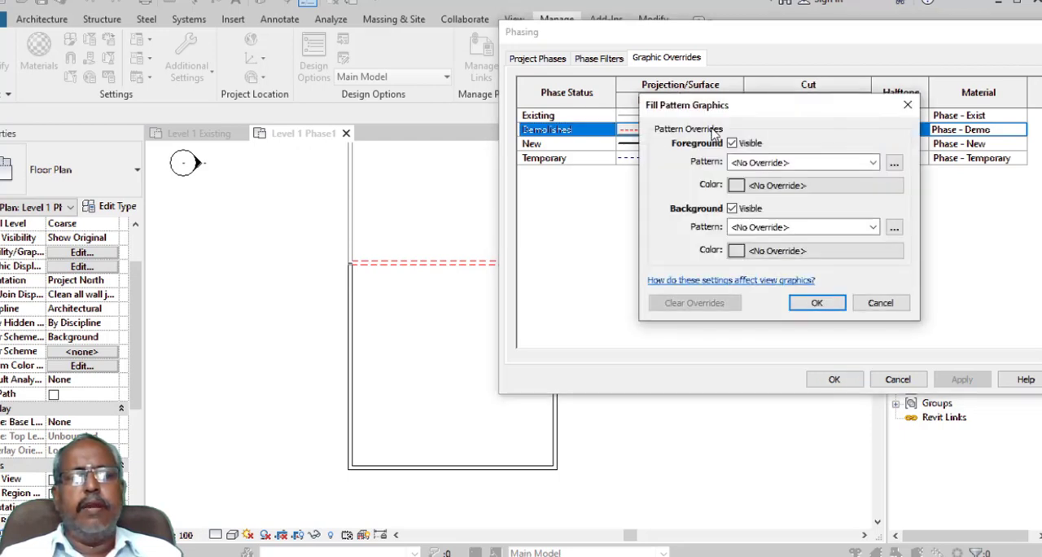
pyautogui.click(873, 163)
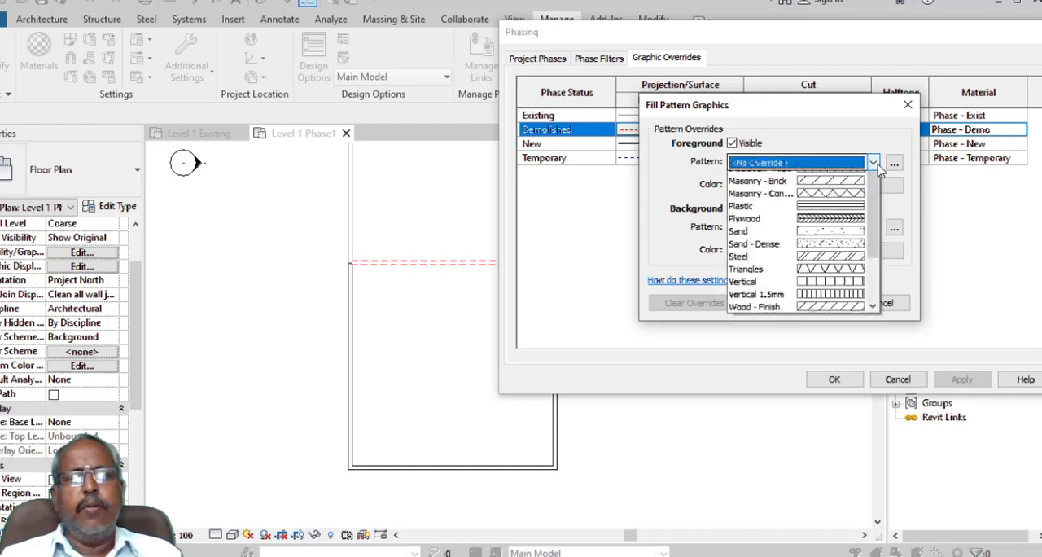
pyautogui.click(874, 163)
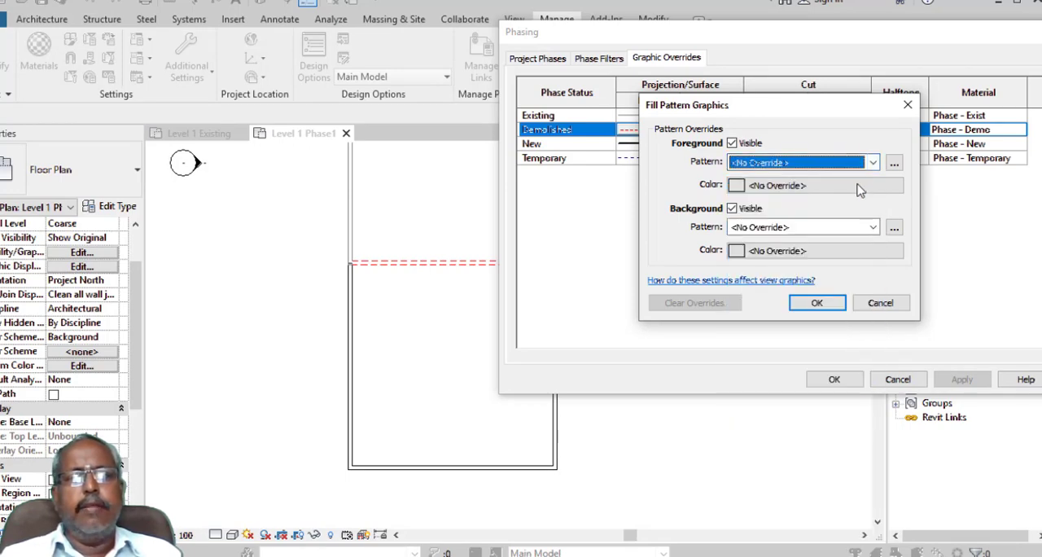
pyautogui.click(856, 184)
pyautogui.click(919, 350)
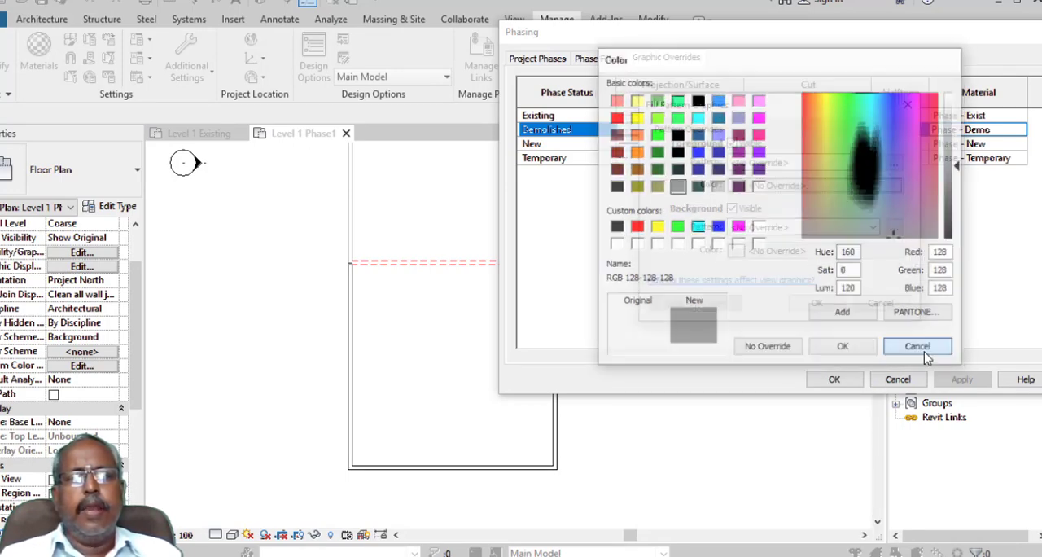
pyautogui.click(880, 303)
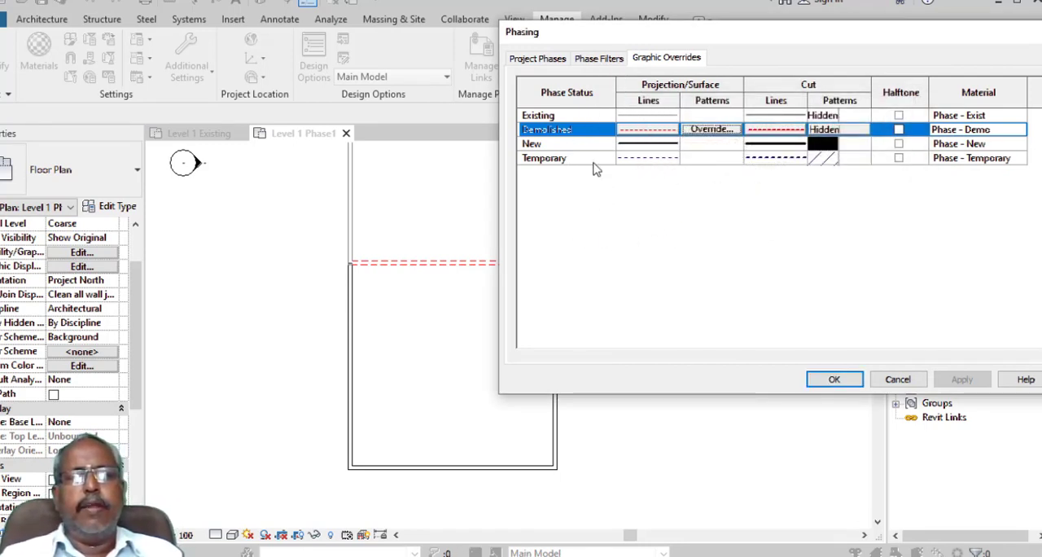
pyautogui.click(596, 61)
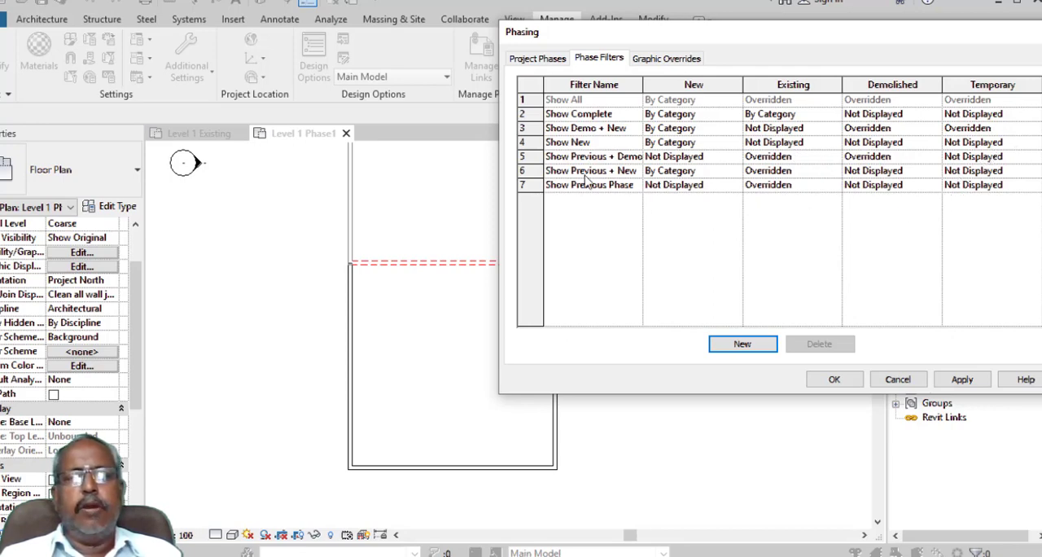
pyautogui.click(832, 379)
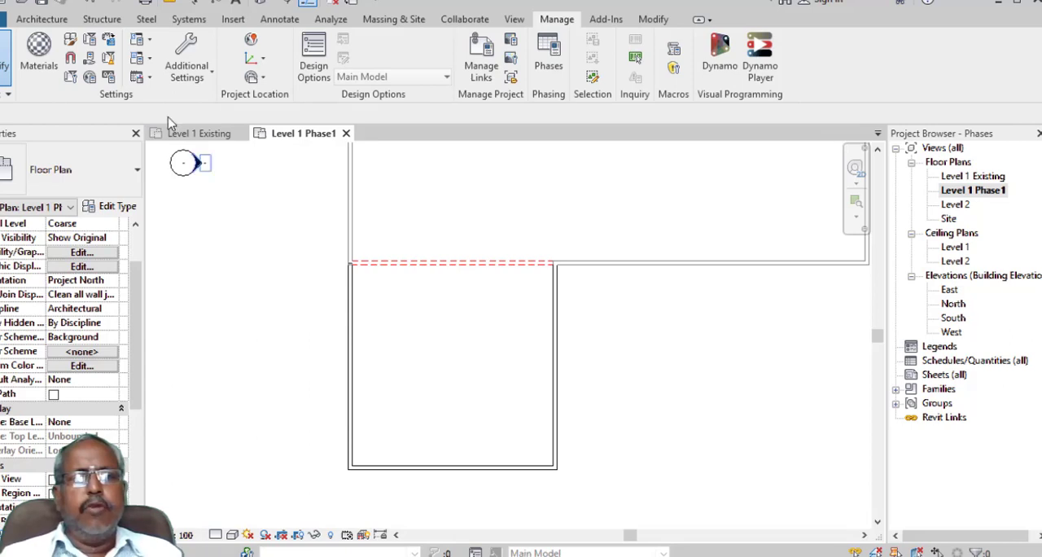
# - Undo the red line overrides and the demolition of the wall segment between the building and the extension
pyautogui.click(471, 271)
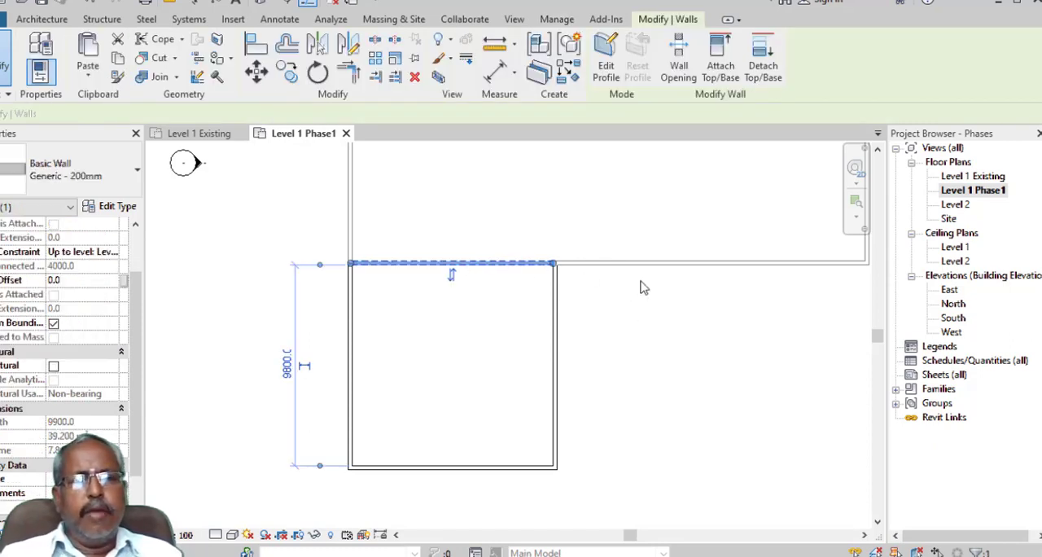
pyautogui.click(641, 285)
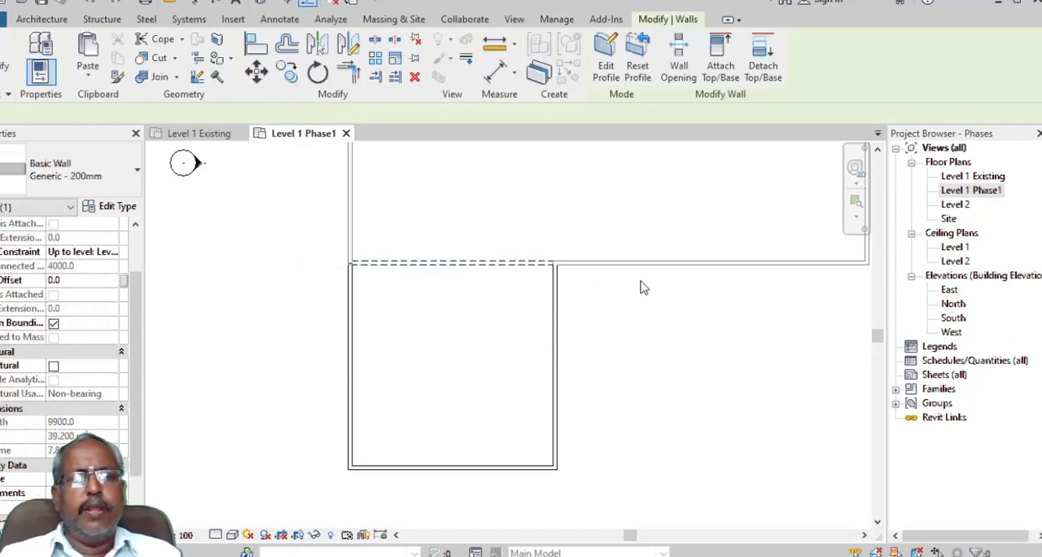
pyautogui.click(521, 264)
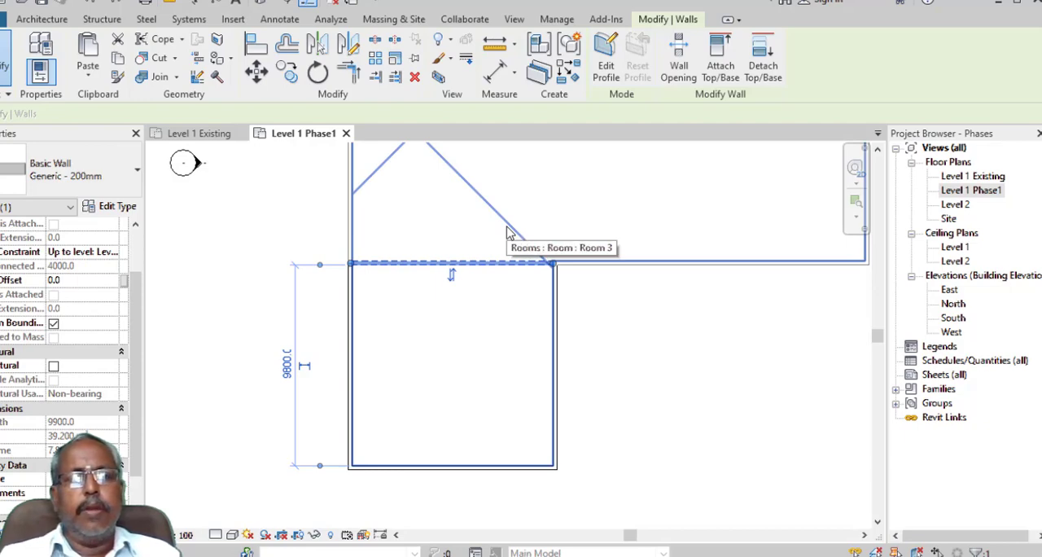
pyautogui.press('Escape')
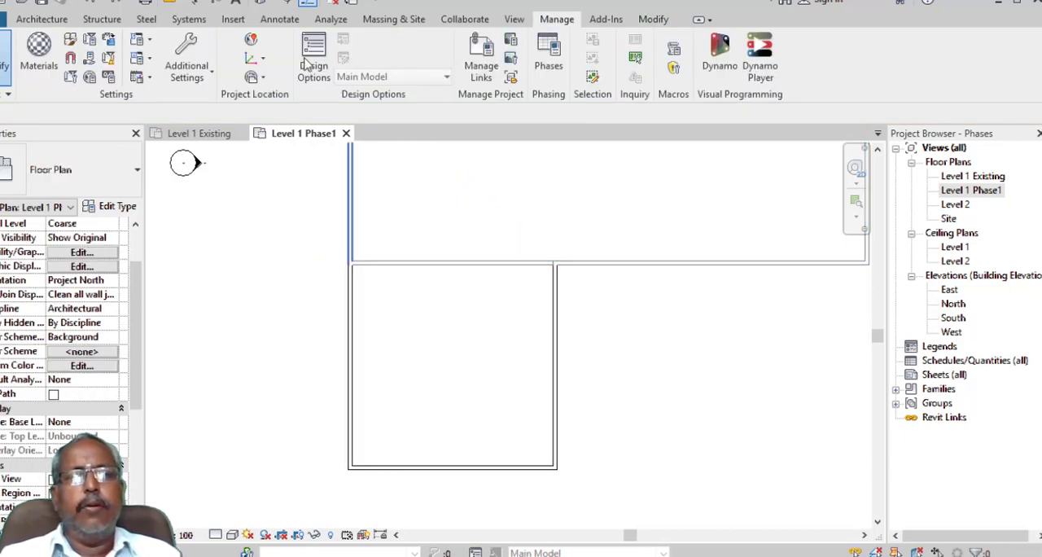
# - Set the projection line color of the Demolished phase status to Red in the phasing graphic overrides
pyautogui.click(548, 55)
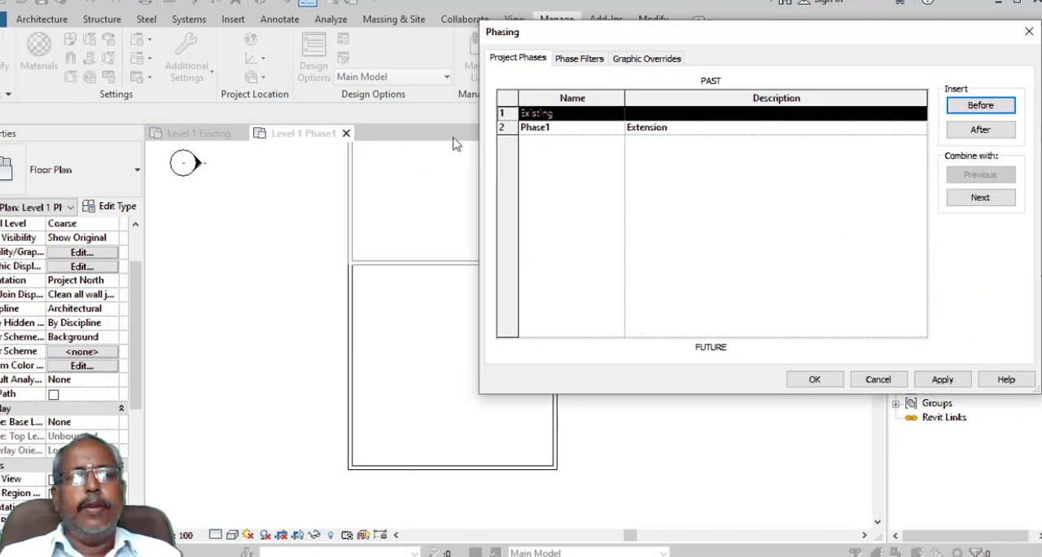
pyautogui.click(646, 59)
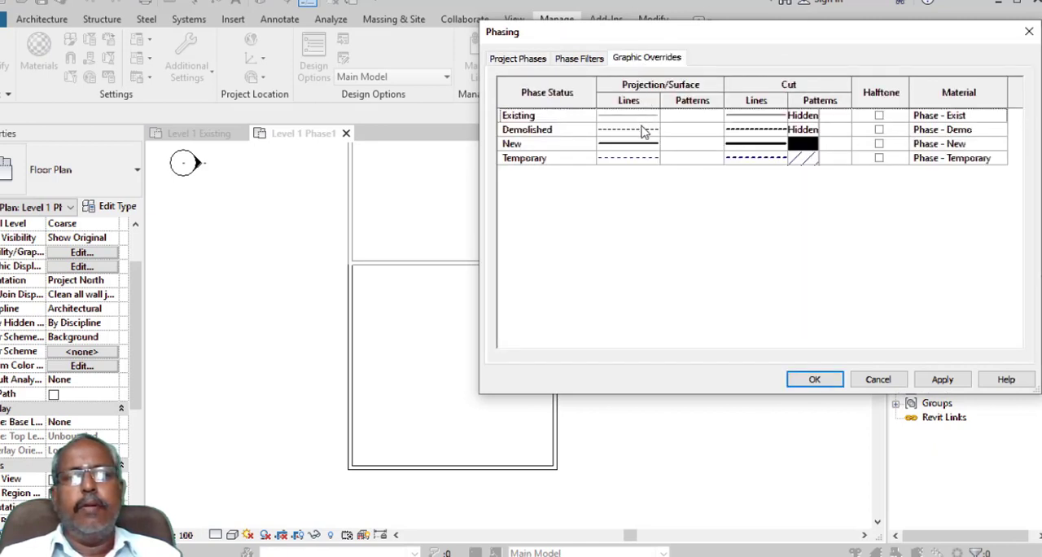
pyautogui.click(644, 132)
pyautogui.click(649, 131)
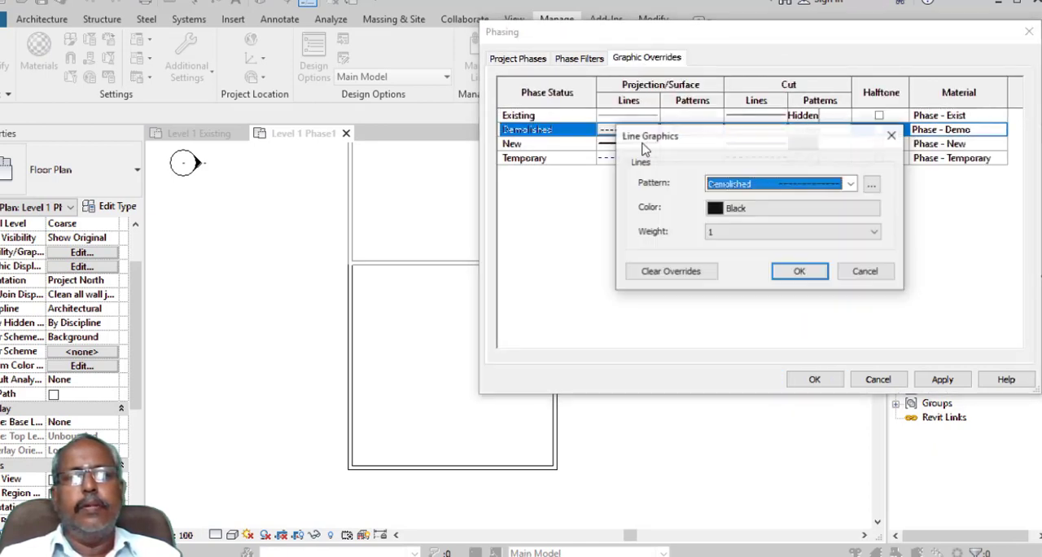
pyautogui.click(759, 213)
pyautogui.click(616, 227)
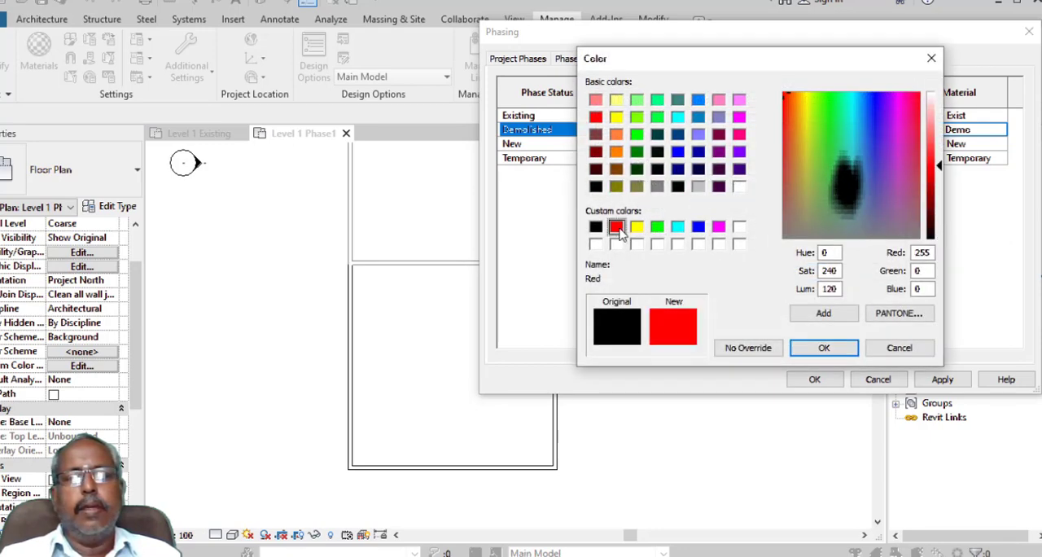
pyautogui.click(803, 347)
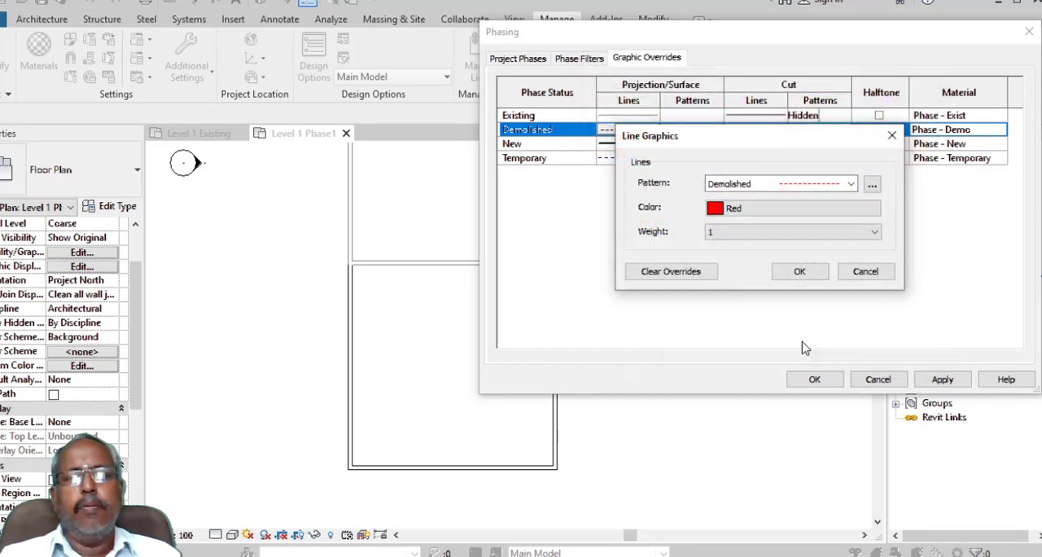
pyautogui.click(799, 273)
# - Set the cut line color of the Demolished phase status to Red and accept the phasing settings
pyautogui.click(757, 130)
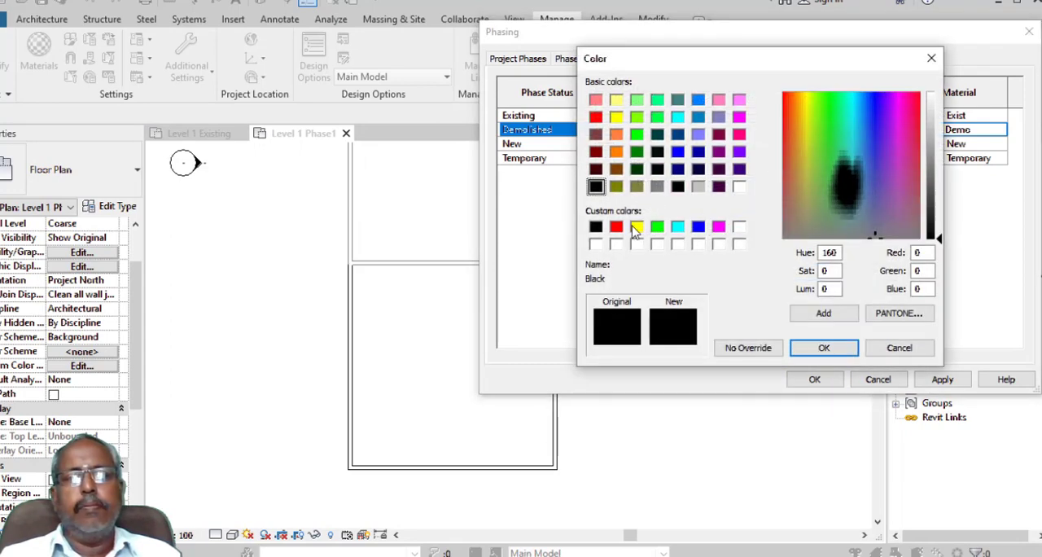
pyautogui.click(616, 226)
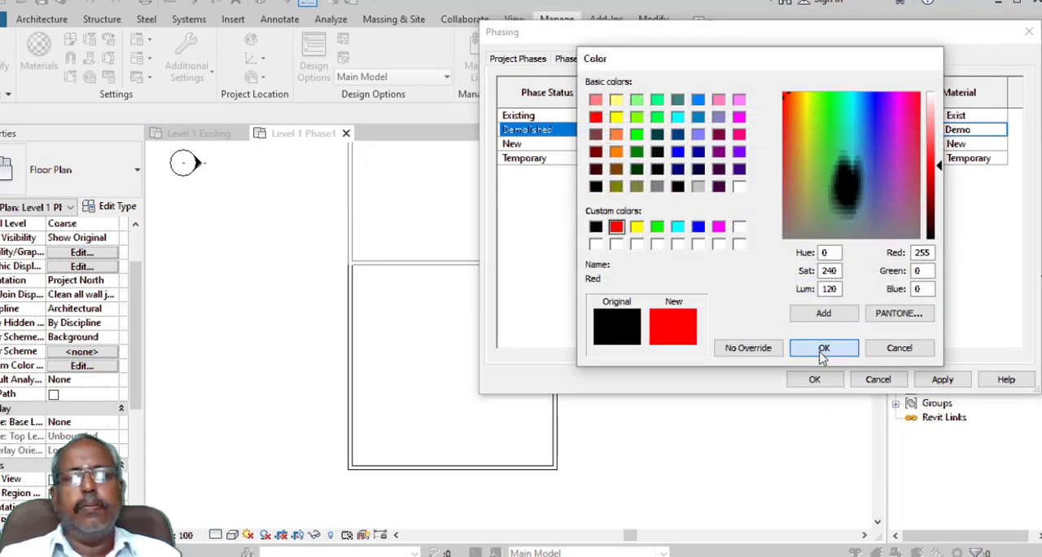
pyautogui.click(810, 348)
pyautogui.click(798, 272)
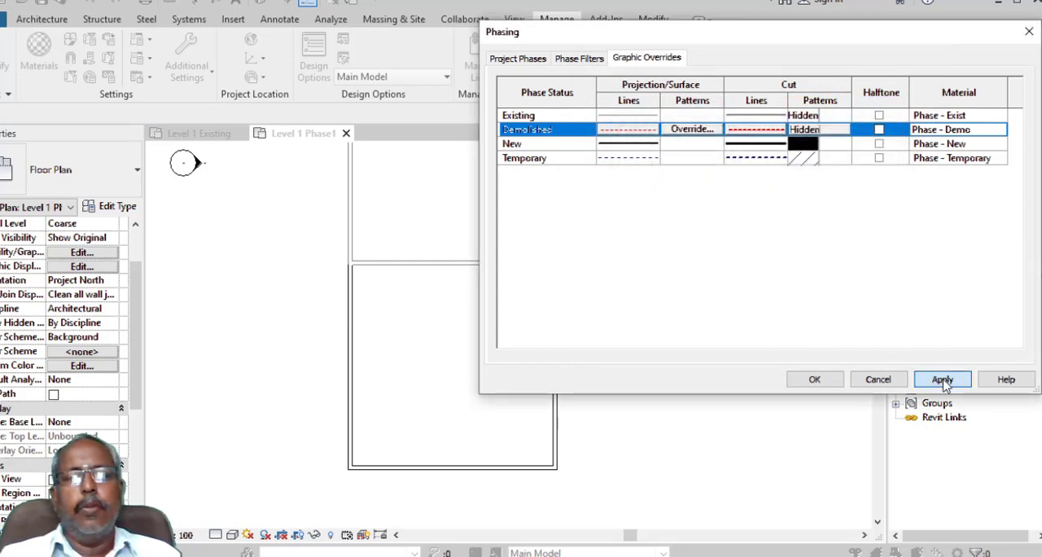
pyautogui.click(806, 380)
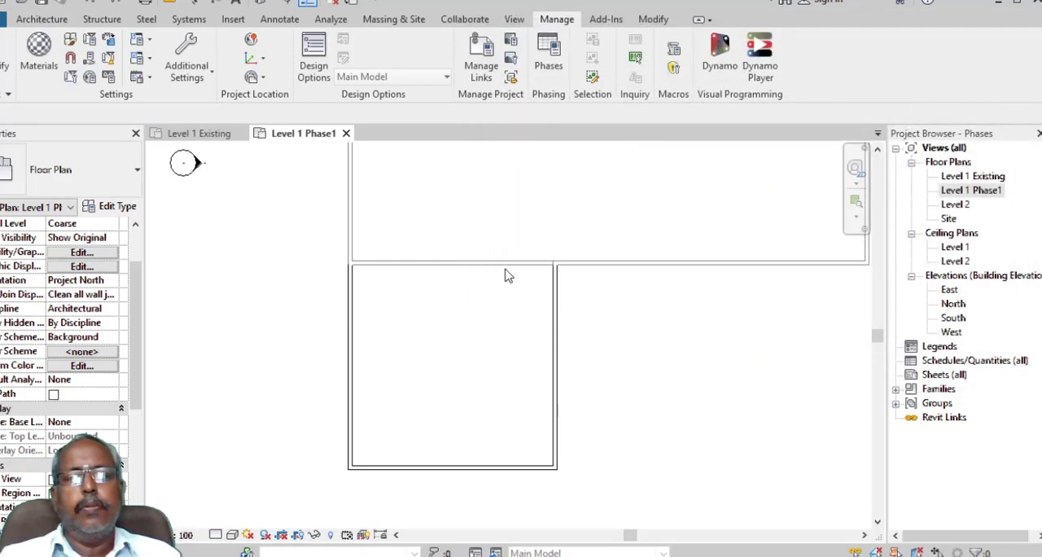
# - Demolish the wall segment between the building and the extension with the Demolish tool, and undo the demolition
pyautogui.click(520, 259)
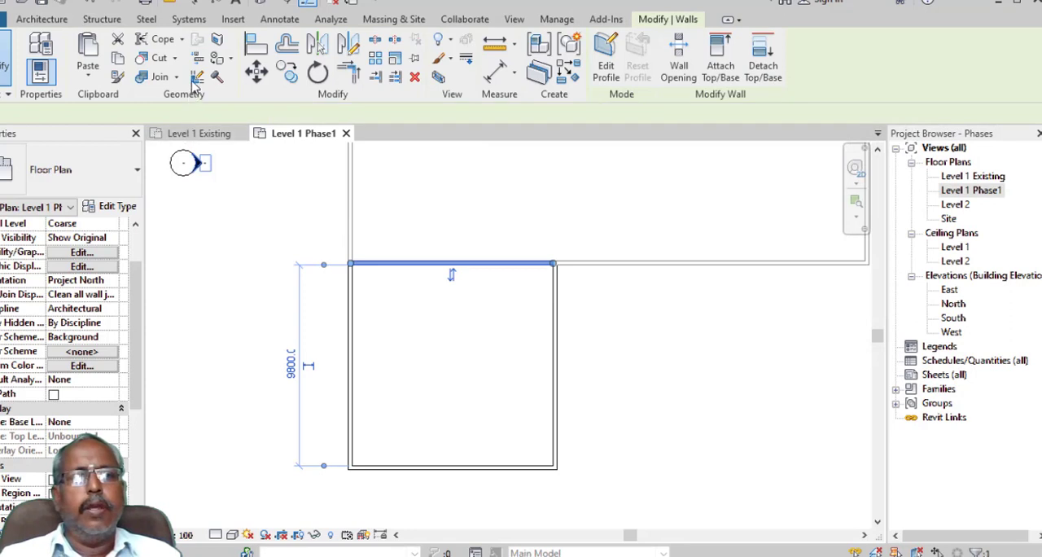
pyautogui.click(217, 76)
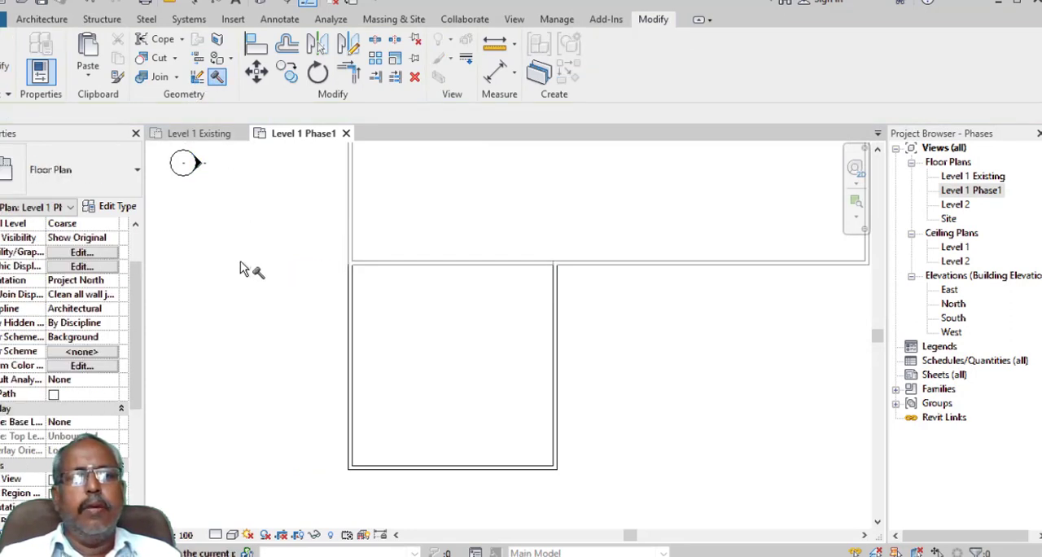
pyautogui.click(448, 267)
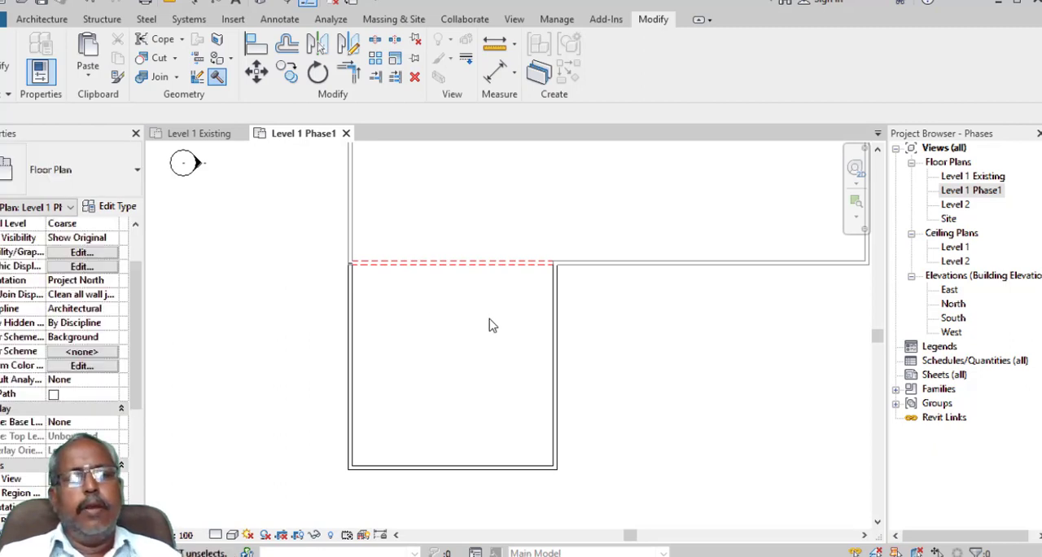
pyautogui.press('Escape')
pyautogui.hotkey('ctrl', 'z')
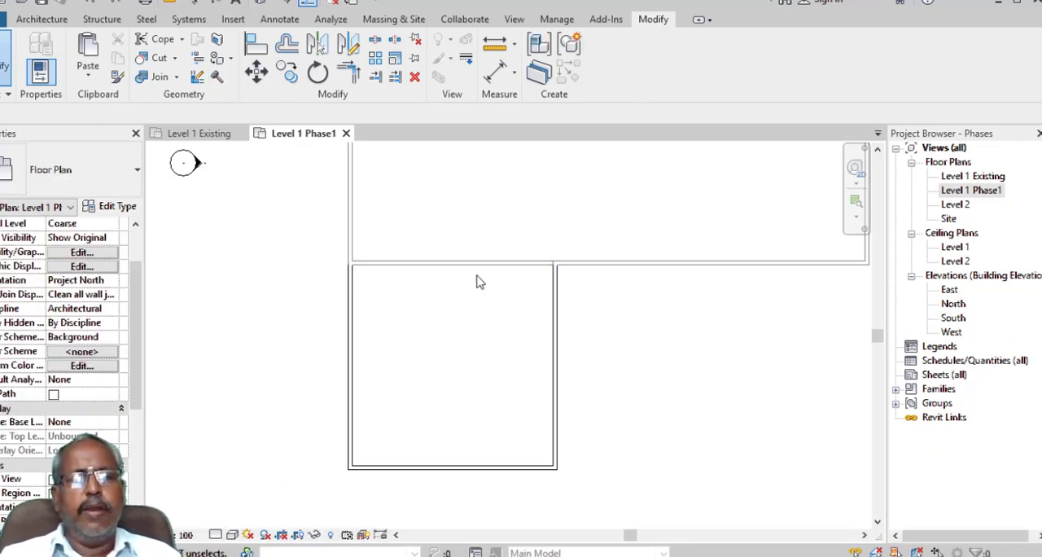
# - Mark the wall segment between the building and the extension as demolished through its Phase Demolished property
pyautogui.click(480, 267)
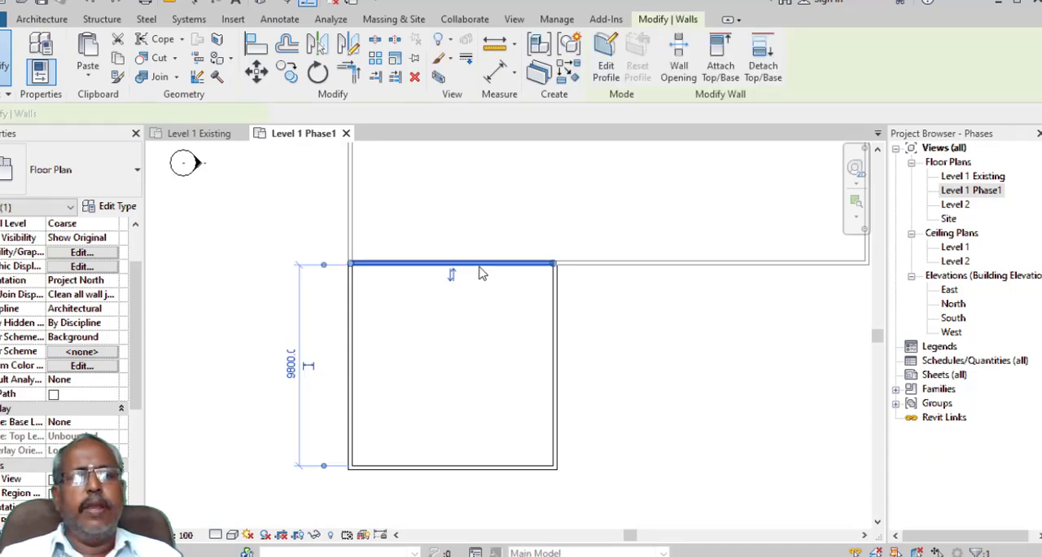
pyautogui.scroll(-3, 138, 452)
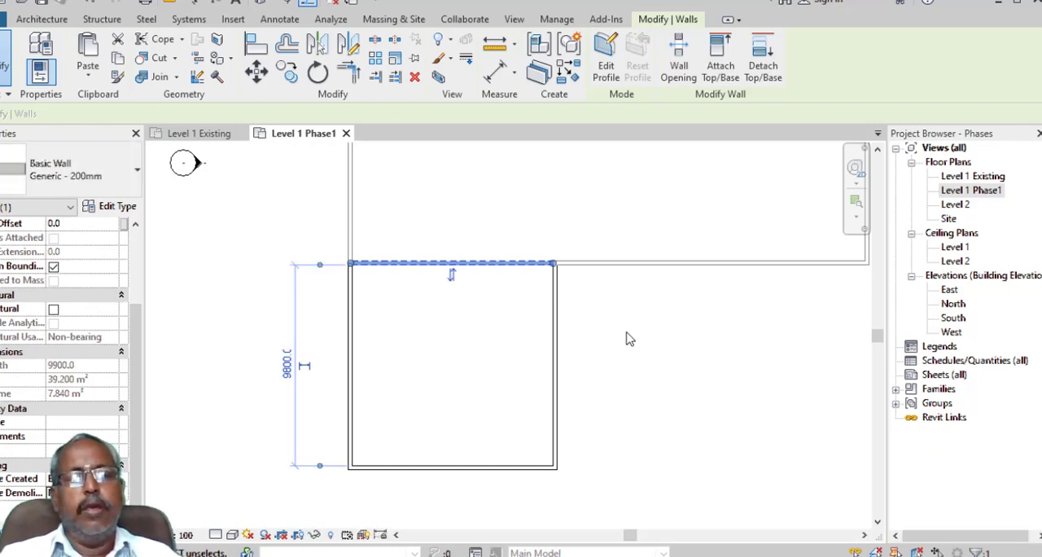
pyautogui.press('Escape')
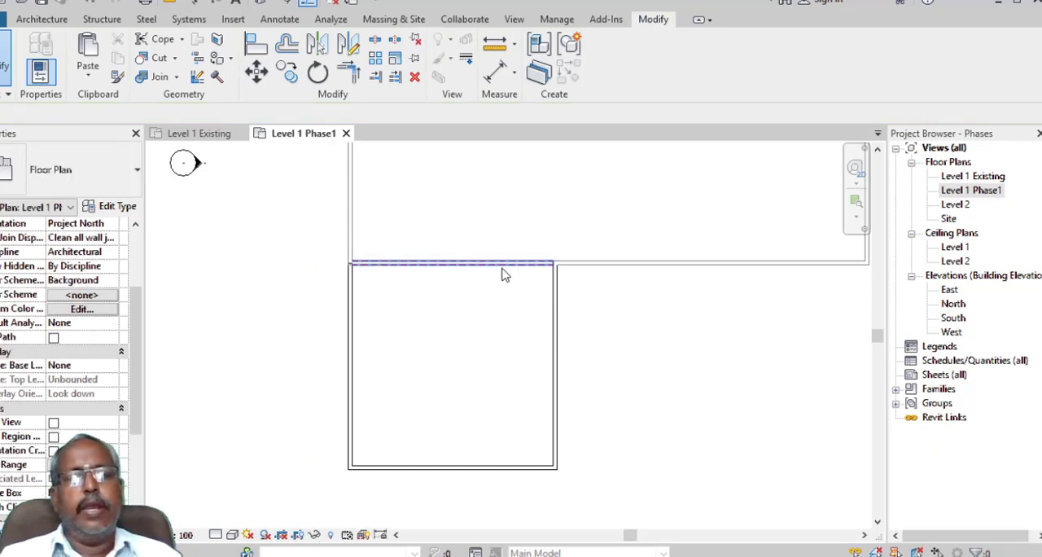
# - Open the Level 1 Existing floor plan to examine the building in its existing phase
pyautogui.doubleClick(974, 177)
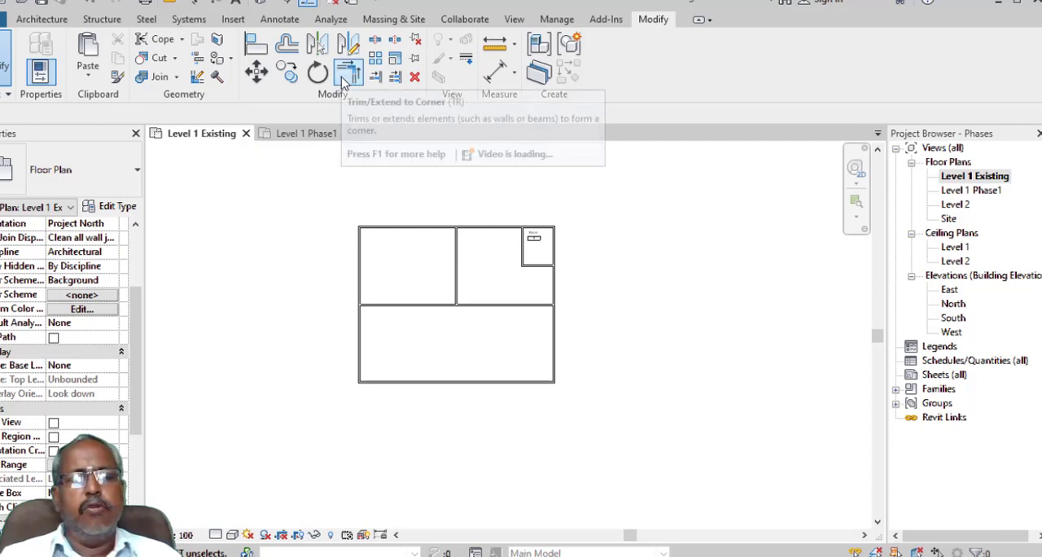
# - Open the Level 1 Phase1 floor plan and set its phase filter to Show Complete to examine the finished building
pyautogui.doubleClick(971, 189)
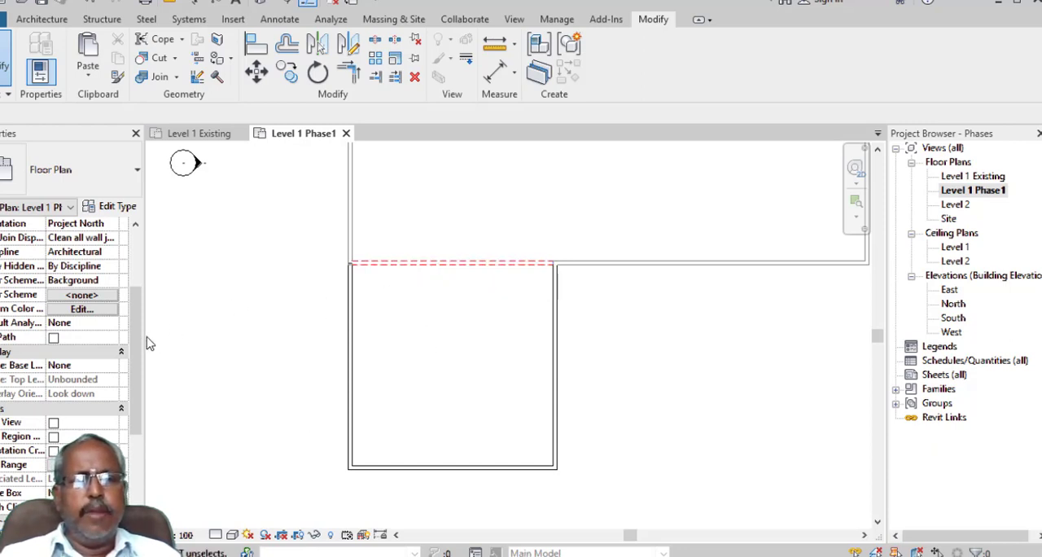
pyautogui.moveTo(142, 344); pyautogui.dragTo(138, 431)
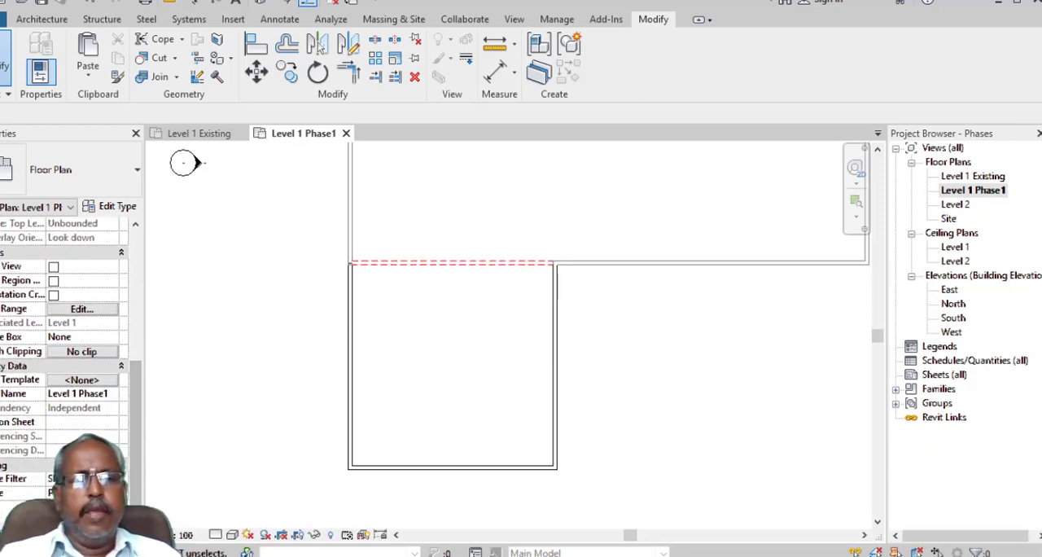
pyautogui.click(112, 479)
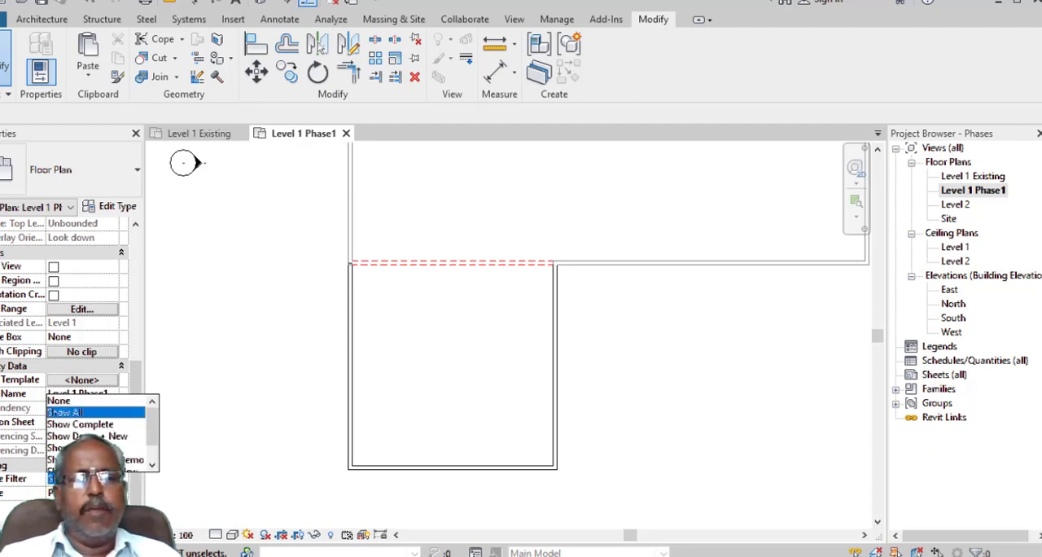
pyautogui.click(119, 427)
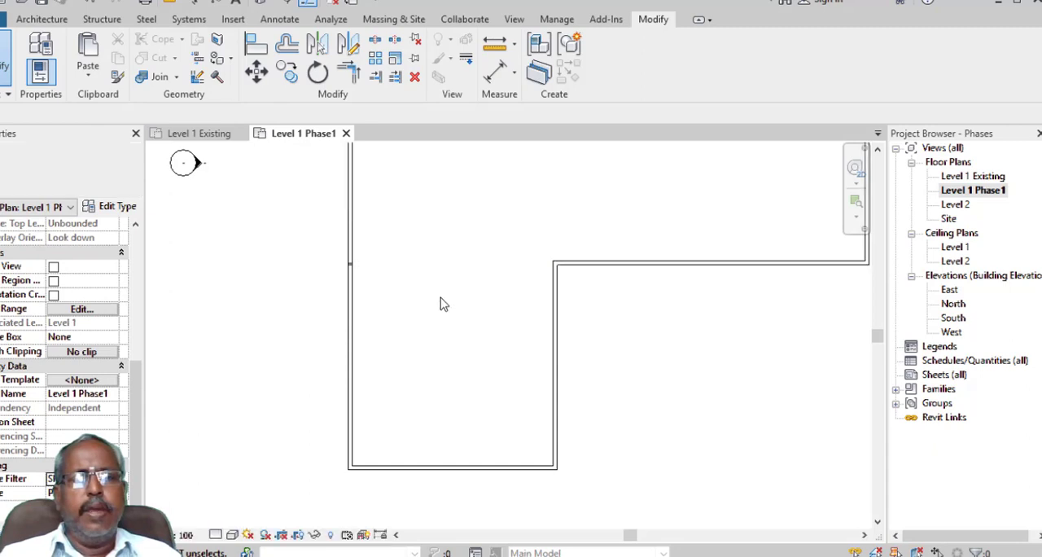
pyautogui.scroll(-5, 440, 304)
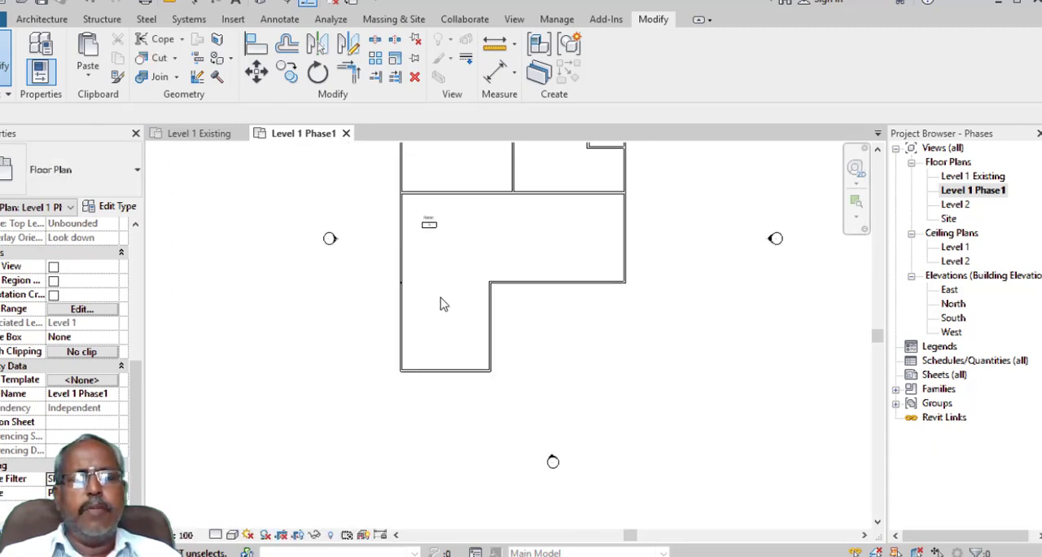
pyautogui.scroll(2, 448, 281)
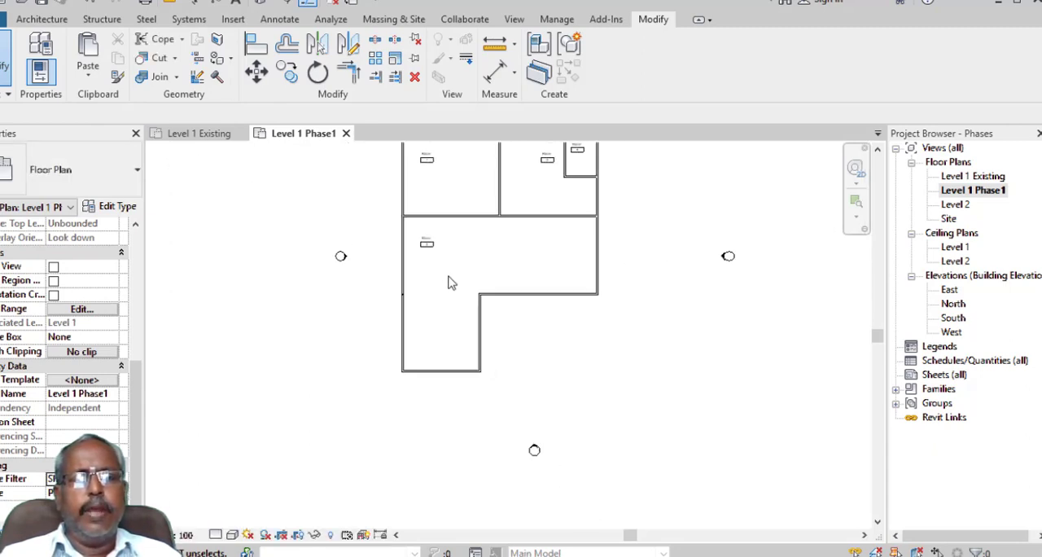
pyautogui.scroll(1, 451, 299)
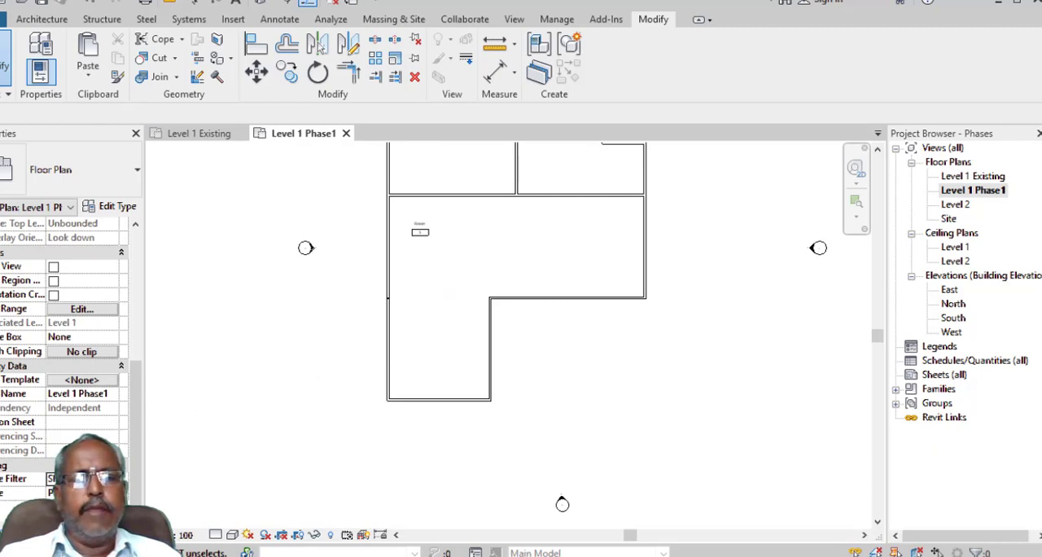
# - Try the Show Demo + New and Show New phase filters on the Level 1 Phase1 plan
pyautogui.click(81, 478)
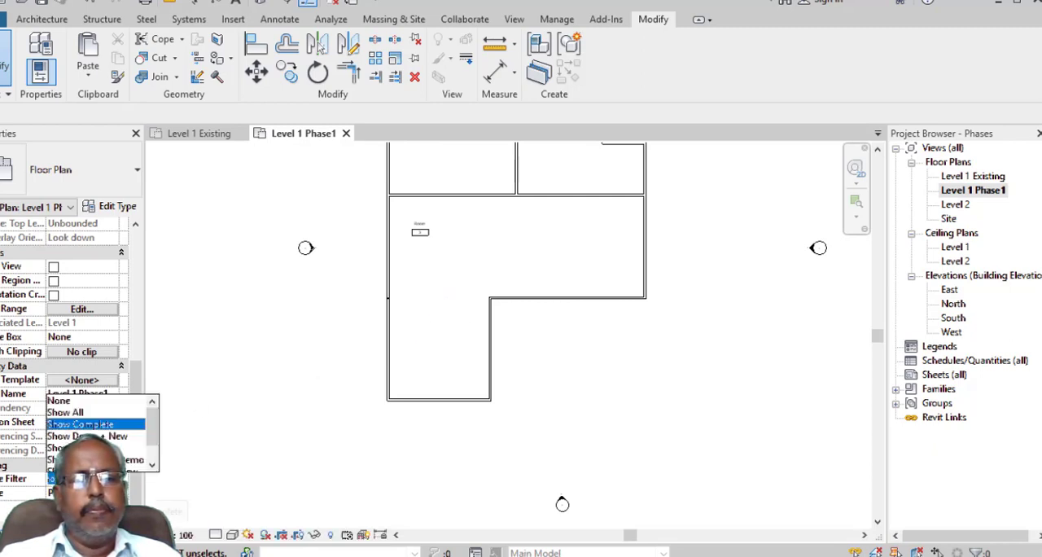
pyautogui.click(110, 437)
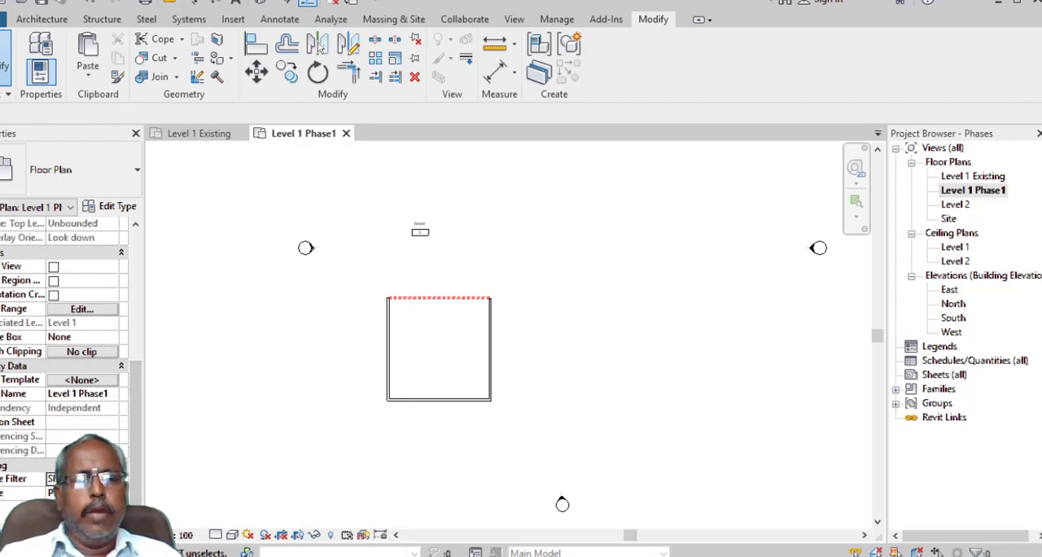
pyautogui.click(113, 477)
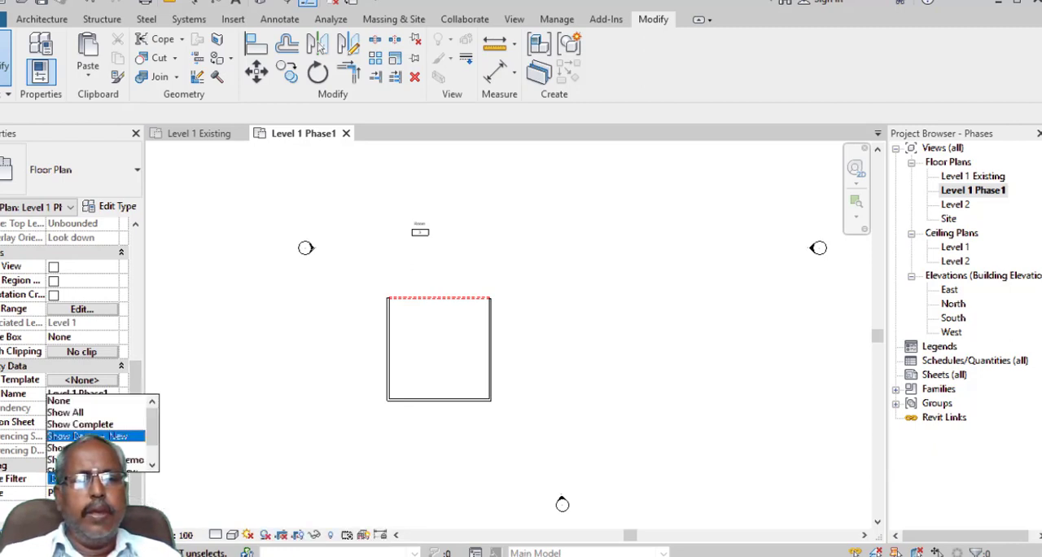
pyautogui.click(87, 435)
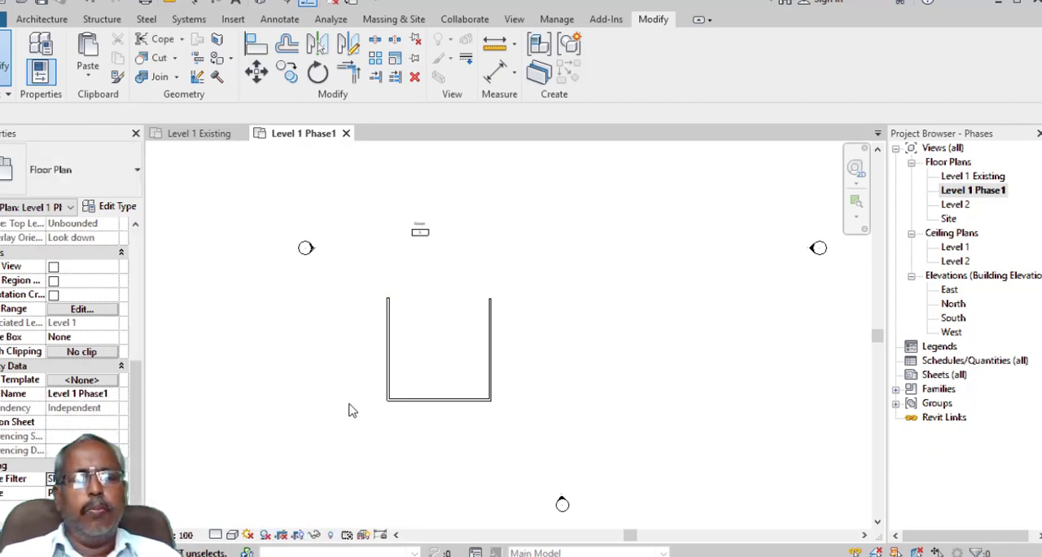
# - Try the Show Previous + Demo and Show Previous + New phase filters on the Level 1 Phase1 plan
pyautogui.click(114, 479)
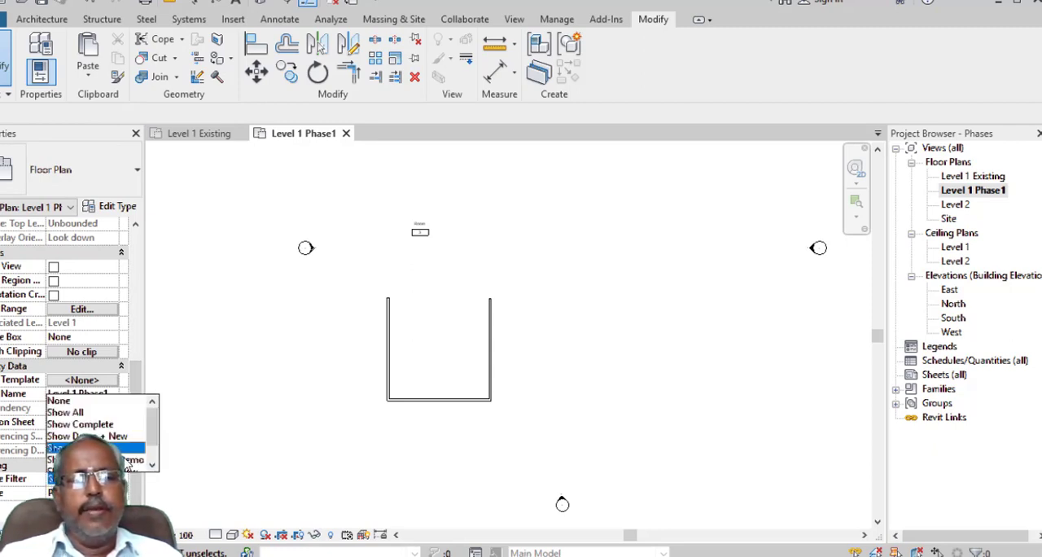
pyautogui.click(129, 461)
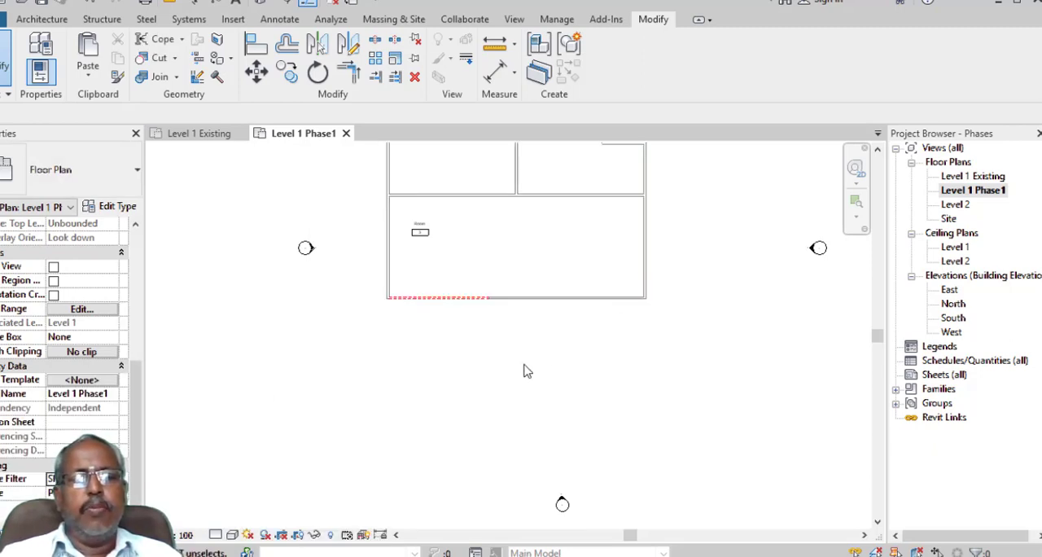
pyautogui.moveTo(525, 371); pyautogui.dragTo(535, 422, button='middle')
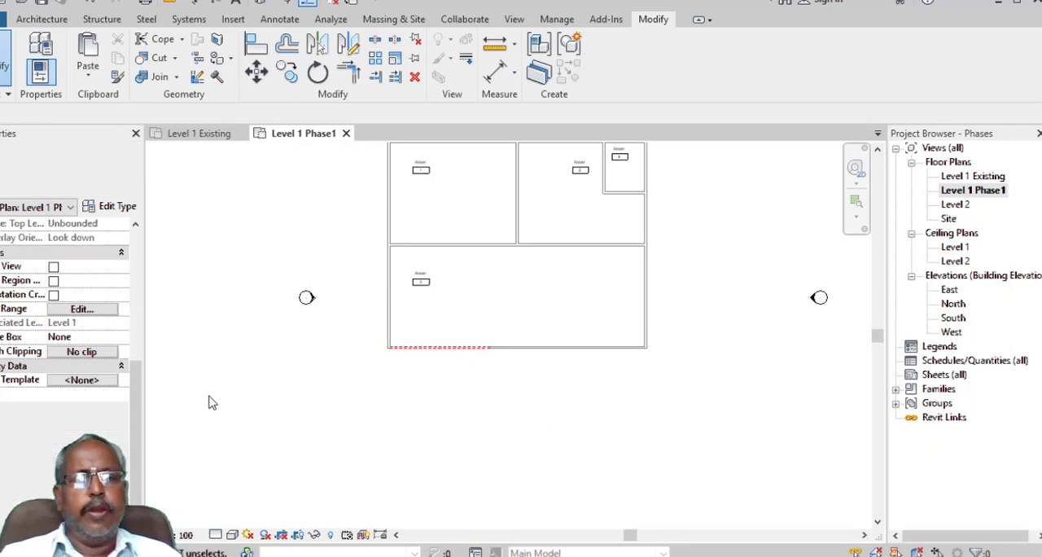
pyautogui.click(122, 479)
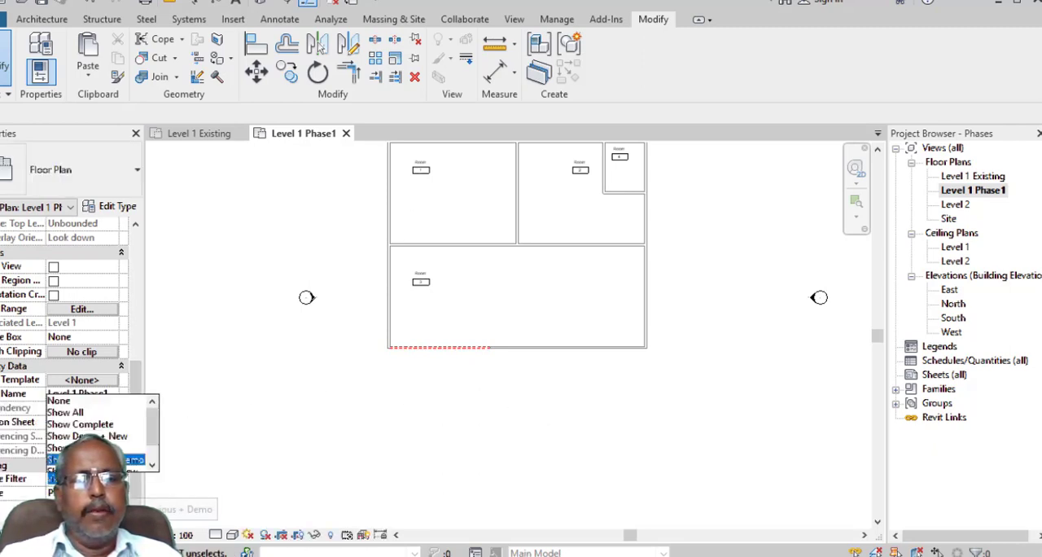
pyautogui.scroll(-1, 98, 432)
pyautogui.click(101, 448)
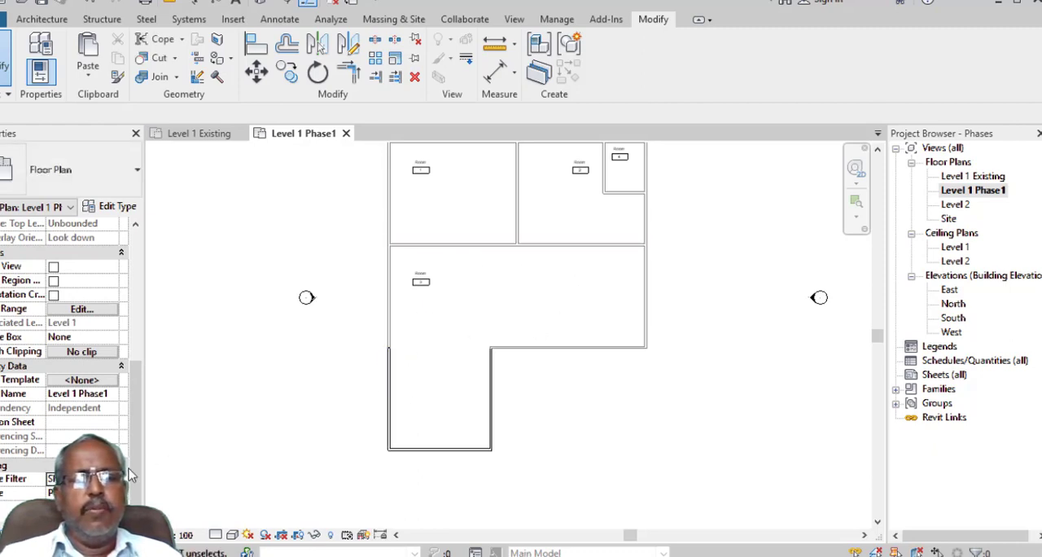
# - Try the Show Previous Phase filter on the Level 1 Phase1 plan and switch the phase filter back to Show All
pyautogui.click(82, 478)
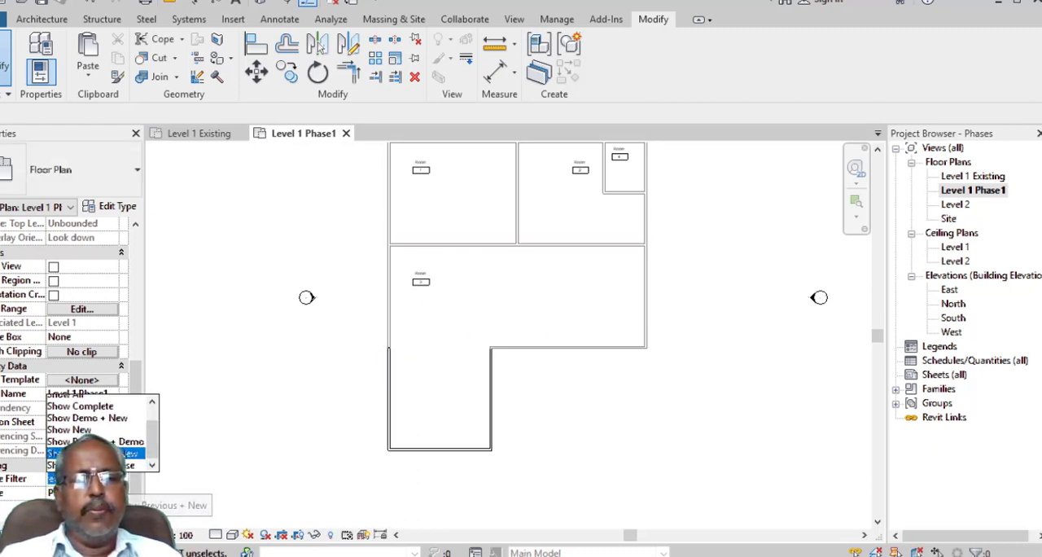
pyautogui.click(94, 447)
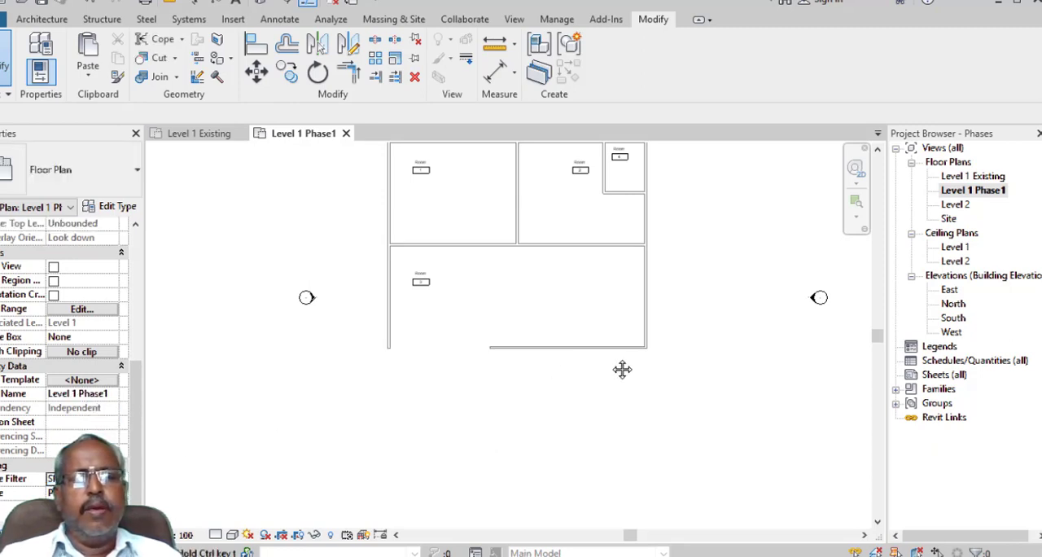
pyautogui.moveTo(621, 367); pyautogui.dragTo(621, 402, button='middle')
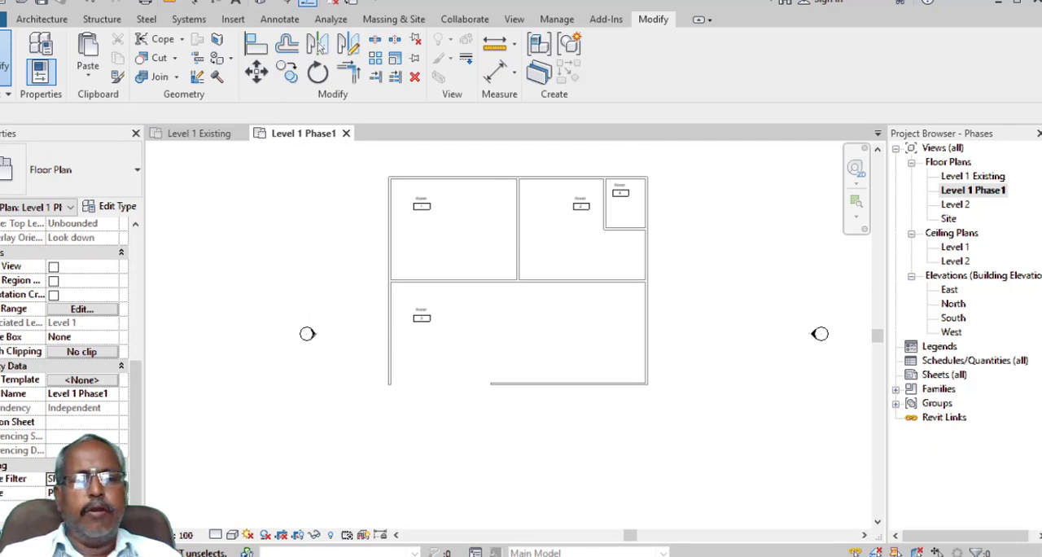
pyautogui.click(81, 478)
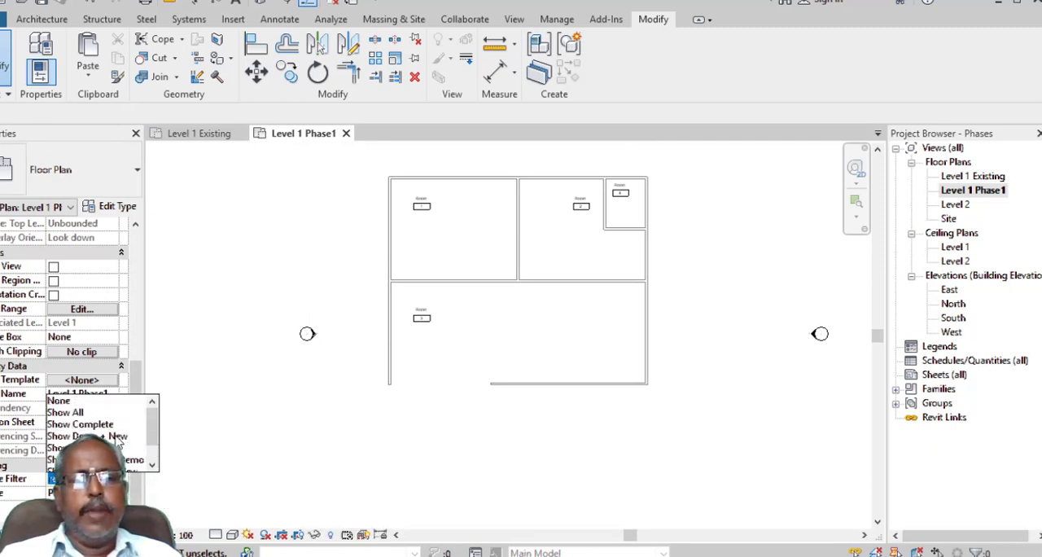
pyautogui.click(91, 415)
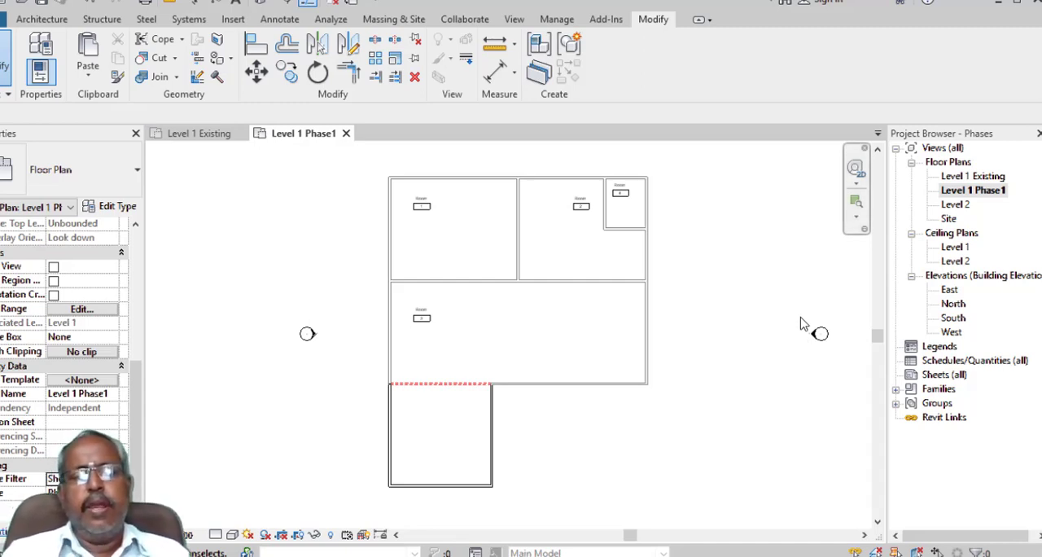
# - Set the Level 1 Phase1 plan's phase filter to Show Previous + New and duplicate the view
pyautogui.click(114, 479)
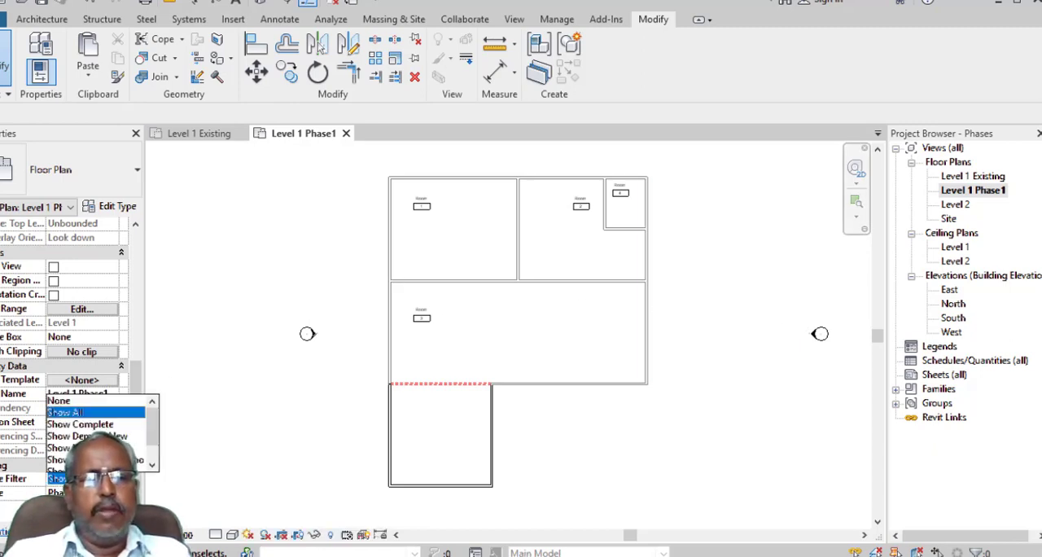
pyautogui.click(135, 448)
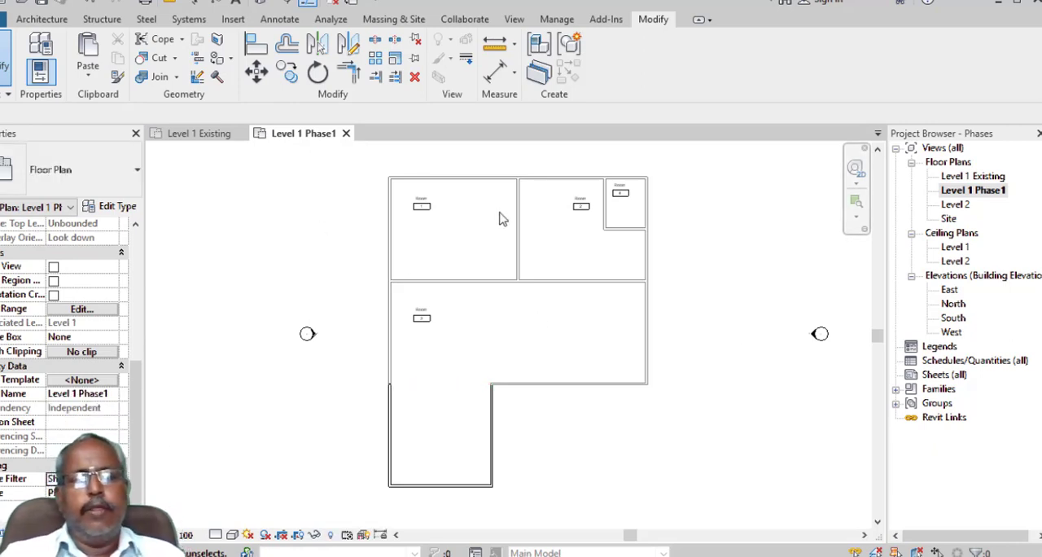
pyautogui.rightClick(977, 194)
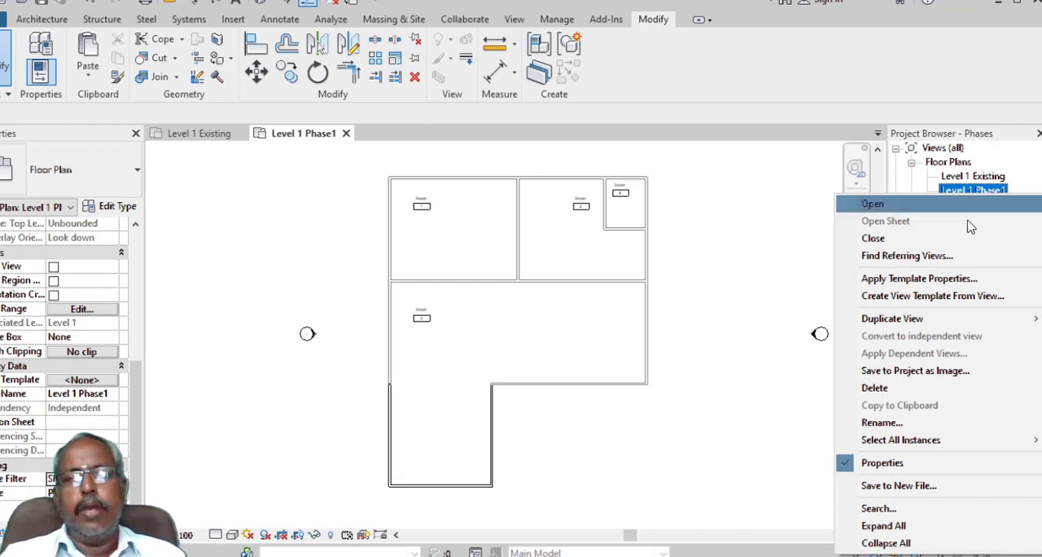
pyautogui.moveTo(941, 321)
pyautogui.click(804, 319)
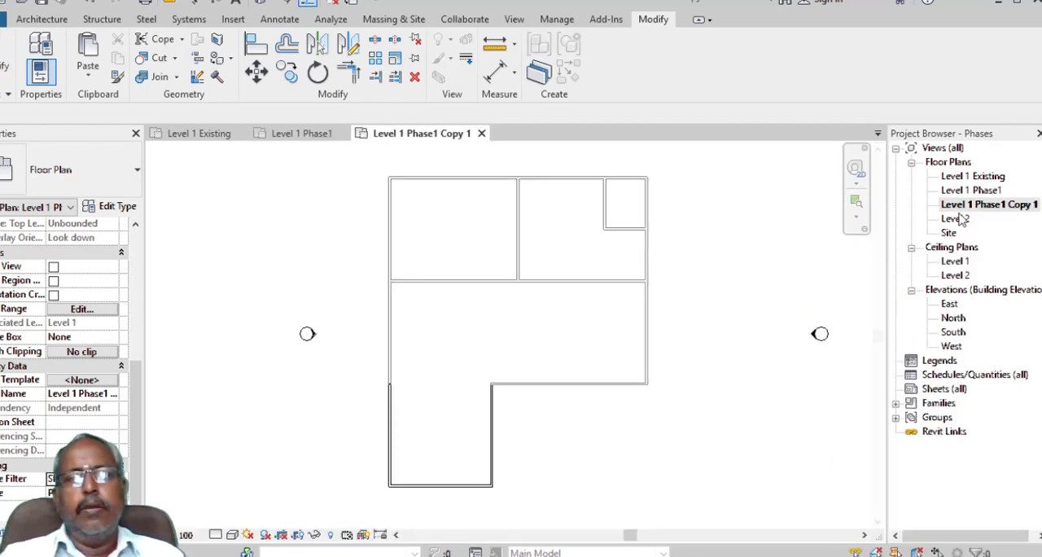
# - Rename the duplicated floor plan Level 1 Phase1 Demolish and set its phase filter to Show Previous + Demo
pyautogui.rightClick(981, 205)
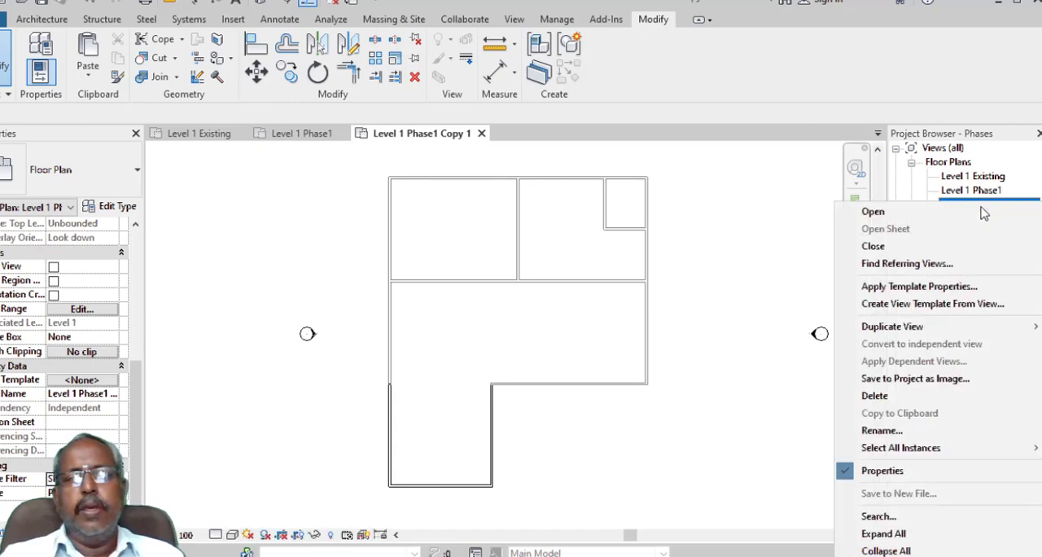
pyautogui.click(917, 434)
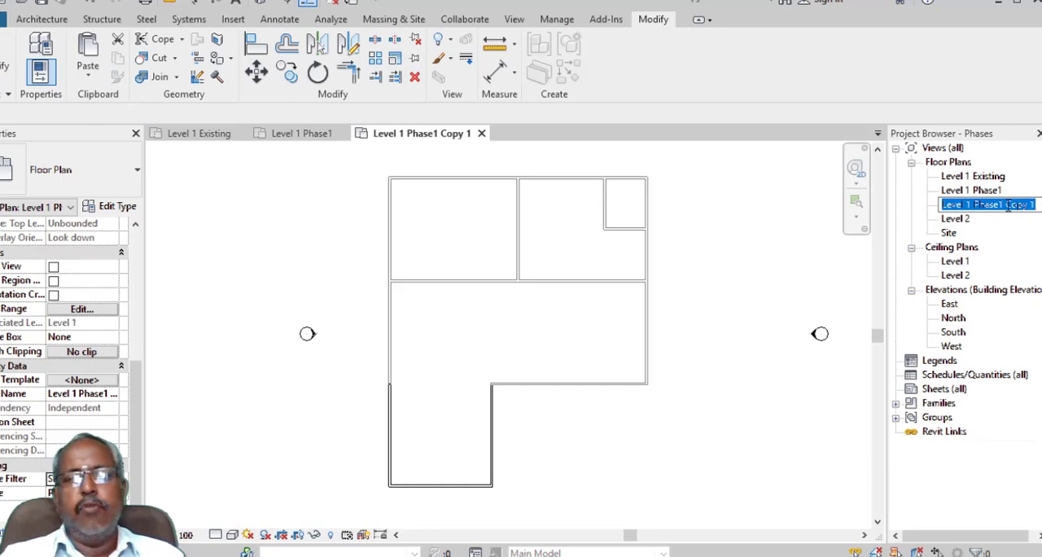
pyautogui.moveTo(1006, 206); pyautogui.dragTo(1034, 205)
pyautogui.write('D')
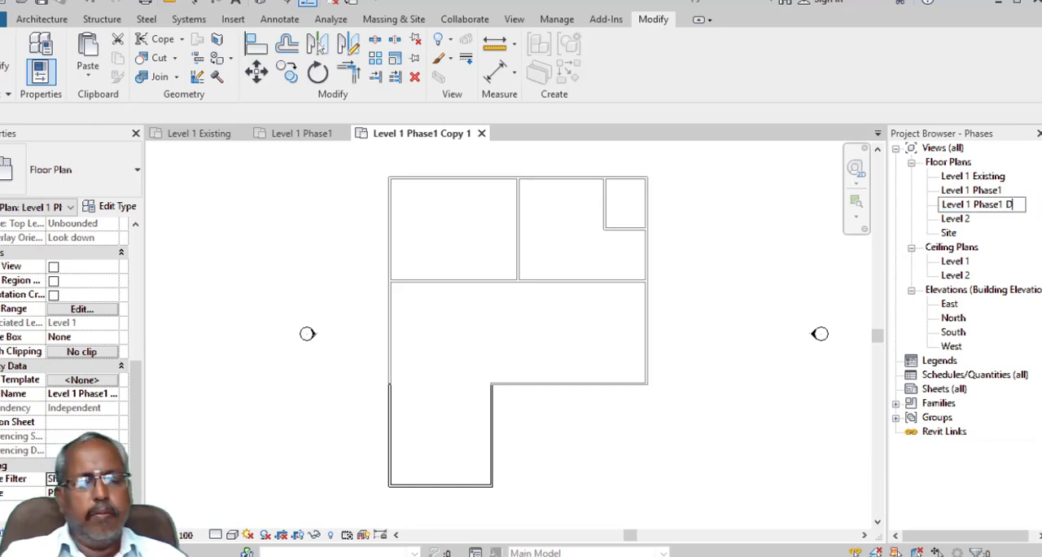
pyautogui.write('emolish')
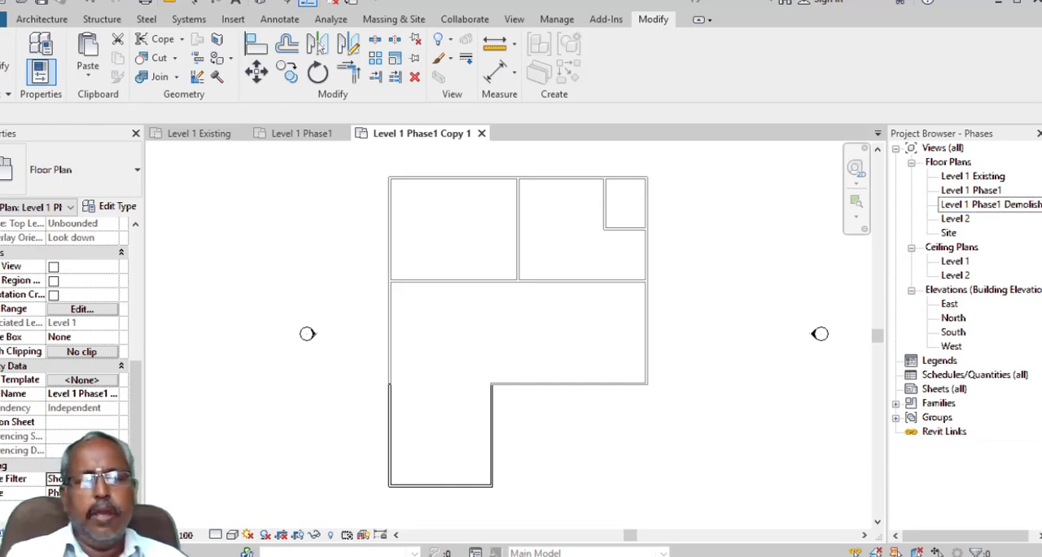
pyautogui.press('Return')
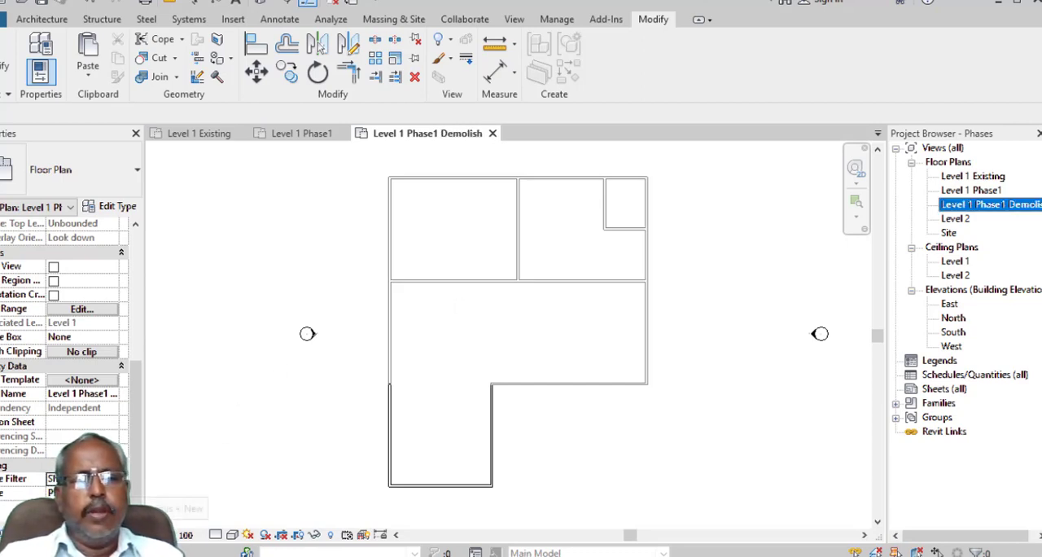
pyautogui.click(89, 478)
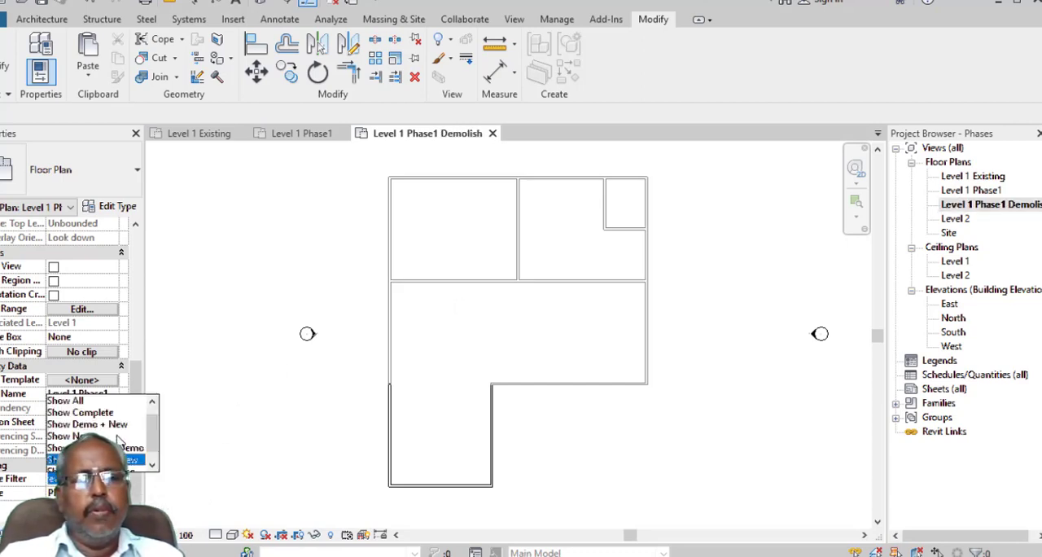
pyautogui.click(90, 460)
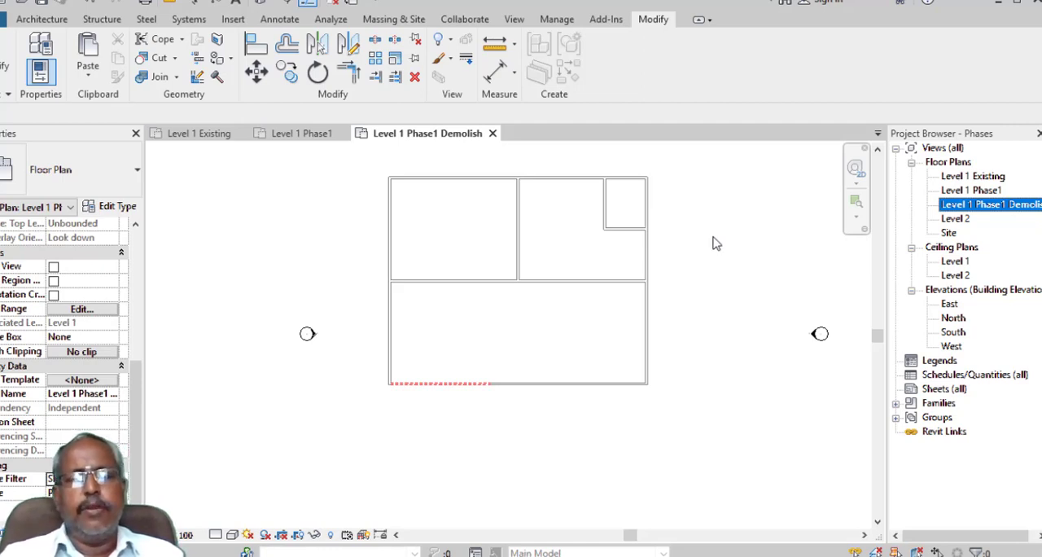
# - Create a new sheet with the A1 metric titleblock
pyautogui.click(936, 389)
pyautogui.rightClick(928, 390)
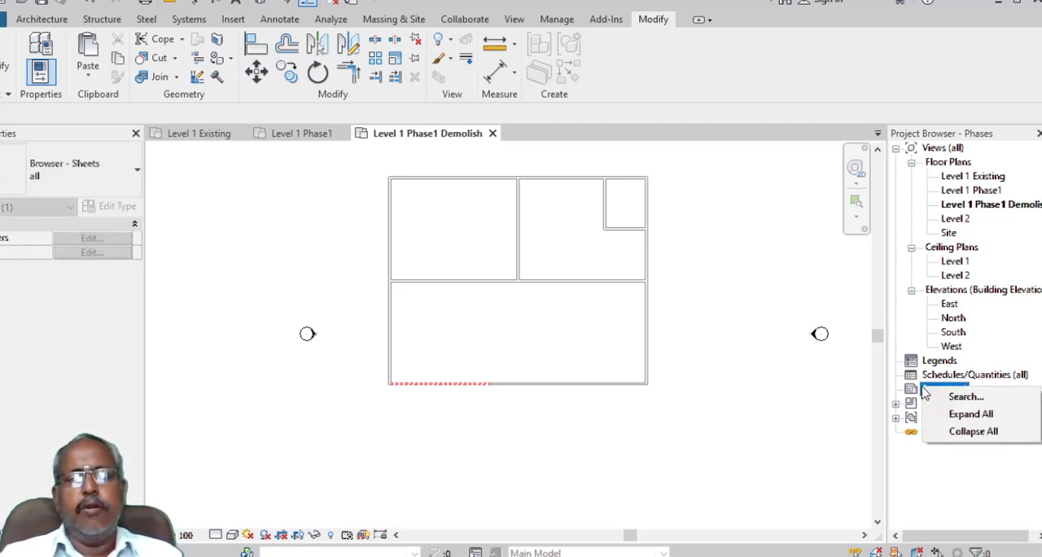
pyautogui.click(905, 395)
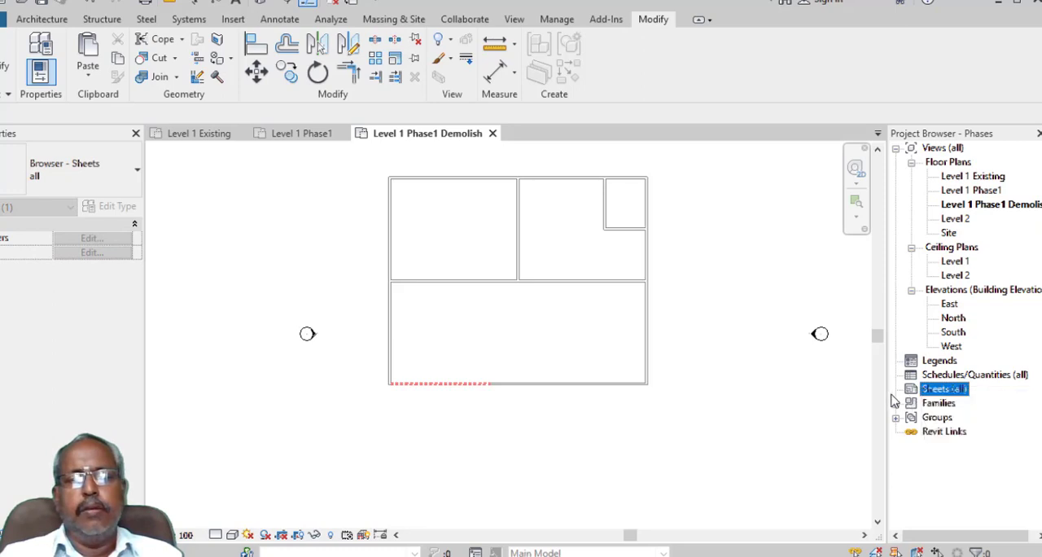
pyautogui.rightClick(915, 397)
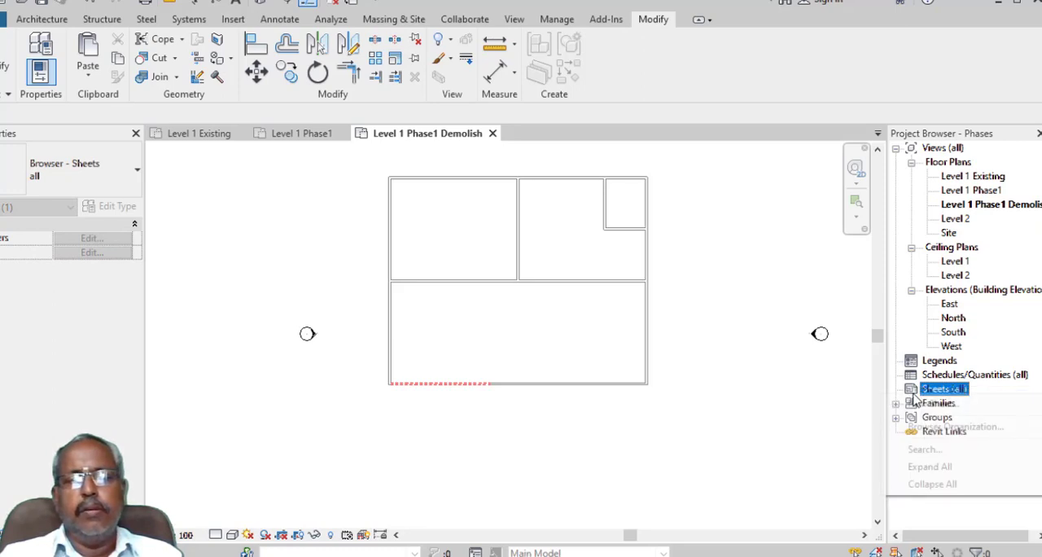
pyautogui.click(919, 405)
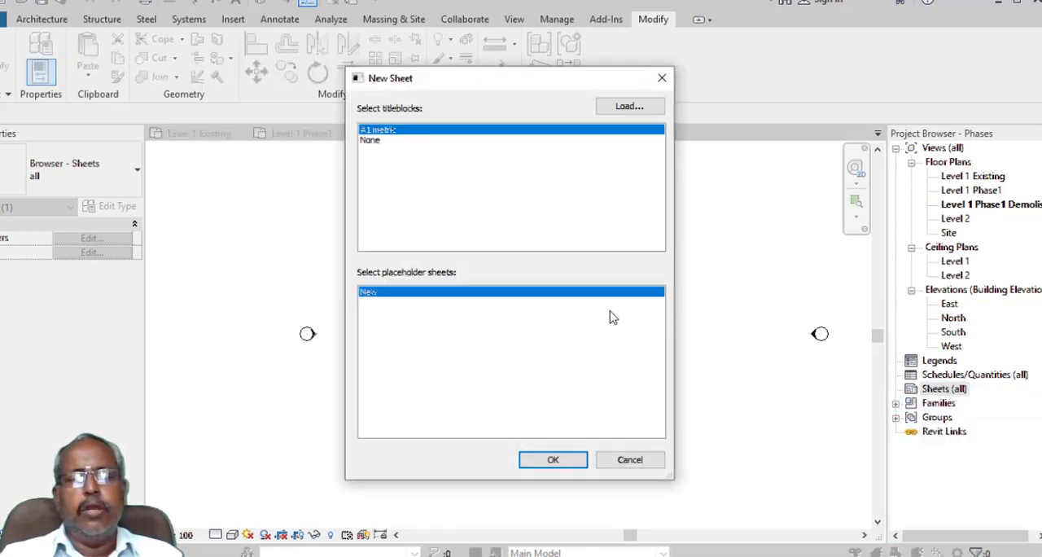
pyautogui.moveTo(429, 81); pyautogui.dragTo(149, 39)
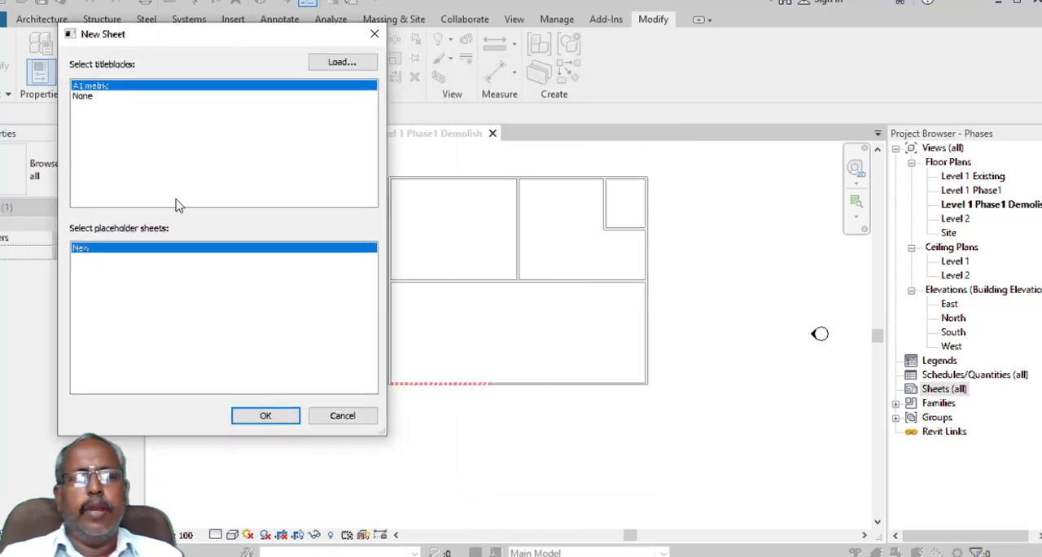
pyautogui.click(266, 413)
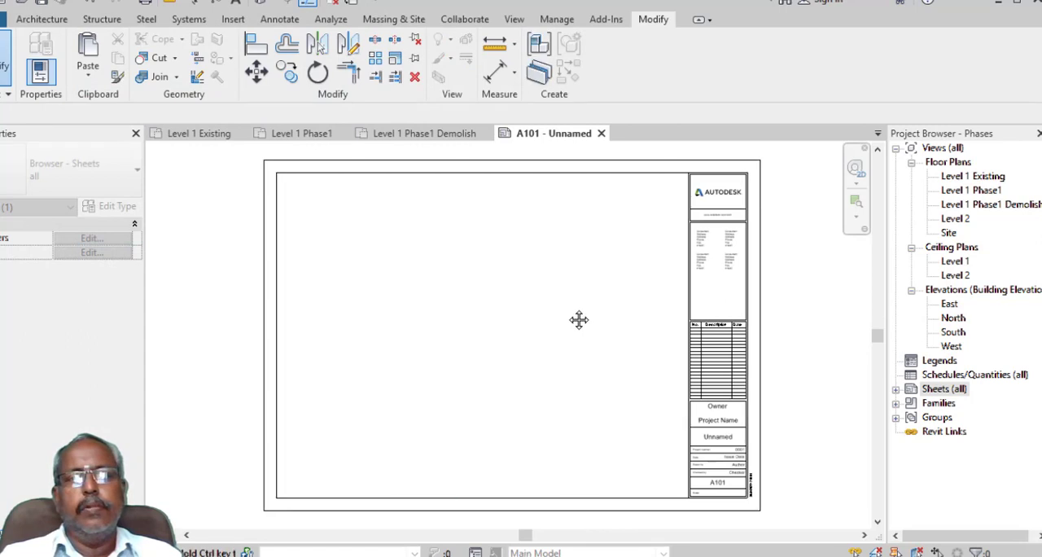
# - Place the Level 1 Existing floor plan in the upper-left corner of the sheet's drawing area
pyautogui.moveTo(576, 319); pyautogui.dragTo(621, 291, button='middle')
pyautogui.click(969, 177)
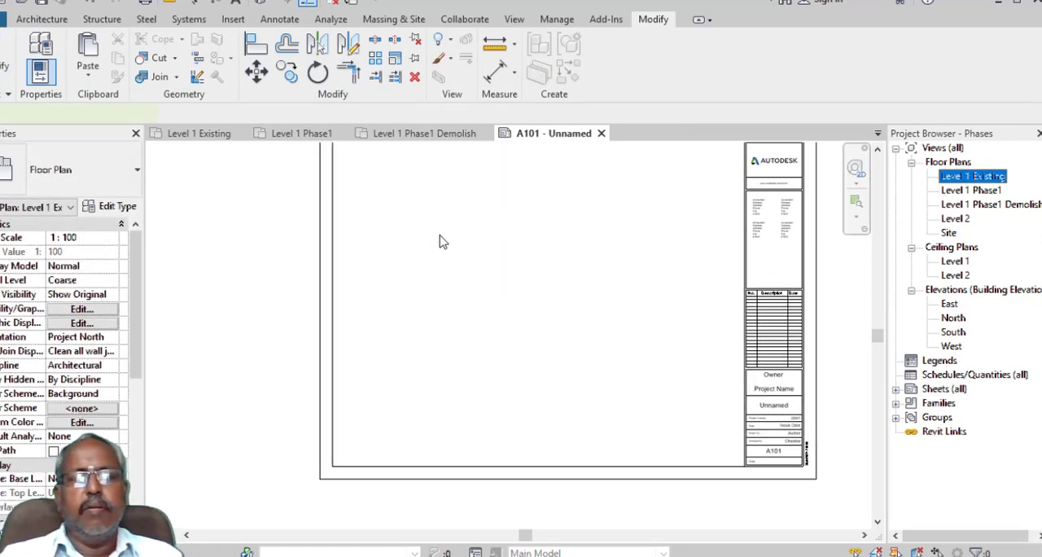
pyautogui.moveTo(969, 177); pyautogui.dragTo(440, 236)
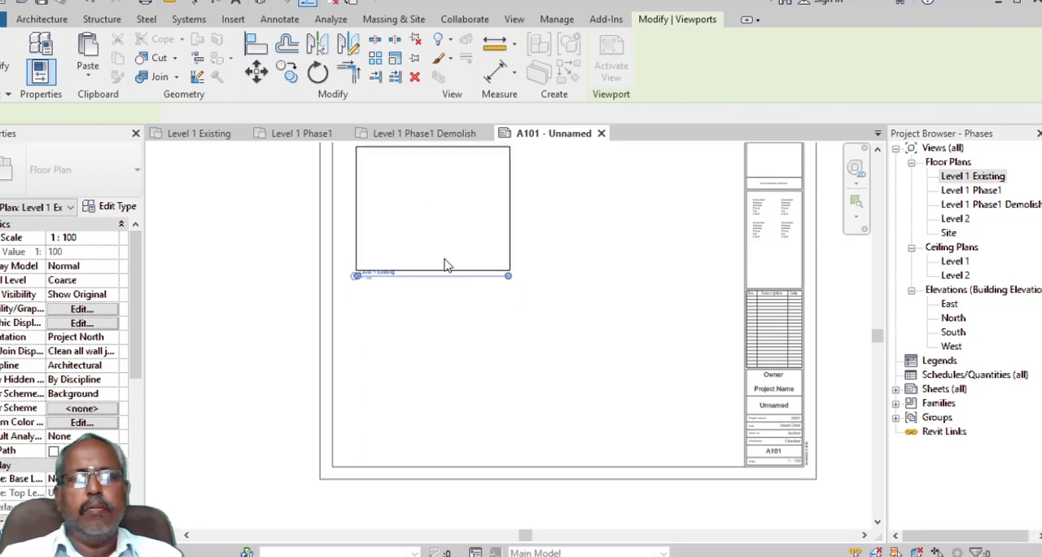
pyautogui.scroll(-3, 453, 268)
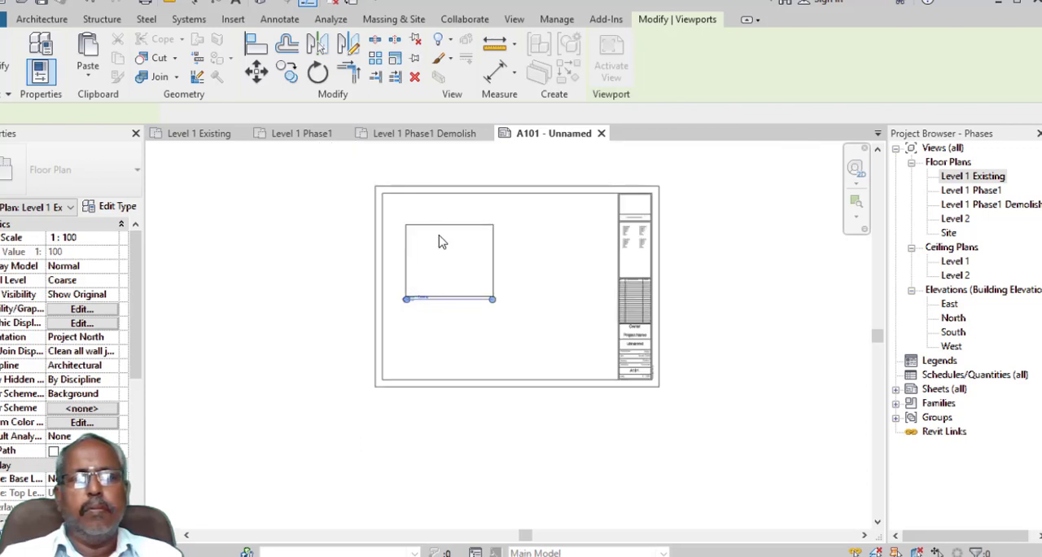
pyautogui.click(433, 236)
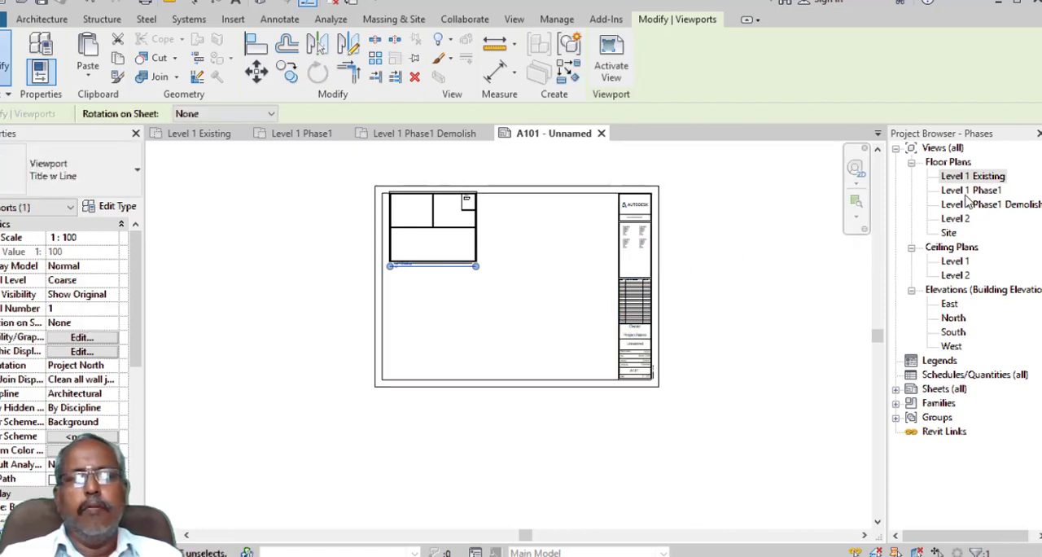
# - Place the Level 1 Phase1 plan below the existing plan and the Level 1 Phase1 Demolish plan beside them on the sheet
pyautogui.moveTo(971, 191); pyautogui.dragTo(416, 327)
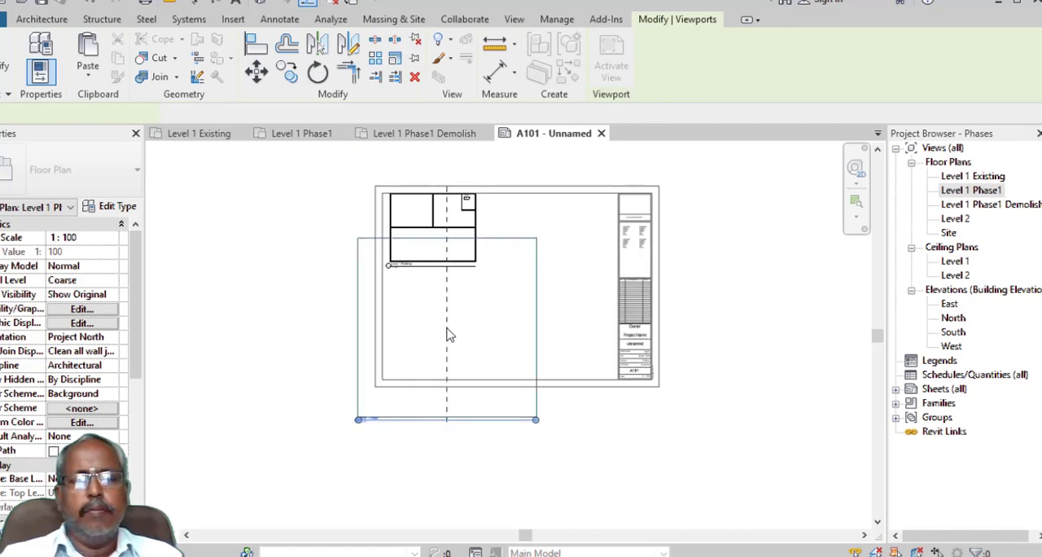
pyautogui.click(447, 332)
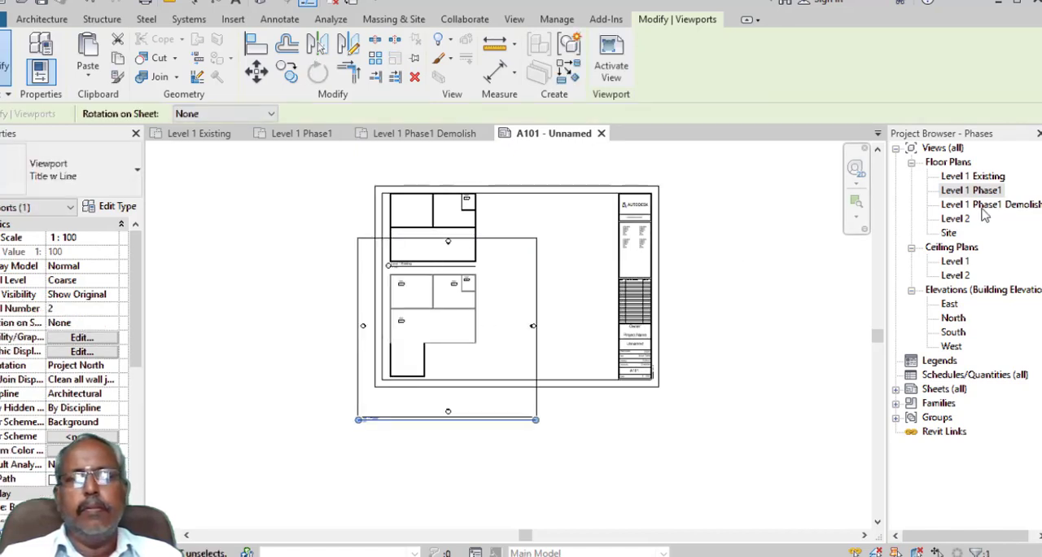
pyautogui.moveTo(986, 204); pyautogui.dragTo(637, 264)
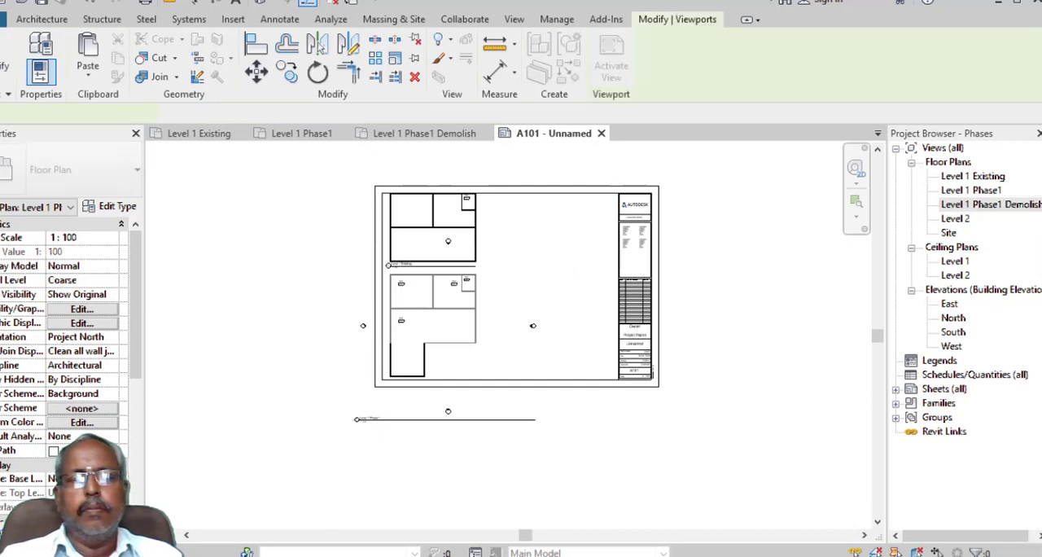
pyautogui.click(558, 265)
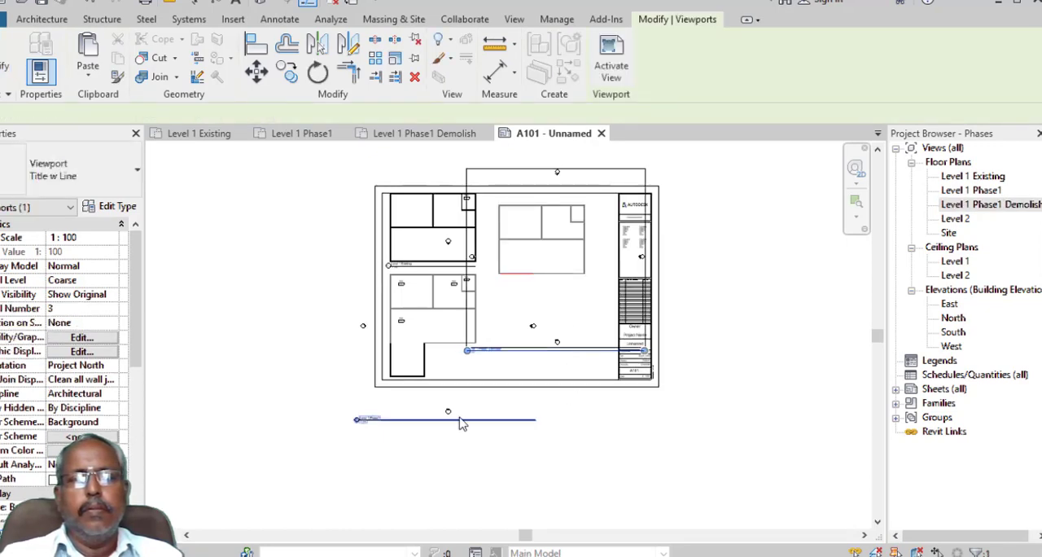
# - Move the Level 1 Phase1 view title directly beneath its plan inside the sheet border and shorten its title line to about the plan's width
pyautogui.scroll(3, 428, 437)
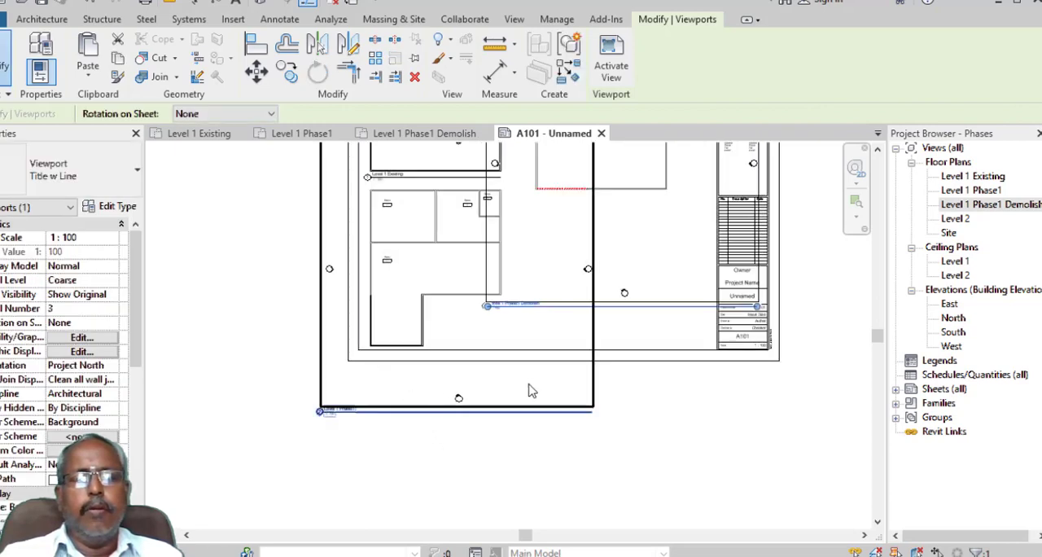
pyautogui.moveTo(655, 390); pyautogui.dragTo(695, 497, button='middle')
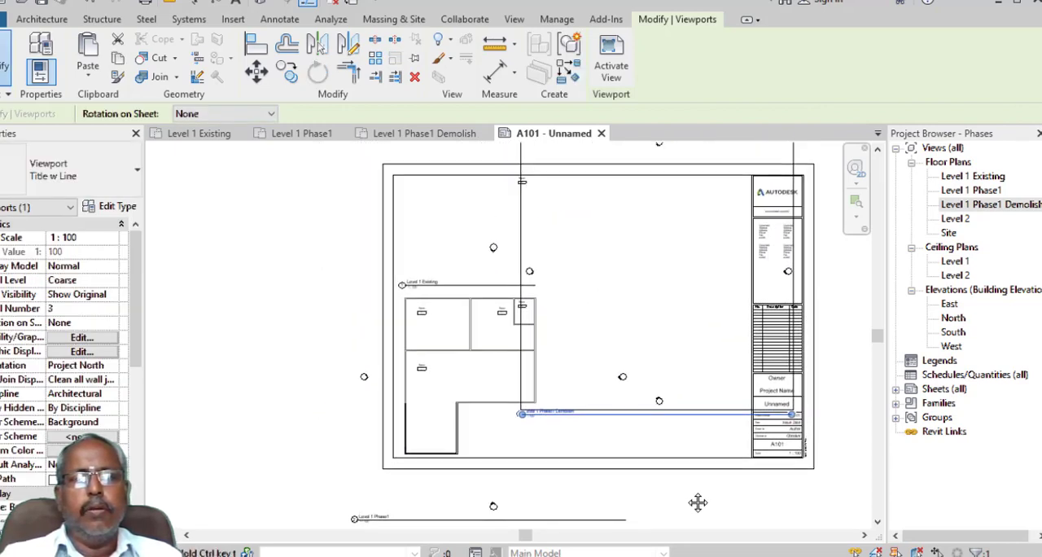
pyautogui.moveTo(699, 452); pyautogui.dragTo(709, 333, button='middle')
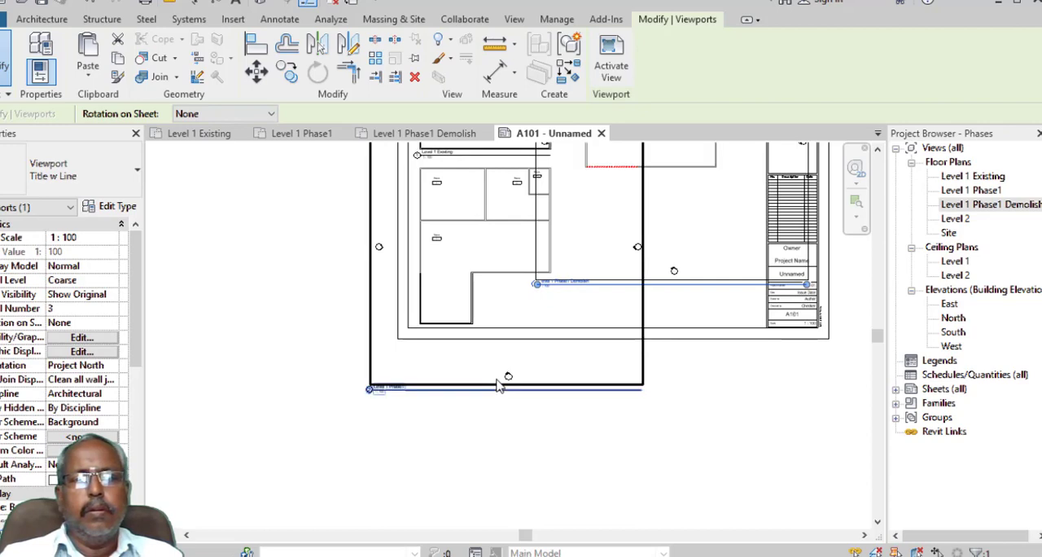
pyautogui.scroll(2, 473, 393)
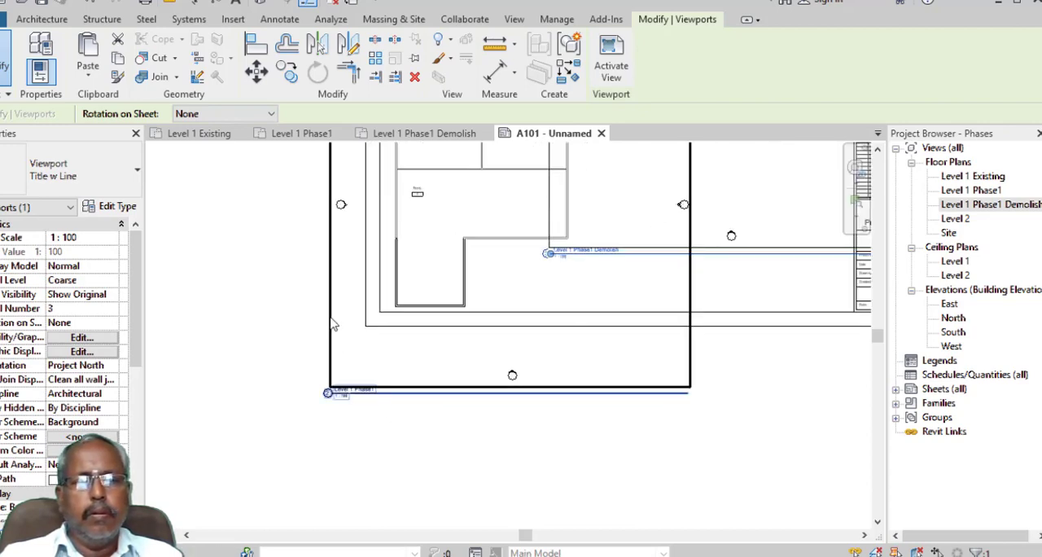
pyautogui.press('Escape')
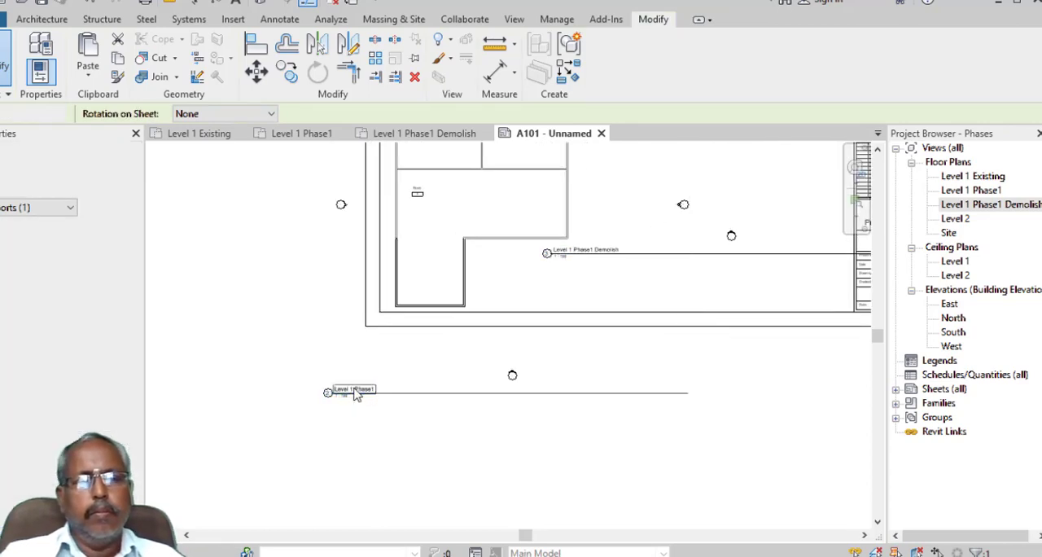
pyautogui.click(370, 392)
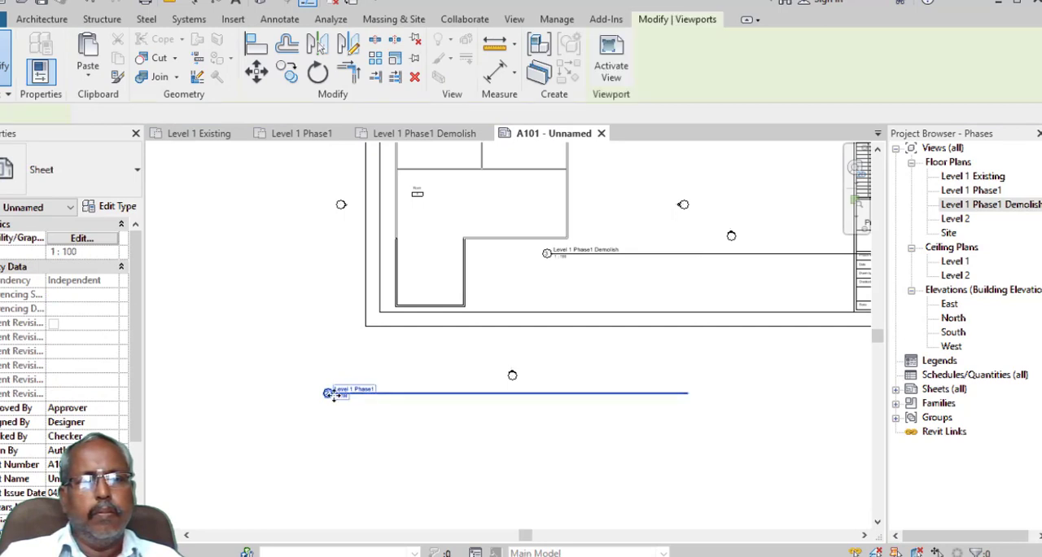
pyautogui.moveTo(337, 392); pyautogui.dragTo(404, 315)
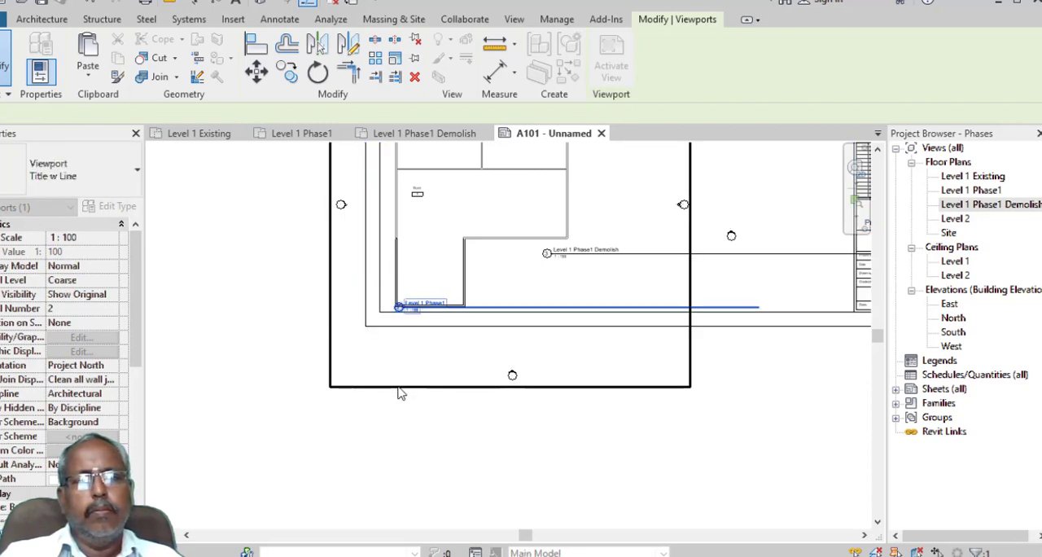
pyautogui.moveTo(758, 309); pyautogui.dragTo(560, 306)
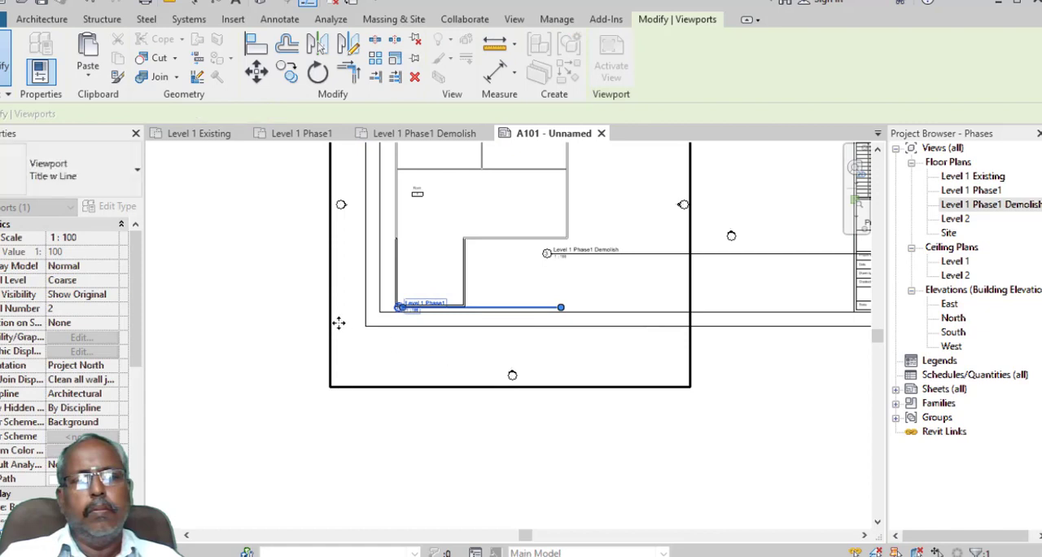
pyautogui.click(225, 318)
# - Check the Level 1 Existing title on the sheet, and open that floor plan's Identity Data and Phasing properties
pyautogui.scroll(-5, 332, 305)
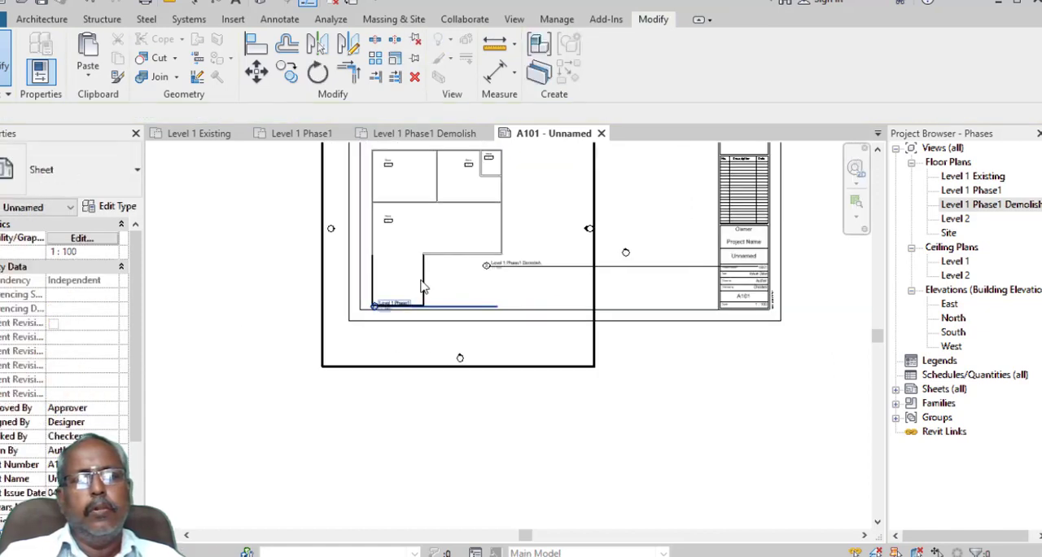
pyautogui.moveTo(421, 445); pyautogui.dragTo(412, 233)
pyautogui.scroll(3, 410, 234)
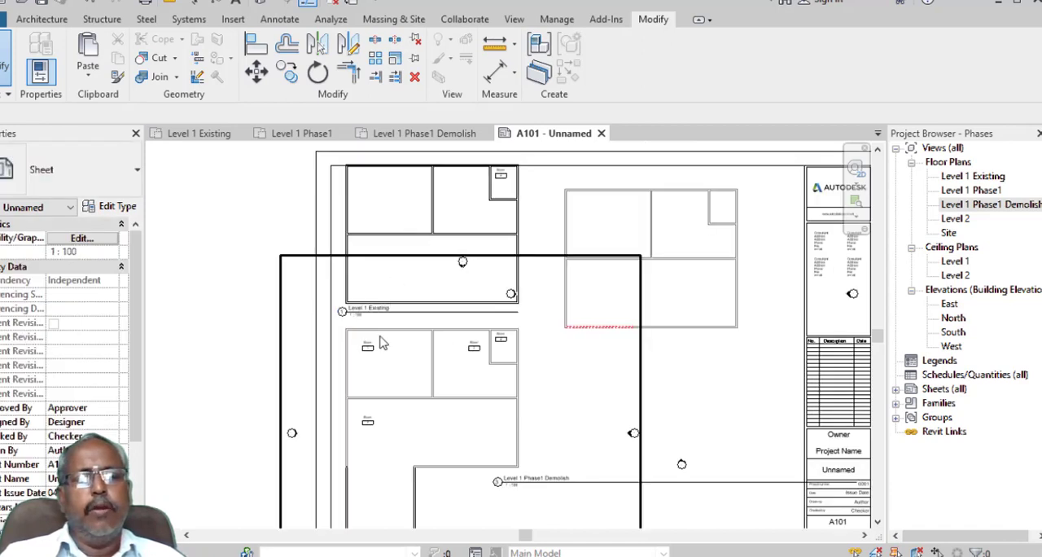
pyautogui.scroll(2, 382, 335)
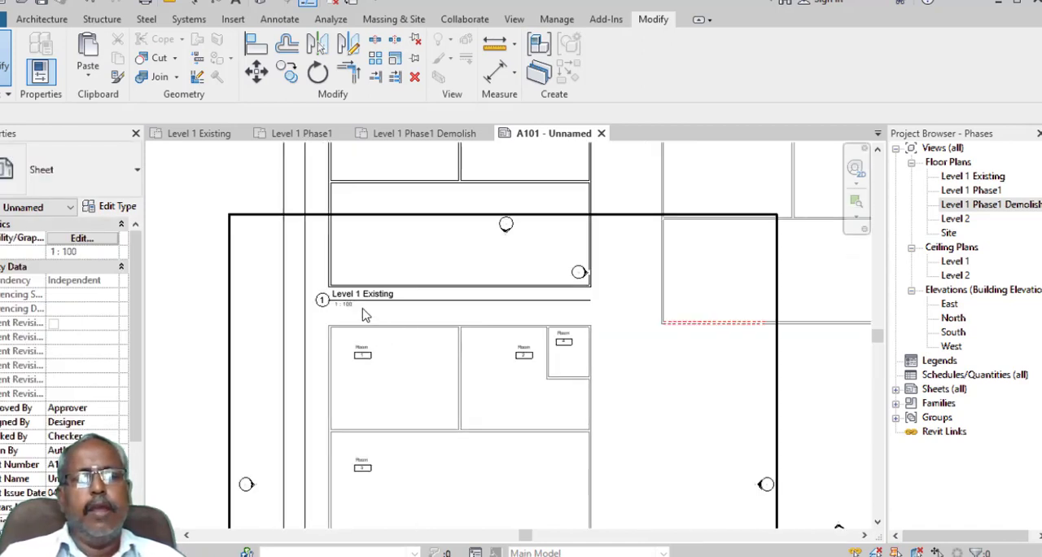
pyautogui.scroll(-2, 365, 313)
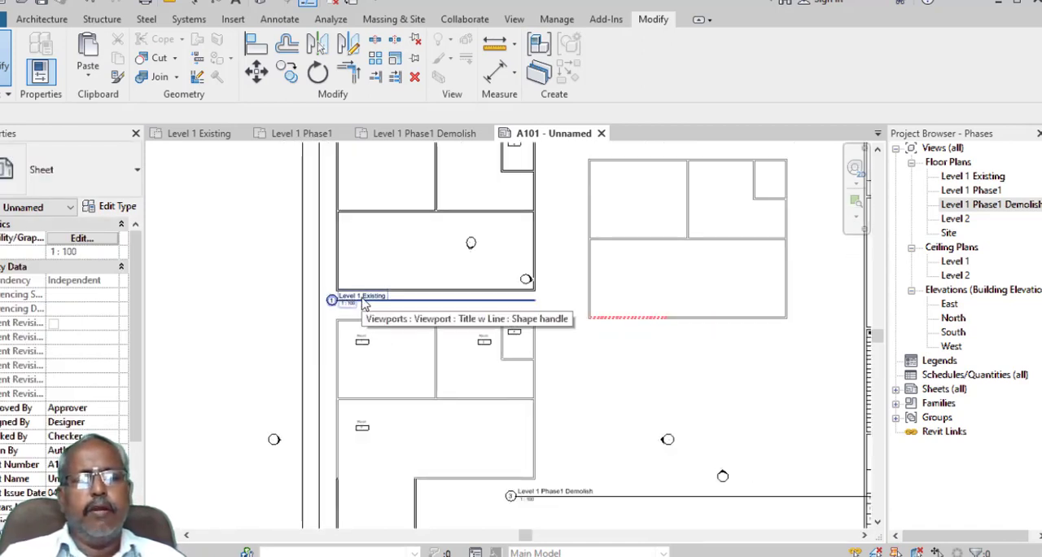
pyautogui.click(198, 134)
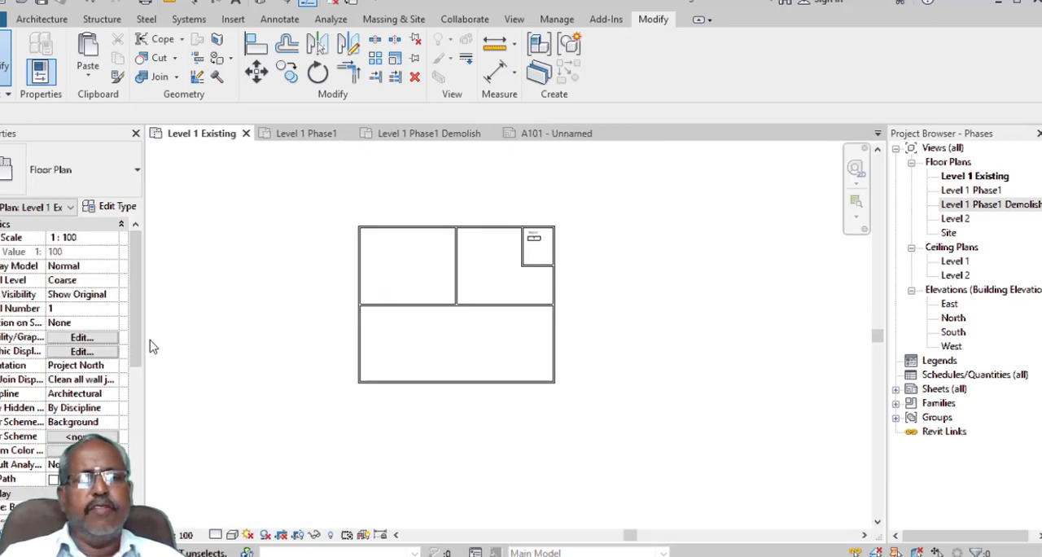
pyautogui.moveTo(135, 353); pyautogui.dragTo(146, 443)
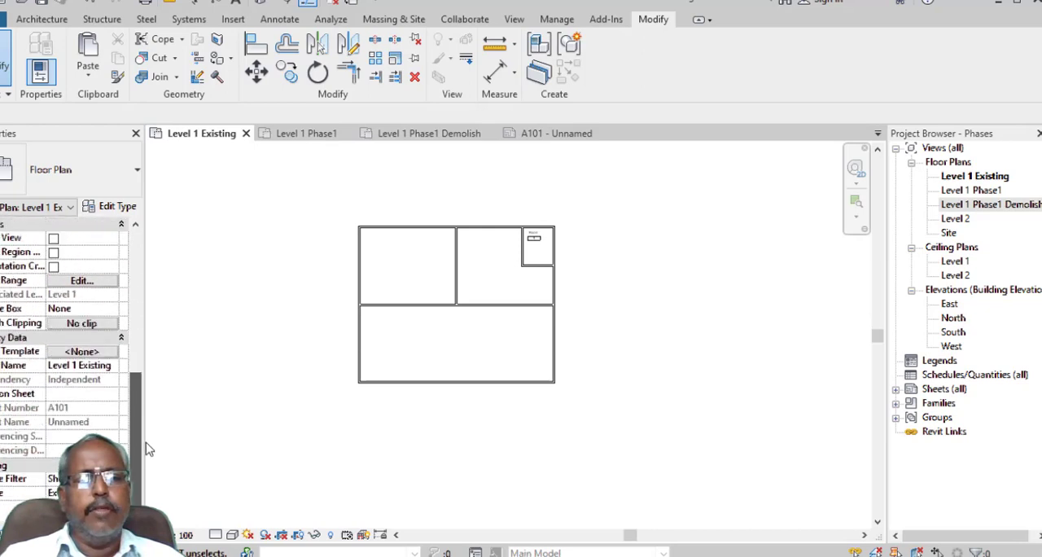